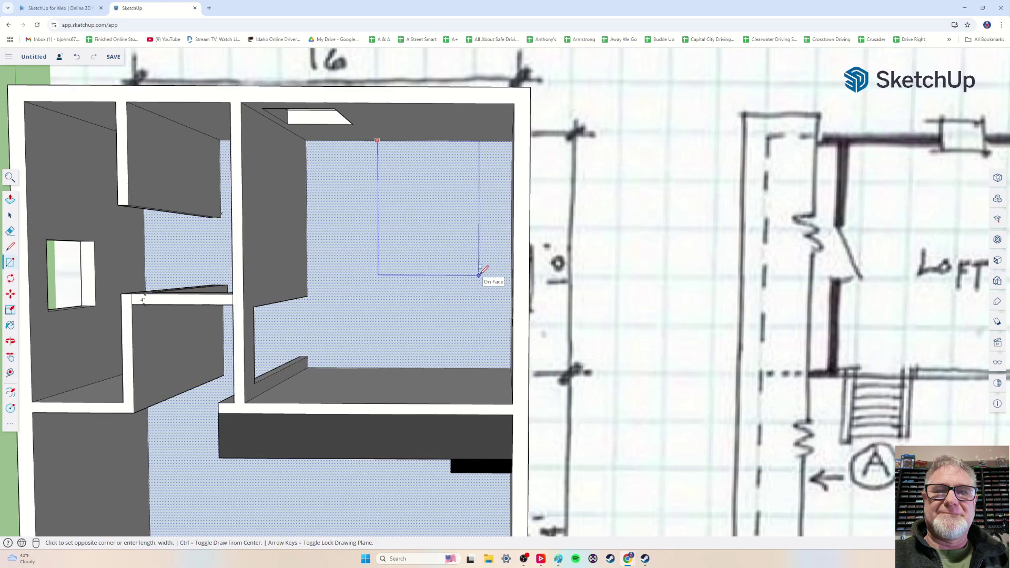
# Draw a bed-sized rectangle on the bedroom floor with one short edge against the upper exterior wall
pyautogui.click(480, 275)
pyautogui.press('o')
pyautogui.moveTo(434, 320); pyautogui.dragTo(435, 331)
pyautogui.press('r')
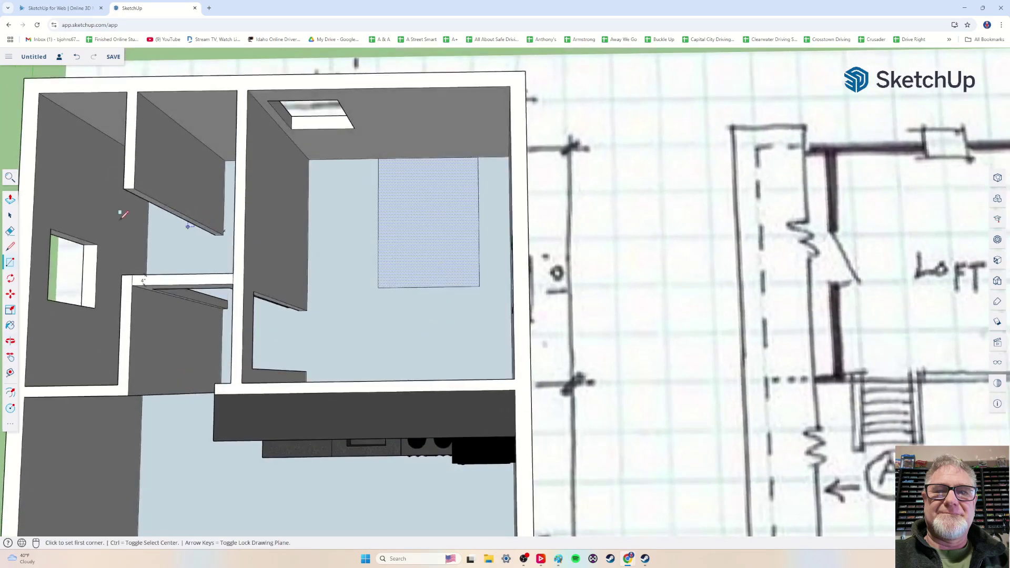
# Push/Pull the floor rectangle upward into a low block for the bed
pyautogui.click(10, 199)
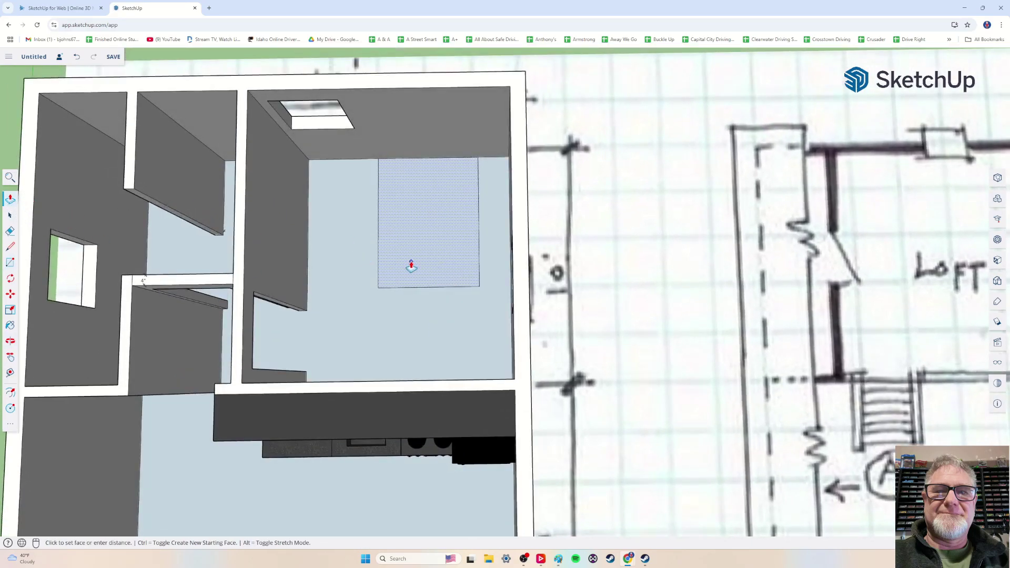
pyautogui.click(410, 263)
pyautogui.click(412, 255)
pyautogui.scroll(-3, 413, 255)
pyautogui.moveTo(428, 286); pyautogui.dragTo(305, 310, button='middle')
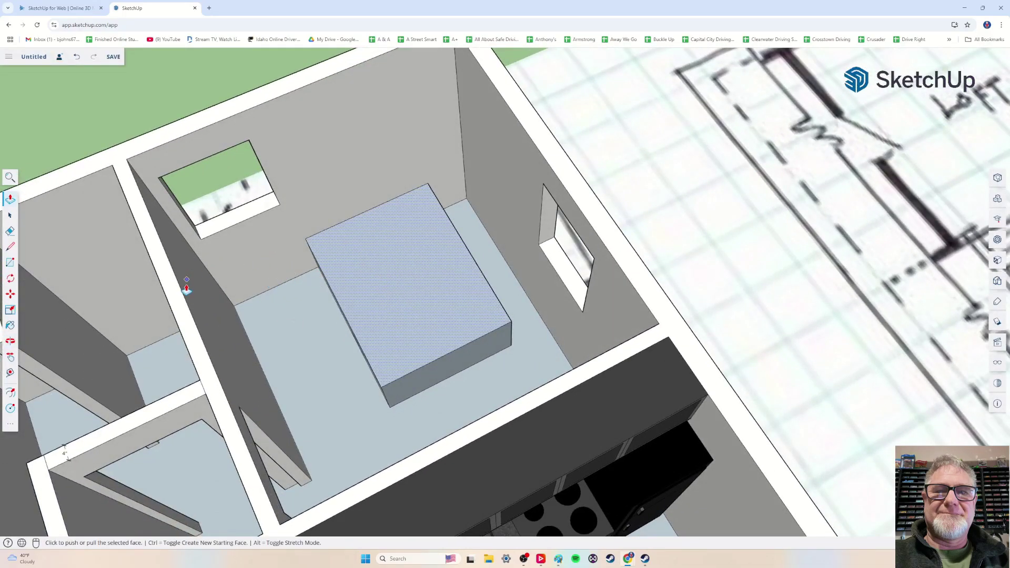
# Draw two closely spaced lines across the bed's top near the head end to outline a narrow blanket fold
pyautogui.click(11, 247)
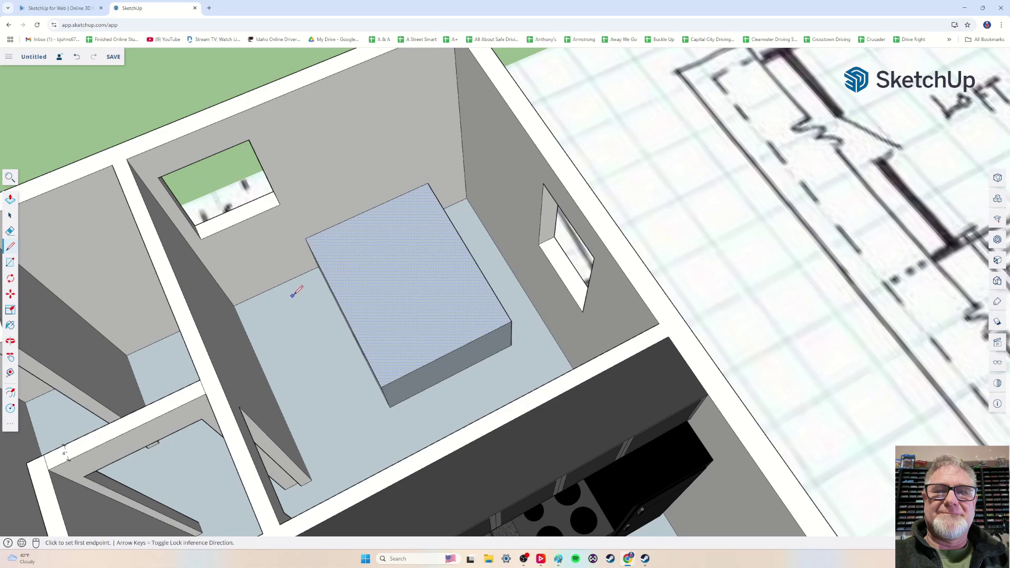
pyautogui.click(325, 275)
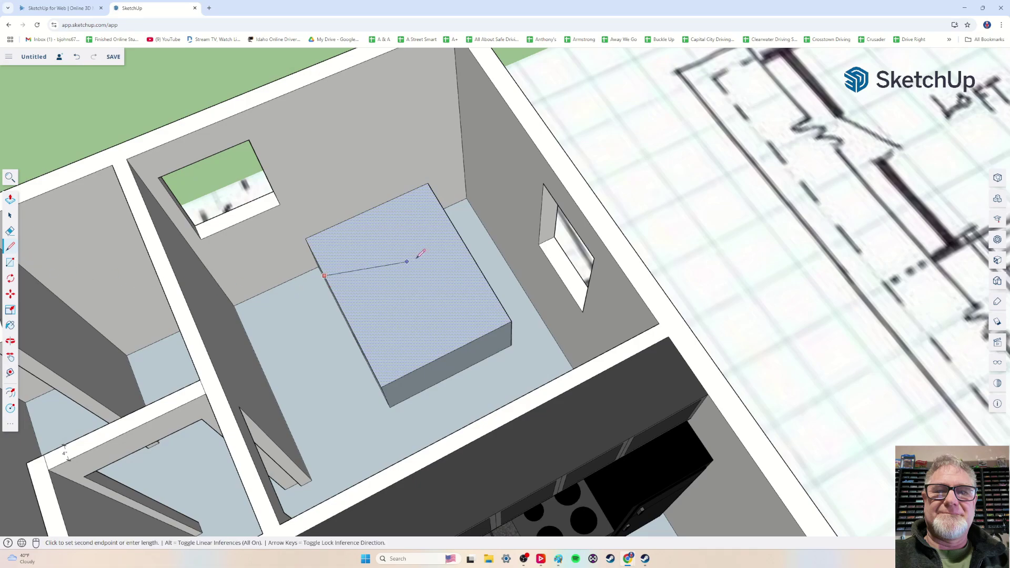
pyautogui.click(458, 233)
pyautogui.click(327, 282)
pyautogui.click(462, 240)
pyautogui.scroll(3, 356, 310)
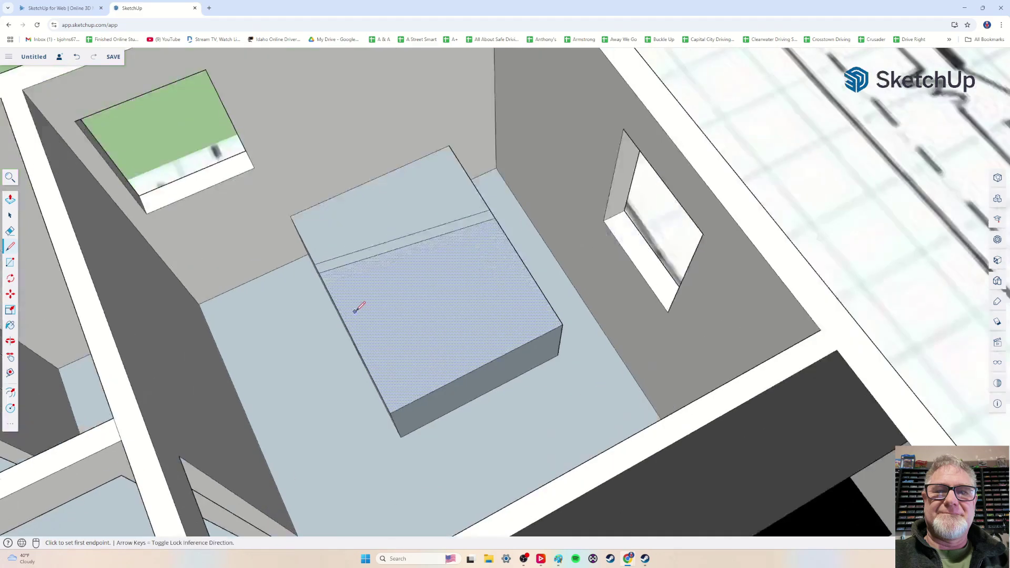
pyautogui.scroll(-3, 336, 324)
pyautogui.scroll(3, 347, 321)
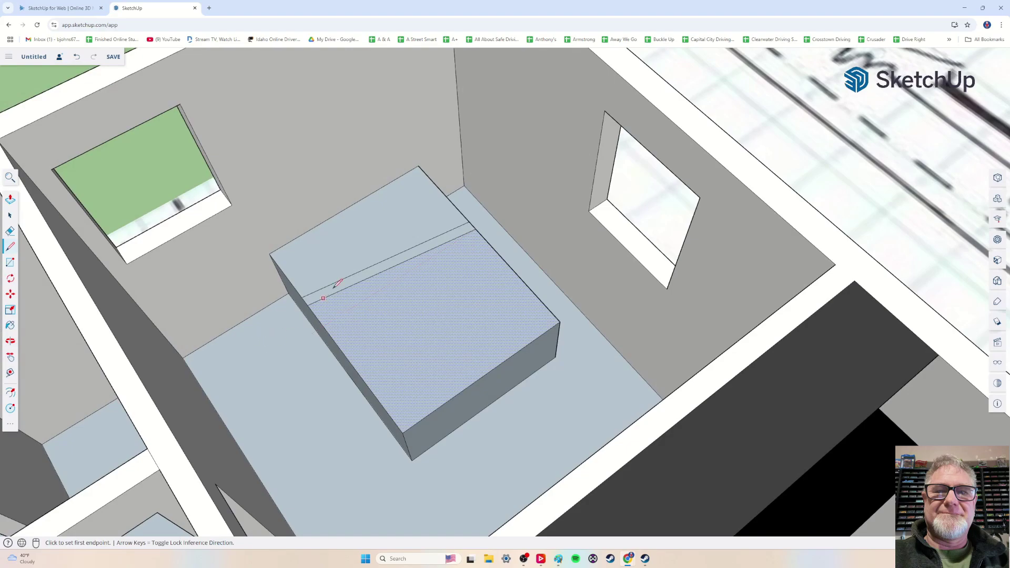
# Draw two side-by-side pillow rectangles on the bed's top between the head edge and the fold strip
pyautogui.click(11, 263)
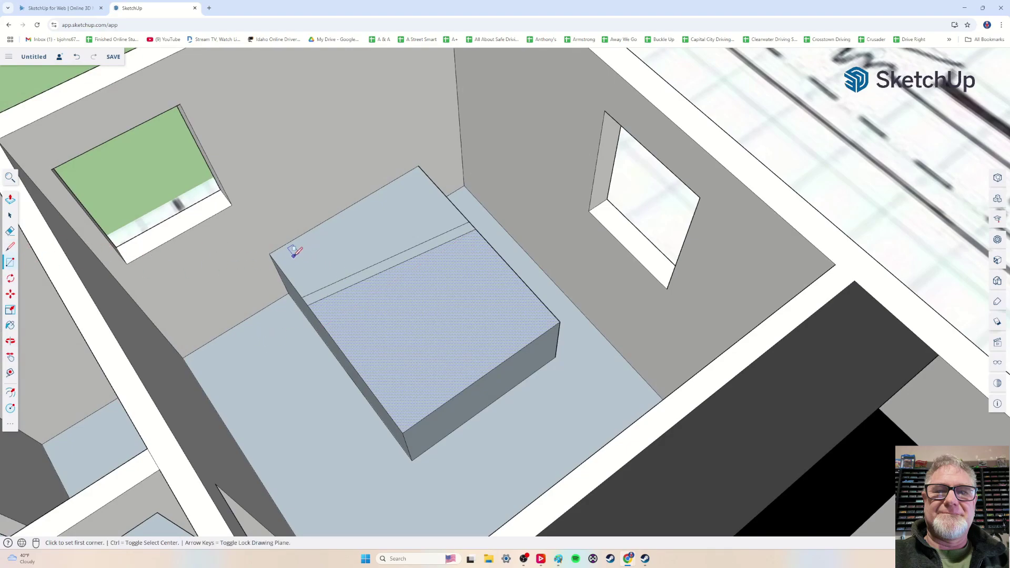
pyautogui.scroll(-3, 358, 284)
pyautogui.scroll(3, 337, 357)
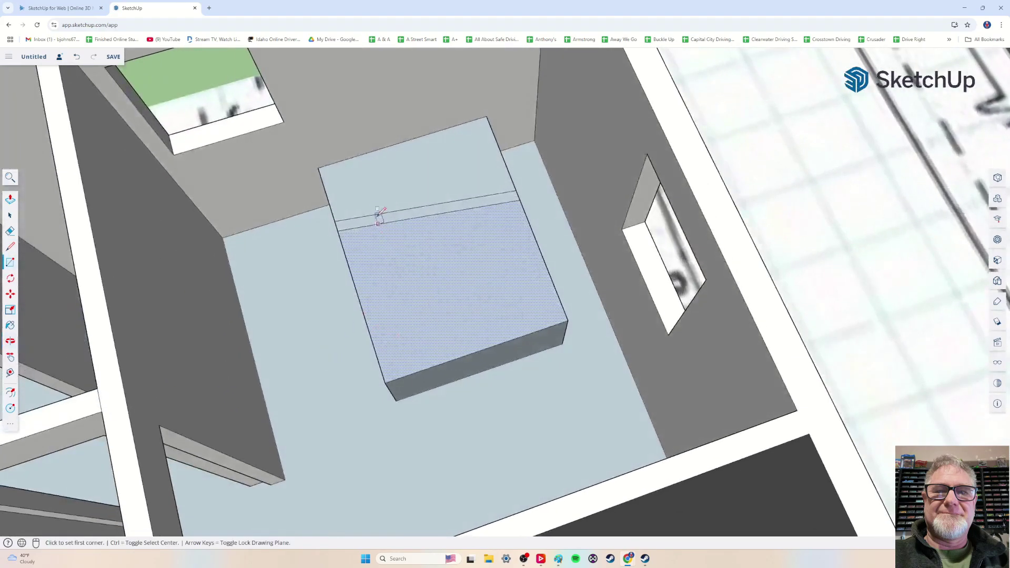
pyautogui.click(330, 175)
pyautogui.click(410, 192)
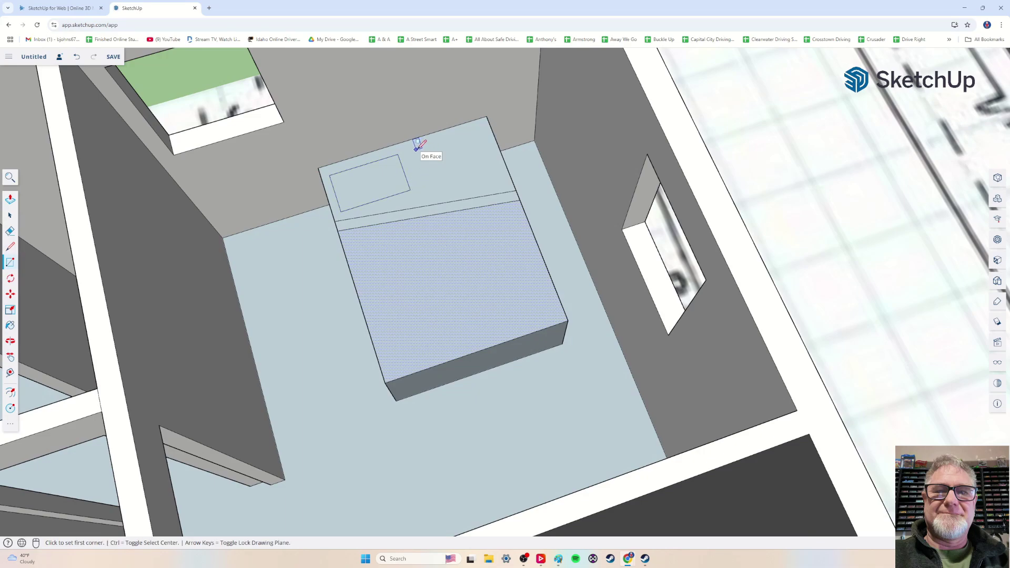
pyautogui.click(416, 150)
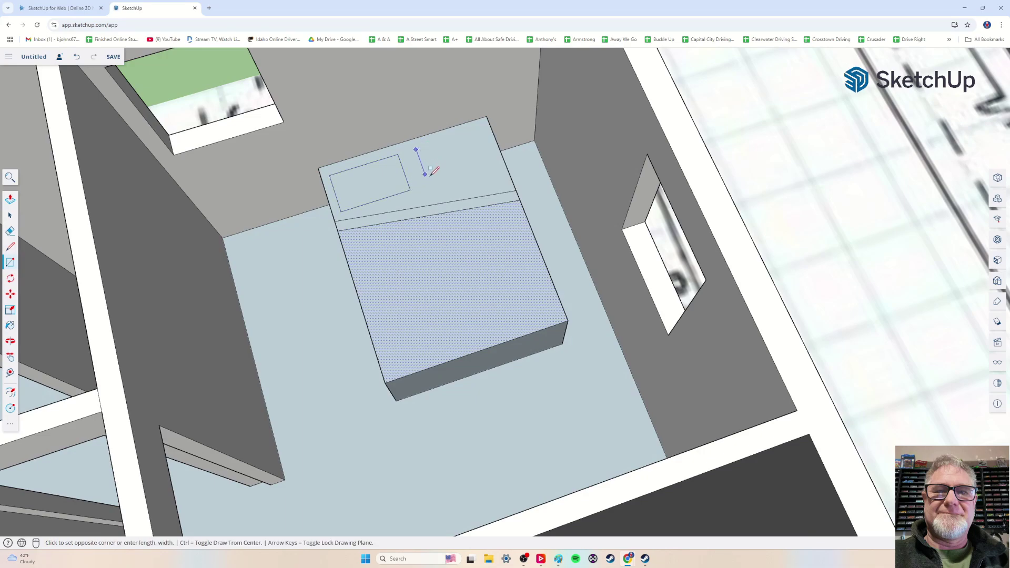
pyautogui.click(494, 162)
pyautogui.scroll(5, 336, 326)
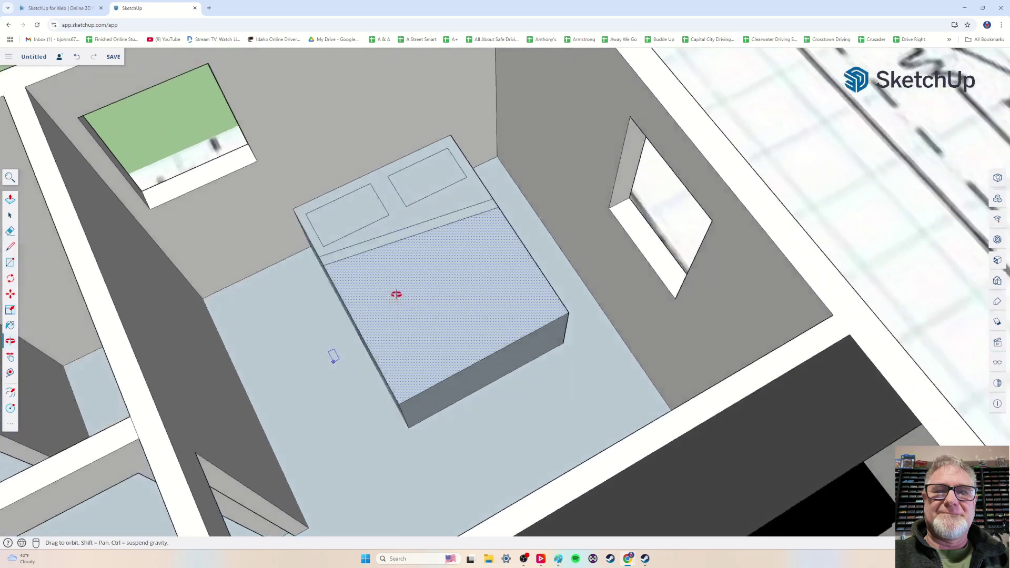
pyautogui.scroll(-5, 122, 279)
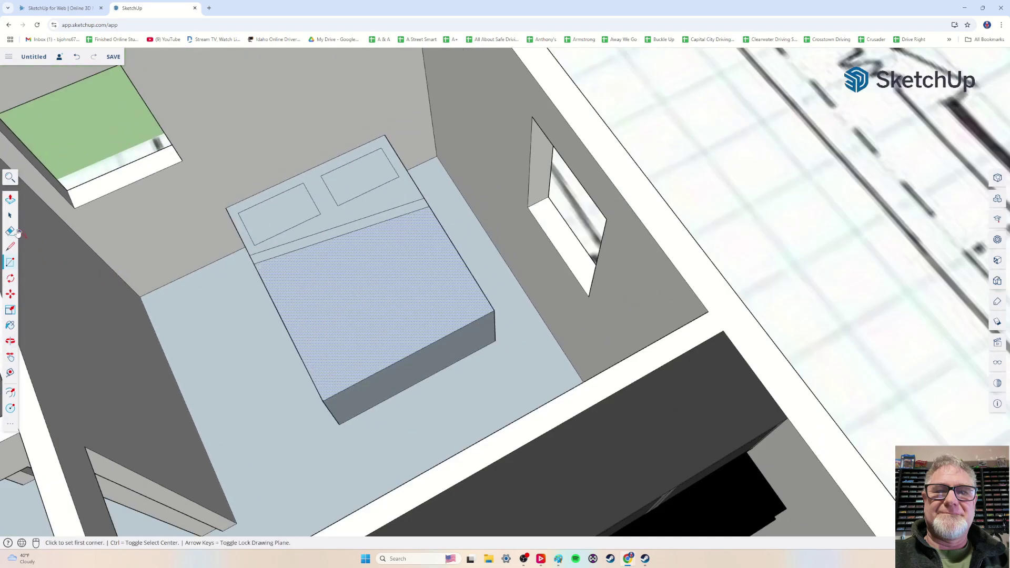
# Push/Pull the first pillow rectangle, nearer the interior wall, slightly above the bed's top
pyautogui.click(10, 199)
pyautogui.click(11, 214)
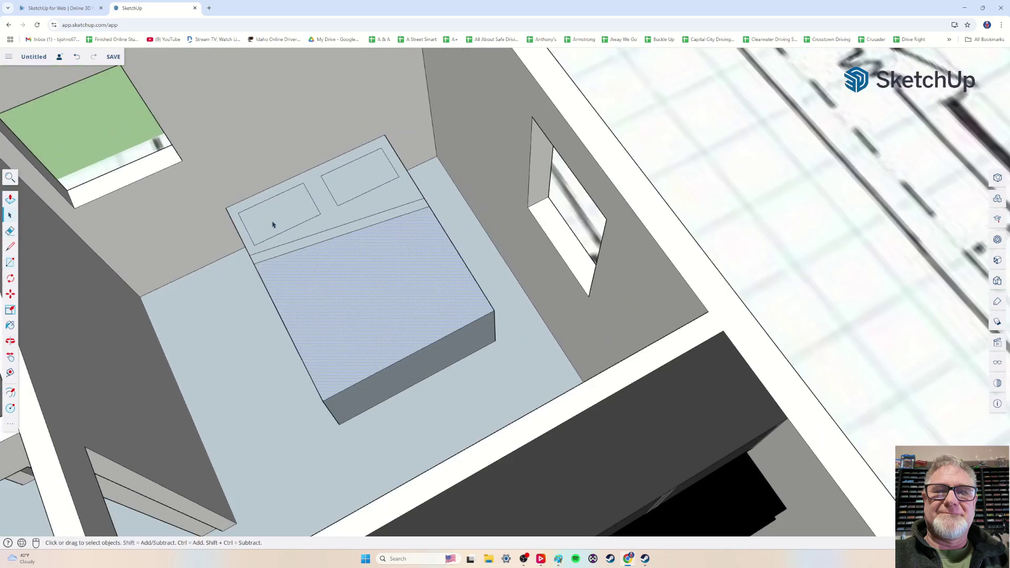
pyautogui.click(10, 198)
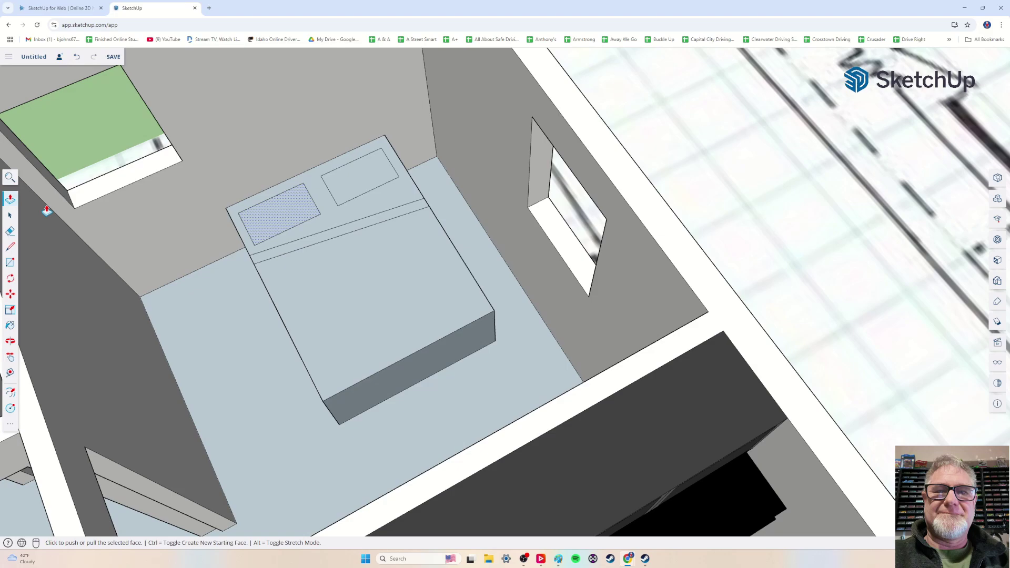
pyautogui.click(275, 224)
pyautogui.click(297, 201)
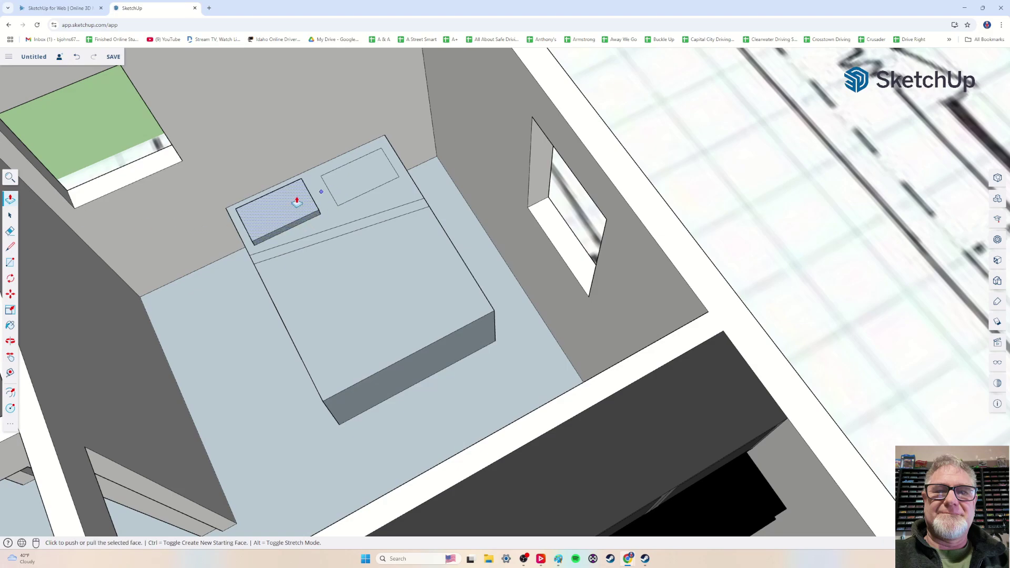
# Push/Pull the second pillow rectangle, nearer the side window, slightly above the bed's top
pyautogui.click(10, 216)
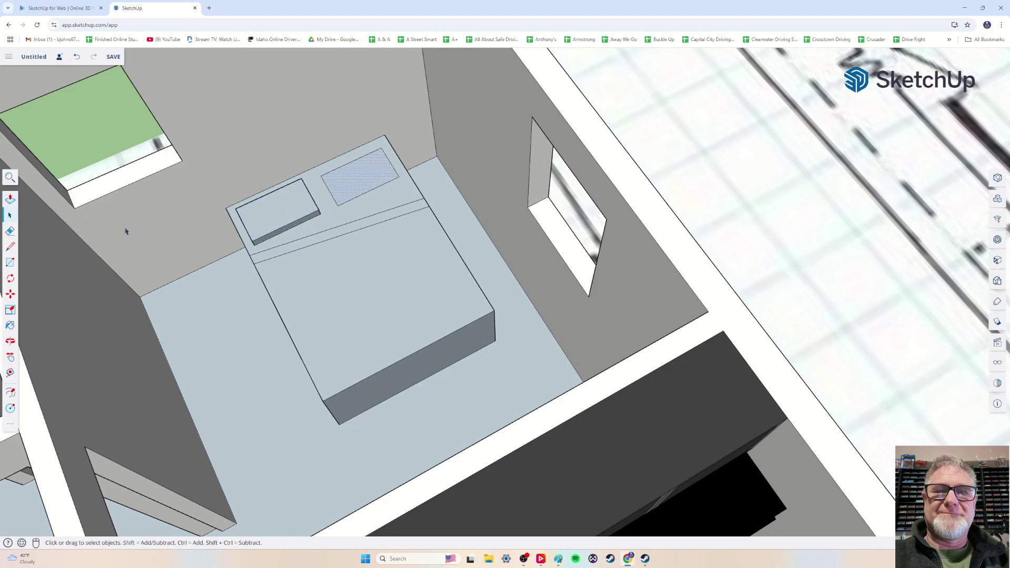
pyautogui.click(10, 200)
pyautogui.click(339, 190)
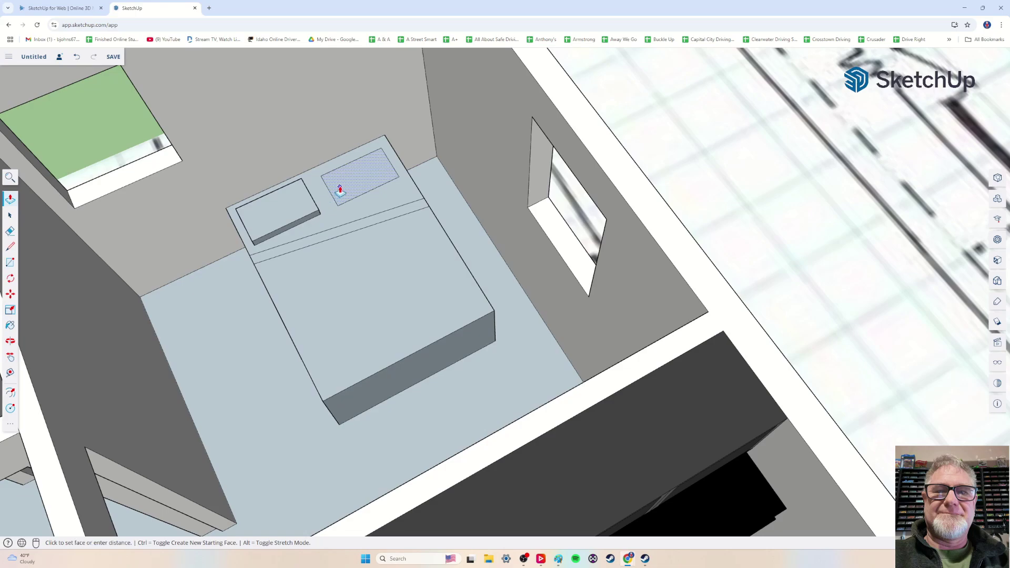
pyautogui.click(342, 185)
pyautogui.scroll(5, 289, 293)
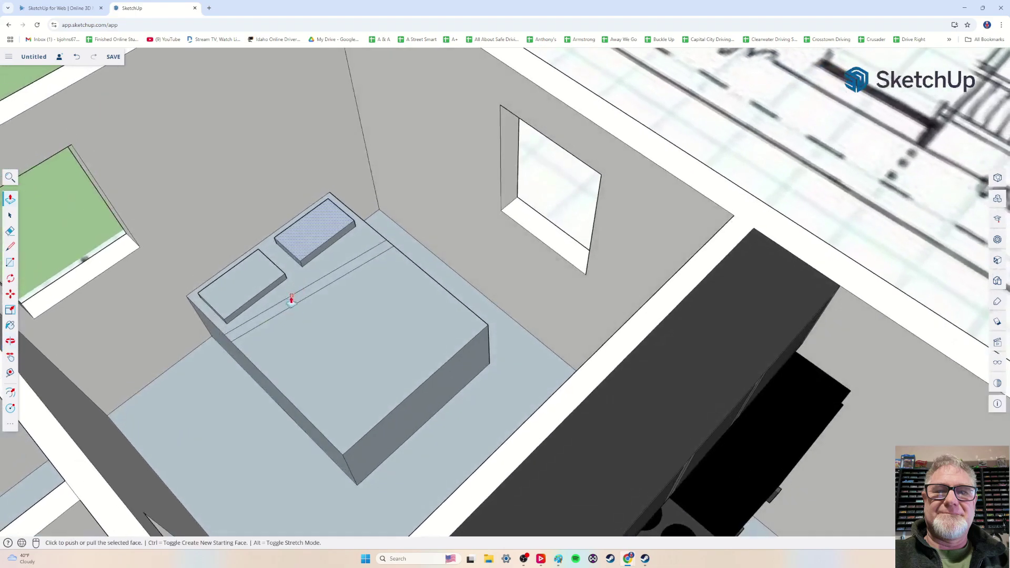
# Push/Pull the narrow fold strip slightly above the bed's top
pyautogui.click(281, 304)
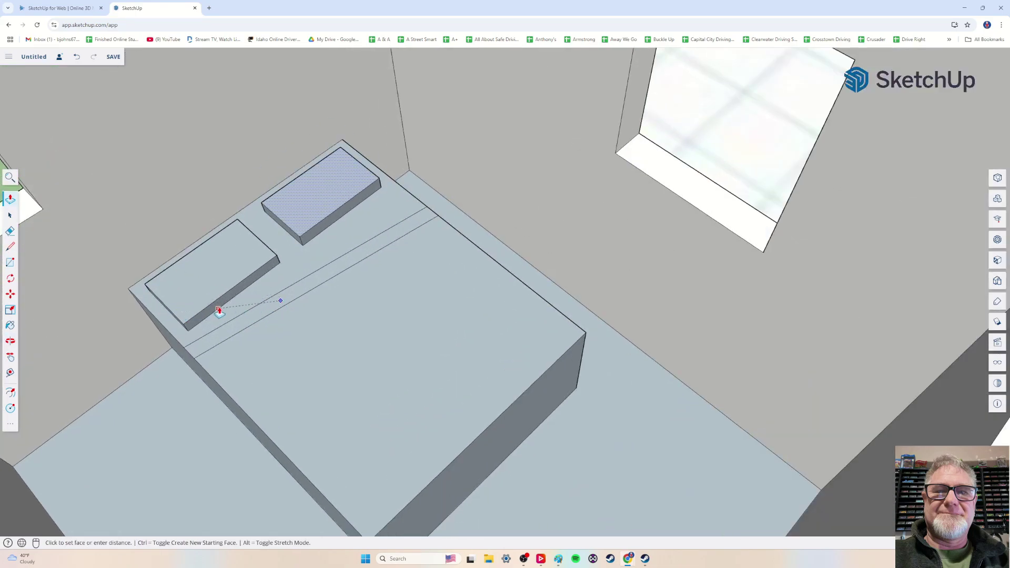
pyautogui.click(215, 312)
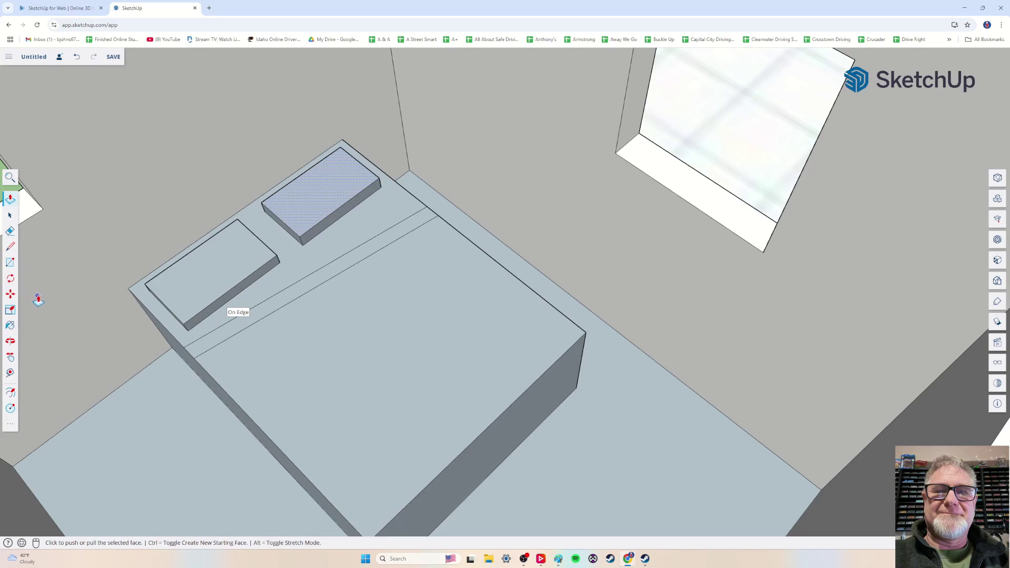
pyautogui.click(10, 216)
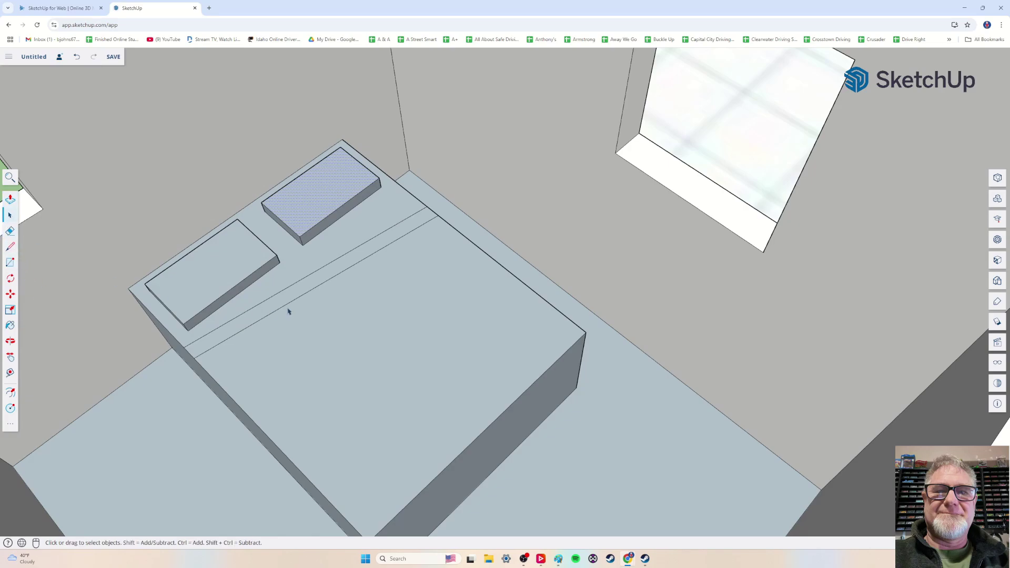
pyautogui.click(10, 201)
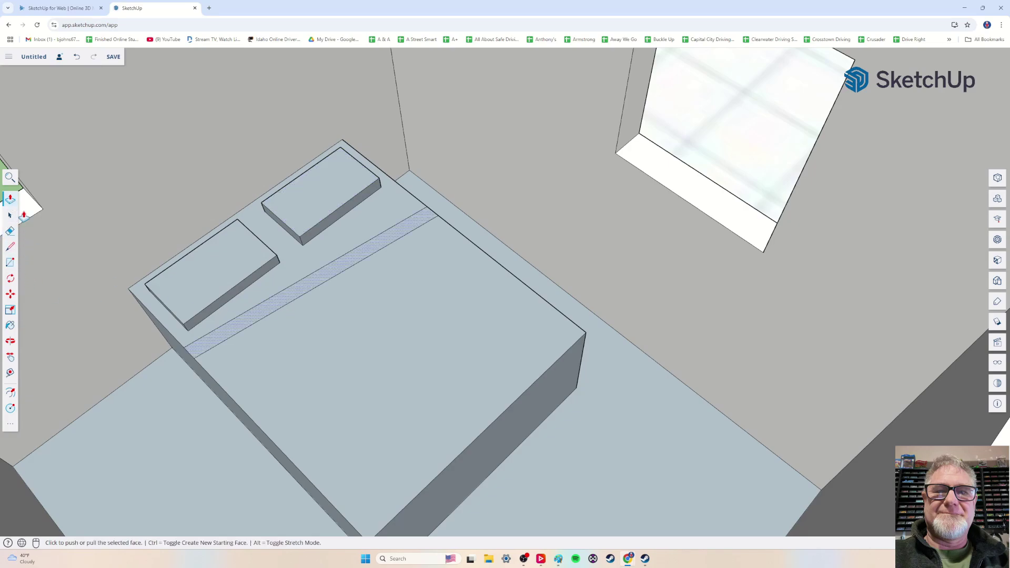
pyautogui.click(290, 301)
pyautogui.click(150, 284)
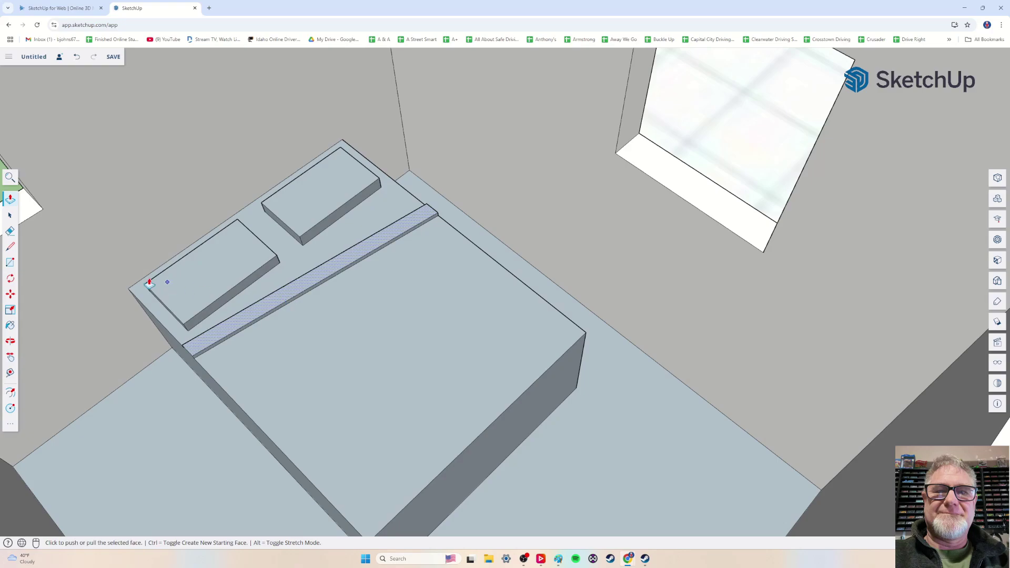
# Push/Pull the large blanket area of the bed up to just below the fold strip's height
pyautogui.click(10, 217)
pyautogui.click(304, 374)
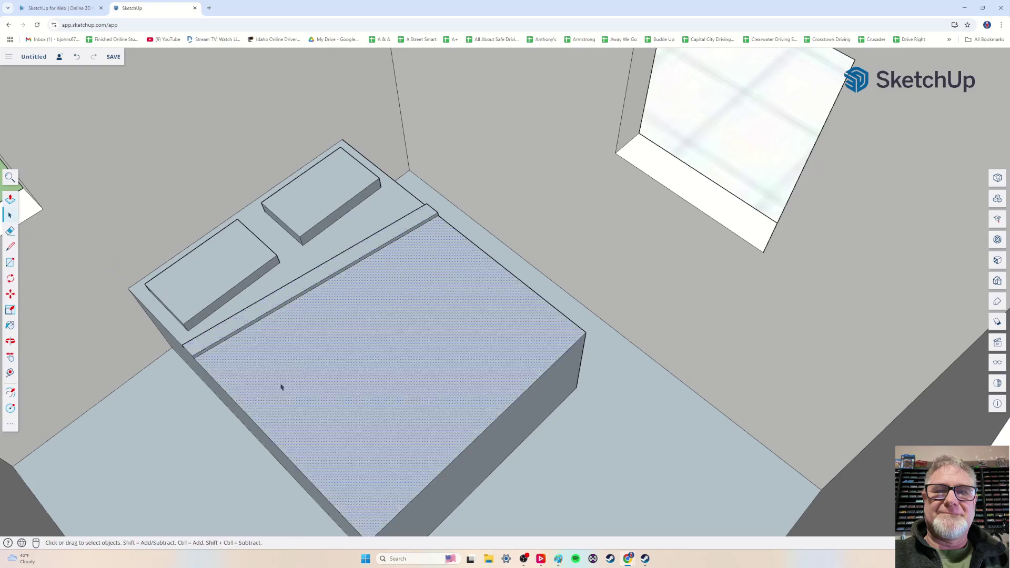
pyautogui.click(11, 201)
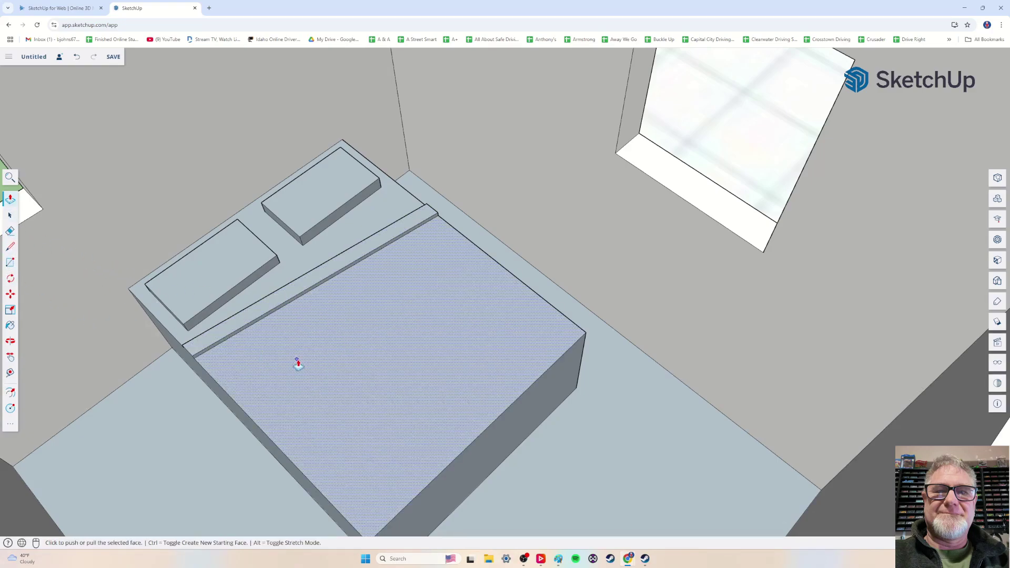
pyautogui.click(297, 361)
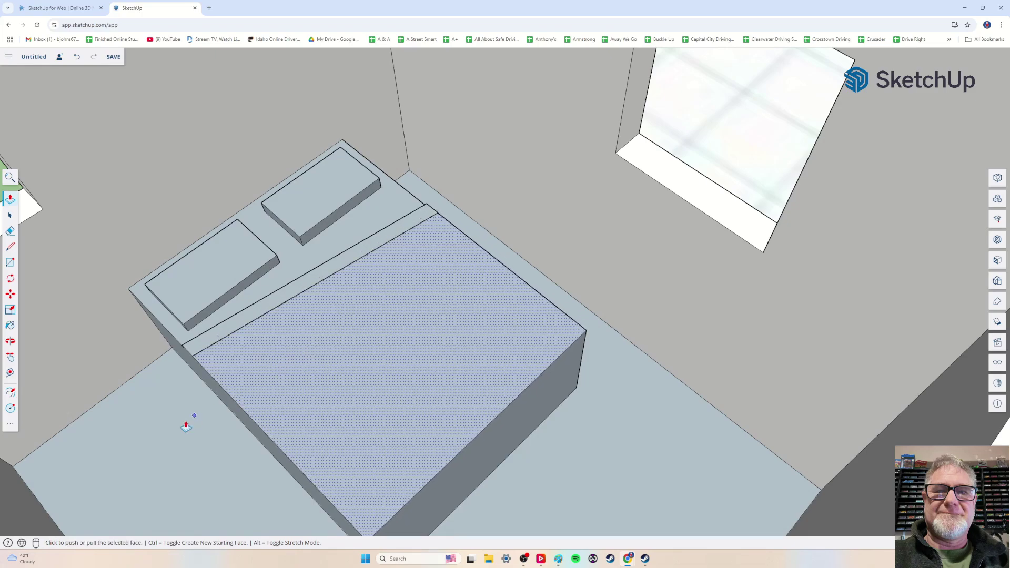
# Draw a line on the bed's side along the base of the fold strip's end, joining its two lower corners
pyautogui.scroll(6, 226, 415)
pyautogui.scroll(-5, 255, 408)
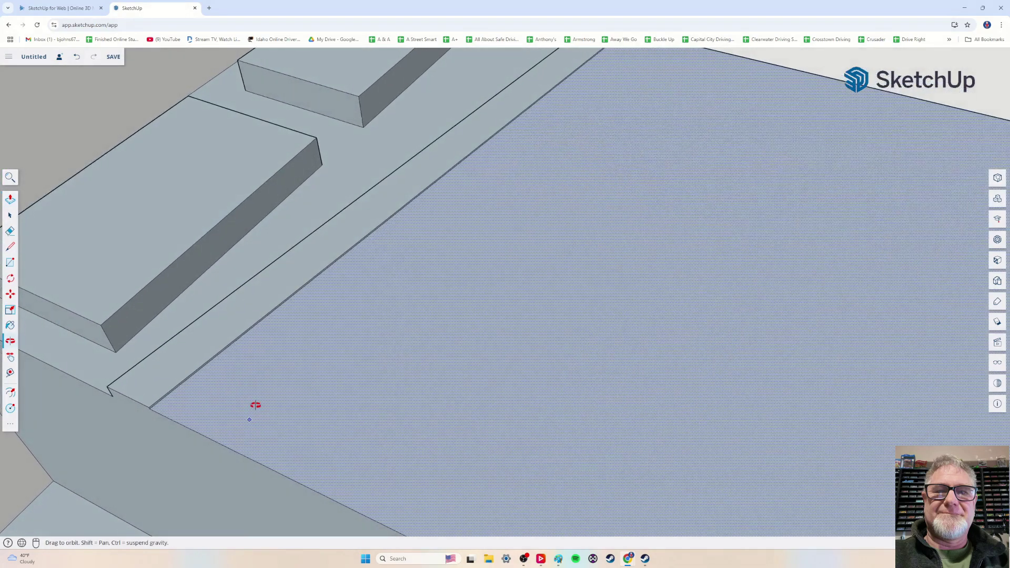
pyautogui.scroll(10, 282, 422)
pyautogui.scroll(-8, 392, 407)
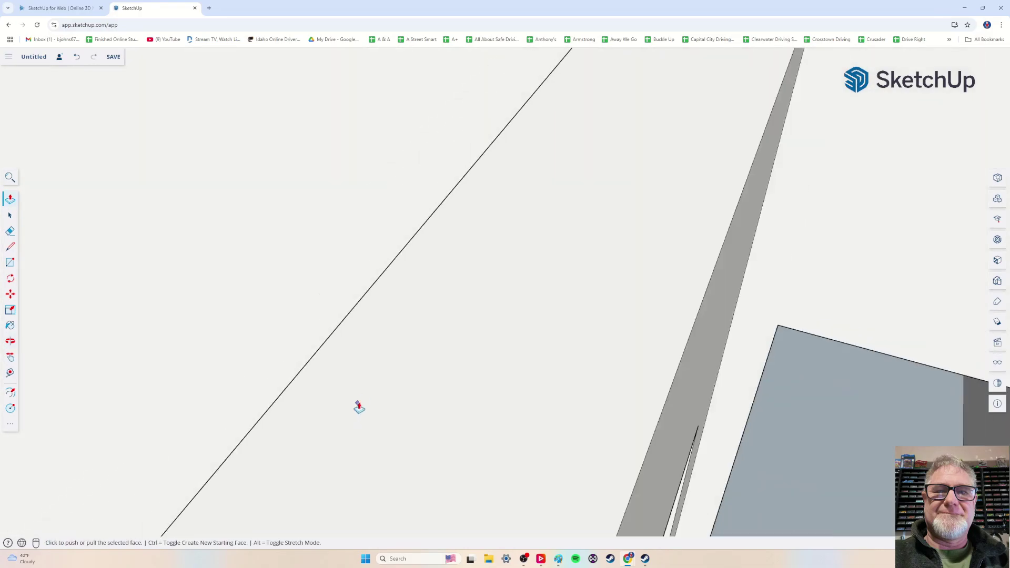
pyautogui.scroll(-8, 472, 329)
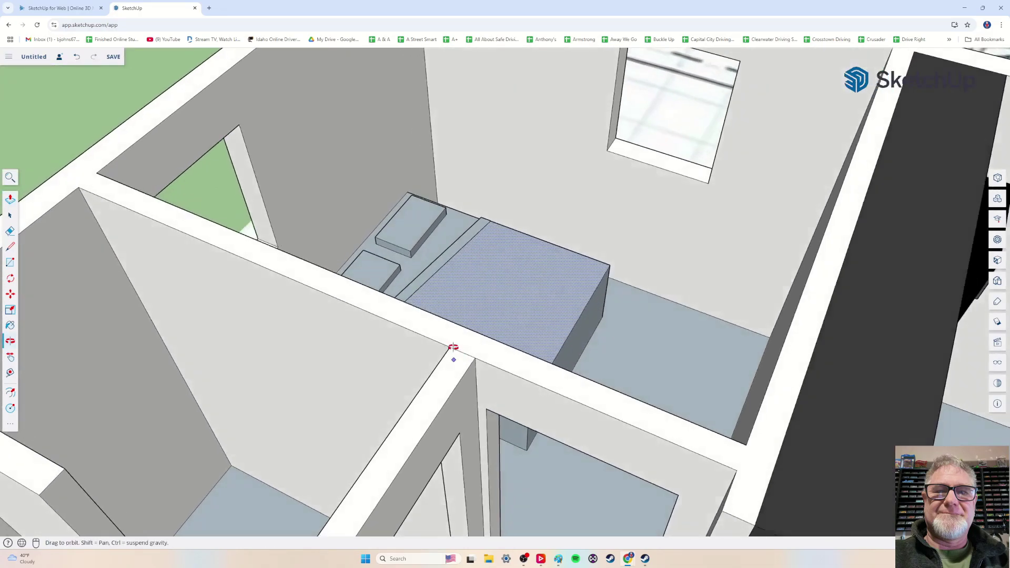
pyautogui.scroll(6, 451, 392)
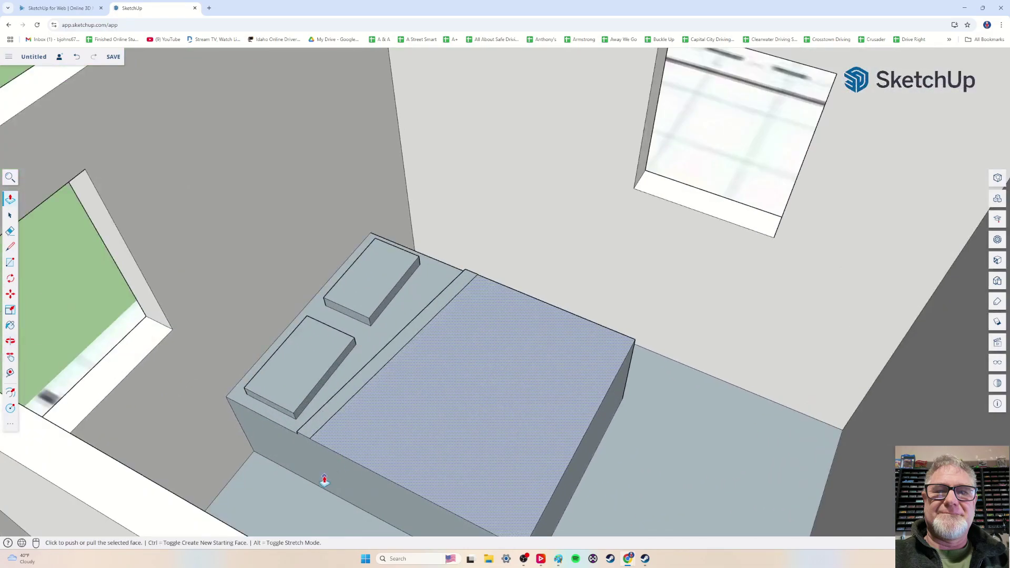
pyautogui.scroll(-2, 324, 480)
pyautogui.scroll(5, 327, 487)
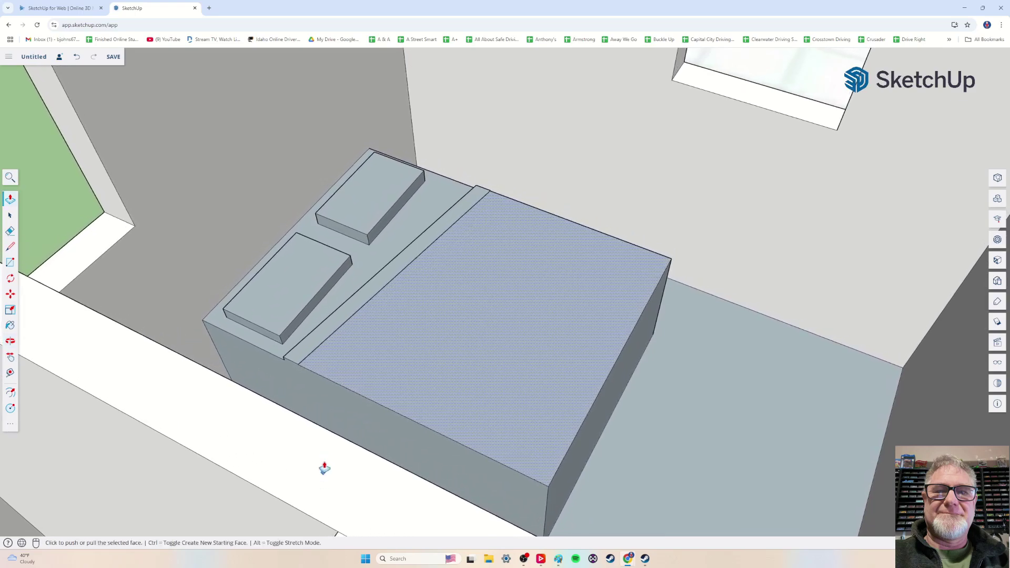
pyautogui.click(12, 250)
pyautogui.scroll(3, 291, 373)
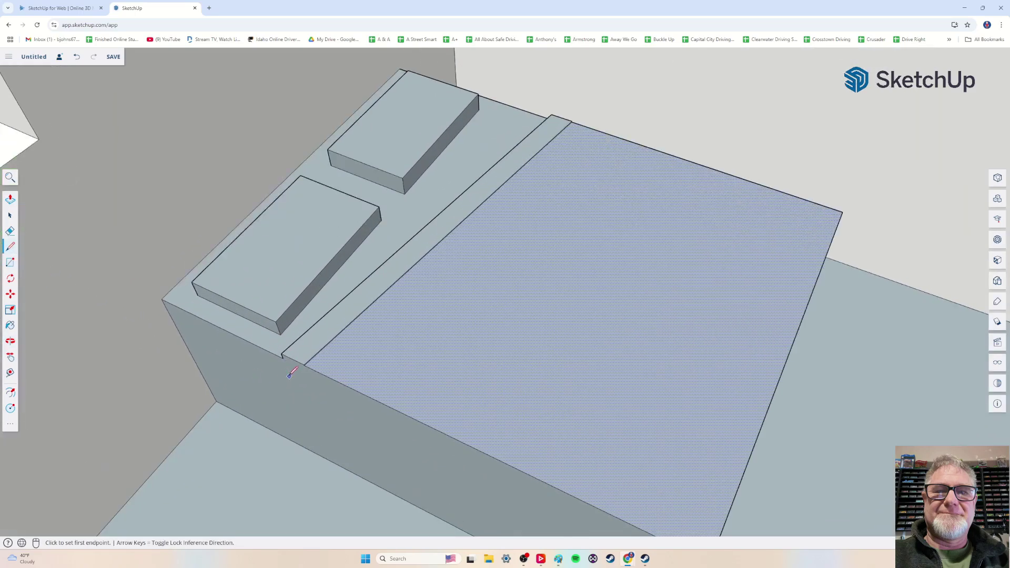
pyautogui.click(283, 358)
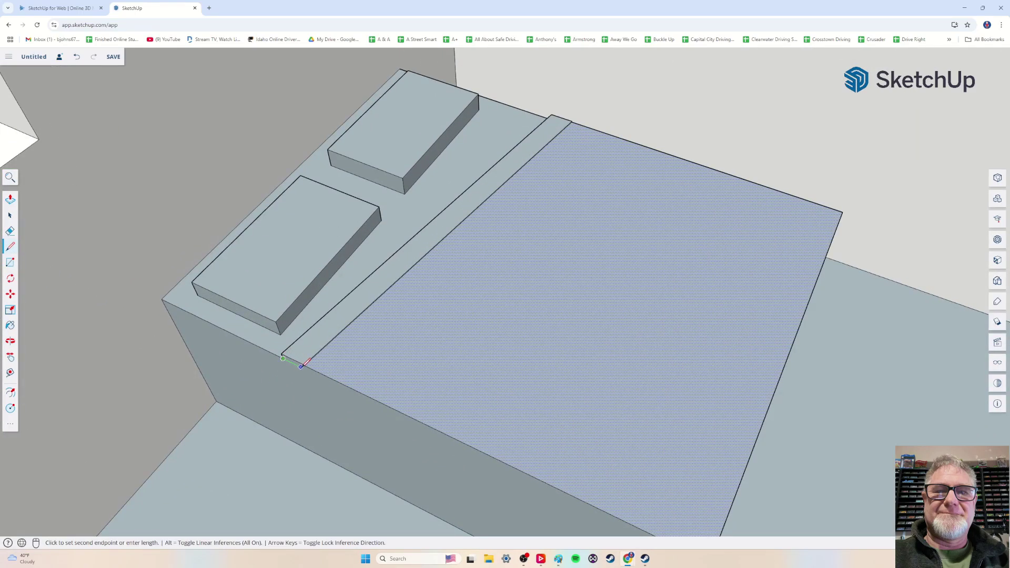
pyautogui.click(304, 368)
# Draw the blanket's side outline on the bed: down from the blanket's corner at the fold, parallel to the top edge, ending on the foot corner edge
pyautogui.click(305, 365)
pyautogui.click(305, 368)
pyautogui.click(306, 388)
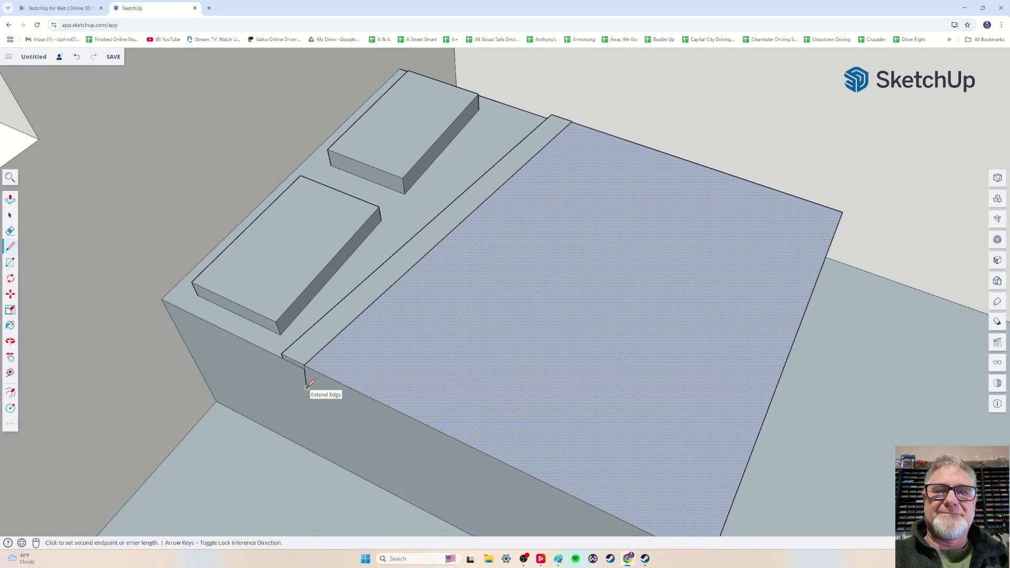
pyautogui.scroll(5, 364, 451)
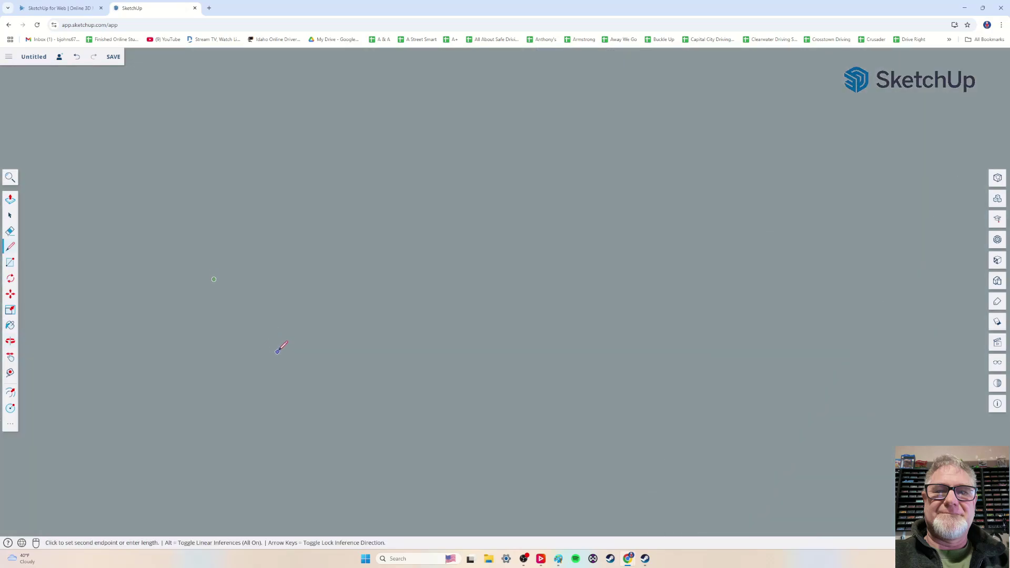
pyautogui.scroll(-5, 367, 358)
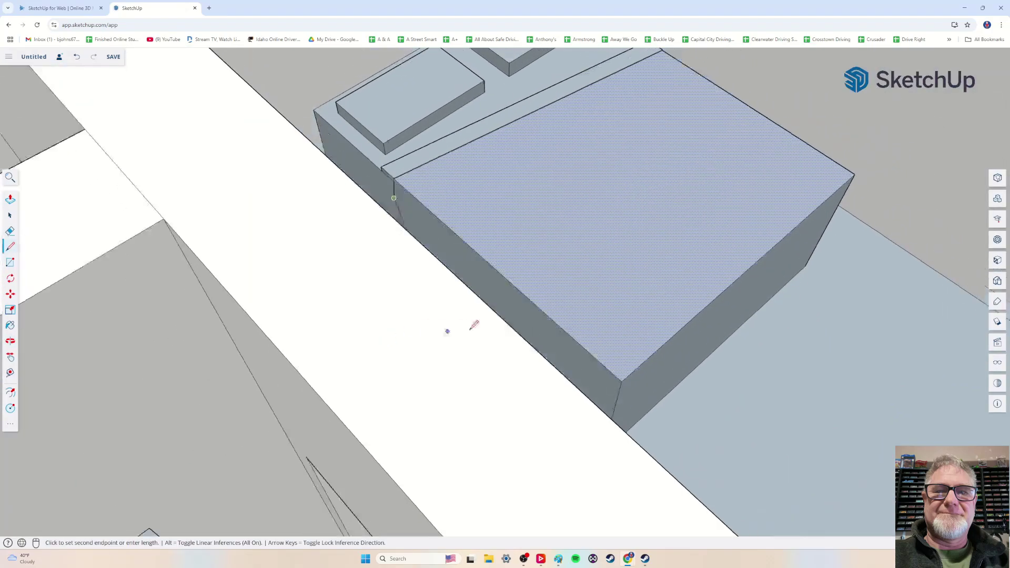
pyautogui.moveTo(474, 325); pyautogui.dragTo(430, 329, button='middle')
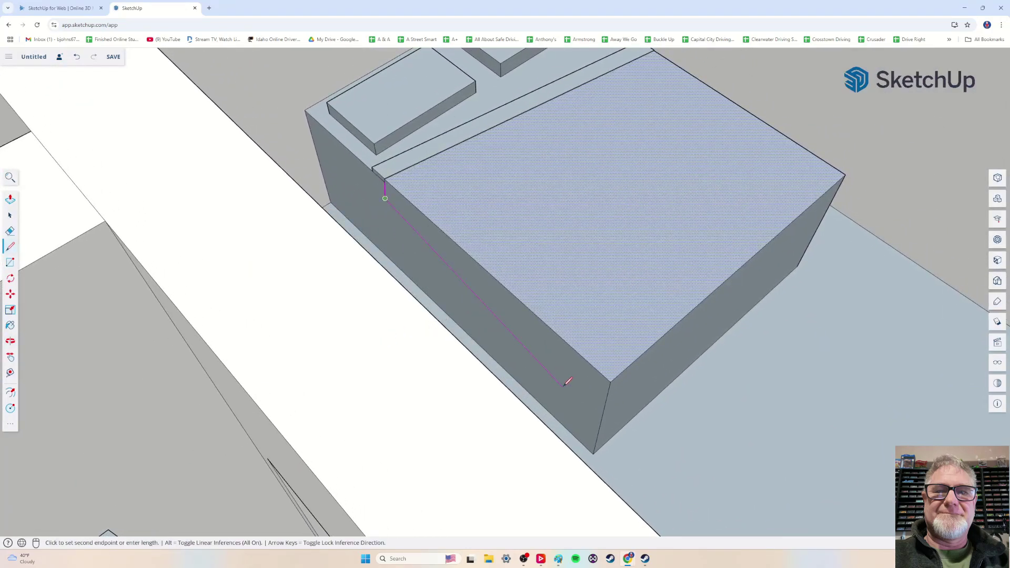
pyautogui.click(605, 409)
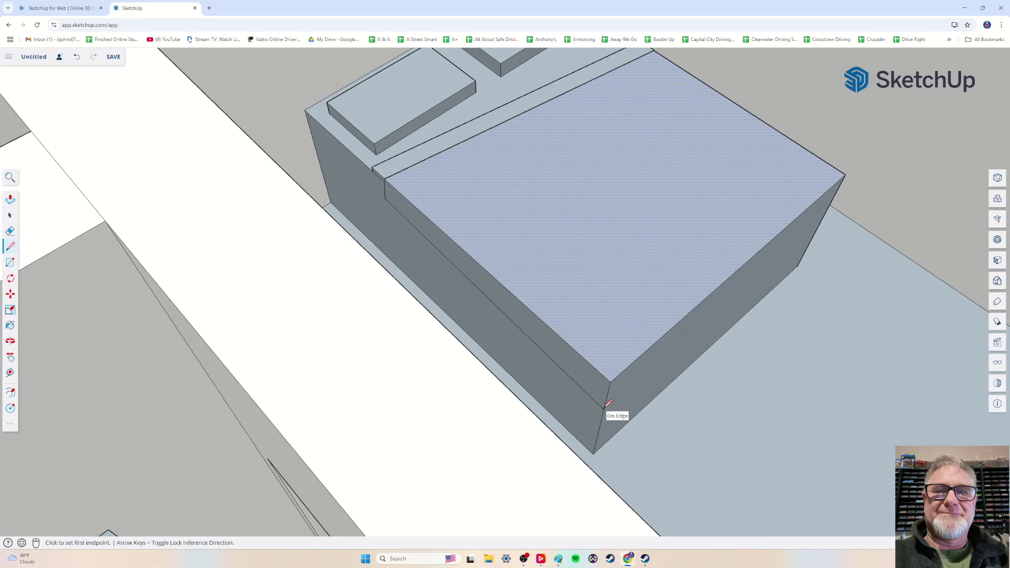
# Draw the fold's outline on the bed's side, down from the fold's lower corner nearest the pillows and across towards the blanket's lower line
pyautogui.moveTo(732, 318); pyautogui.dragTo(688, 314, button='middle')
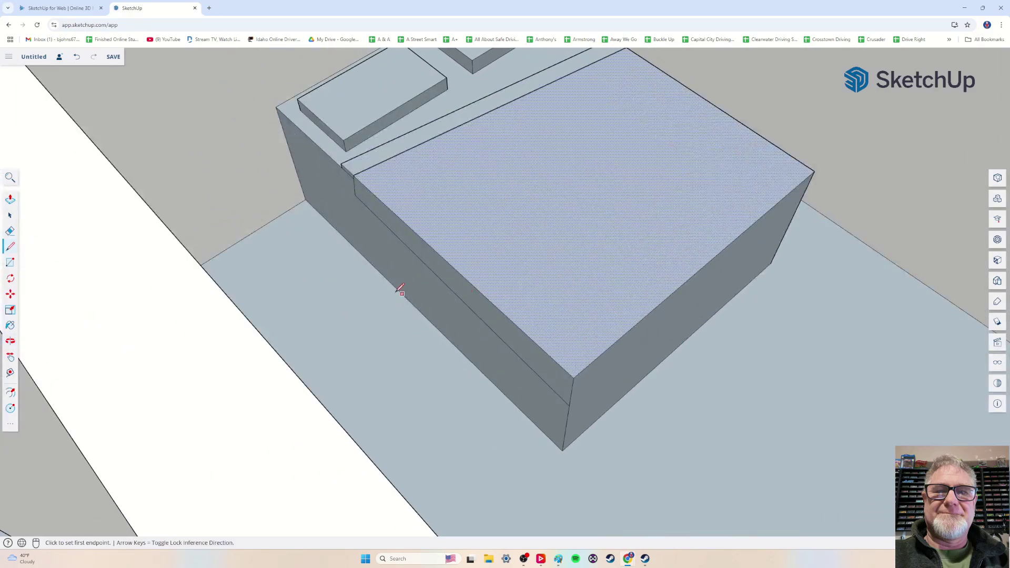
pyautogui.moveTo(306, 271); pyautogui.dragTo(413, 336, button='middle')
pyautogui.scroll(4, 412, 336)
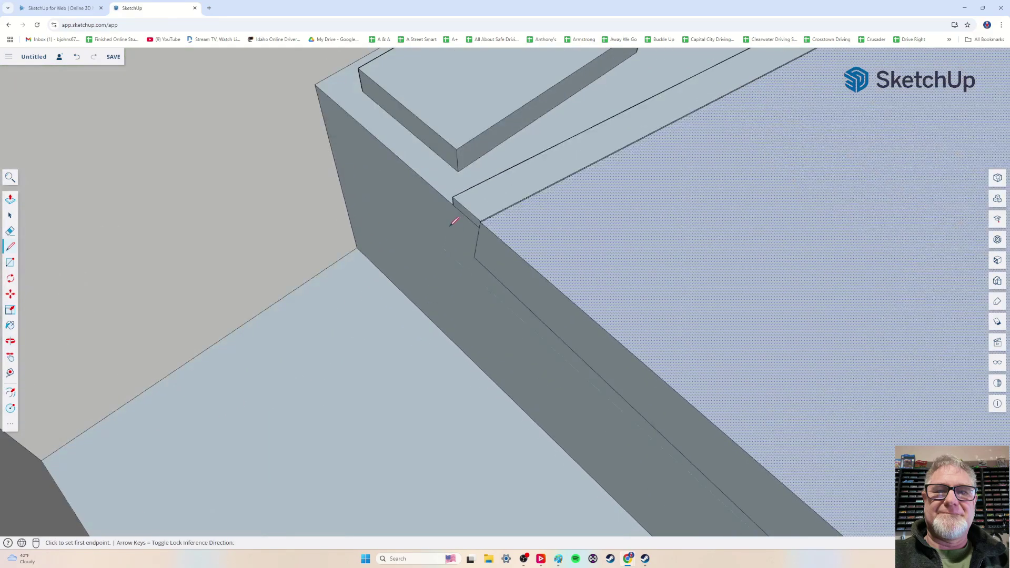
pyautogui.click(10, 215)
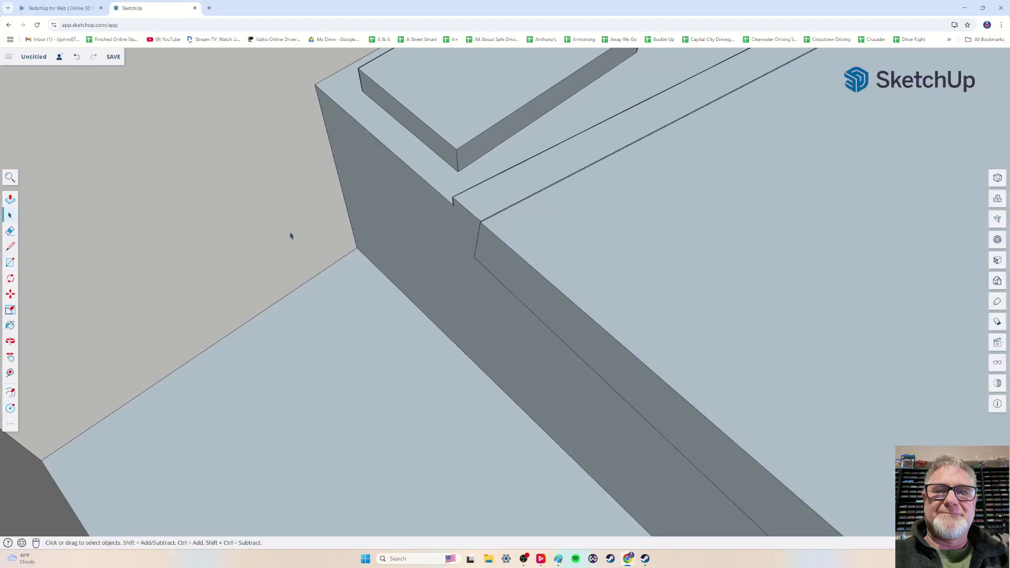
pyautogui.click(10, 247)
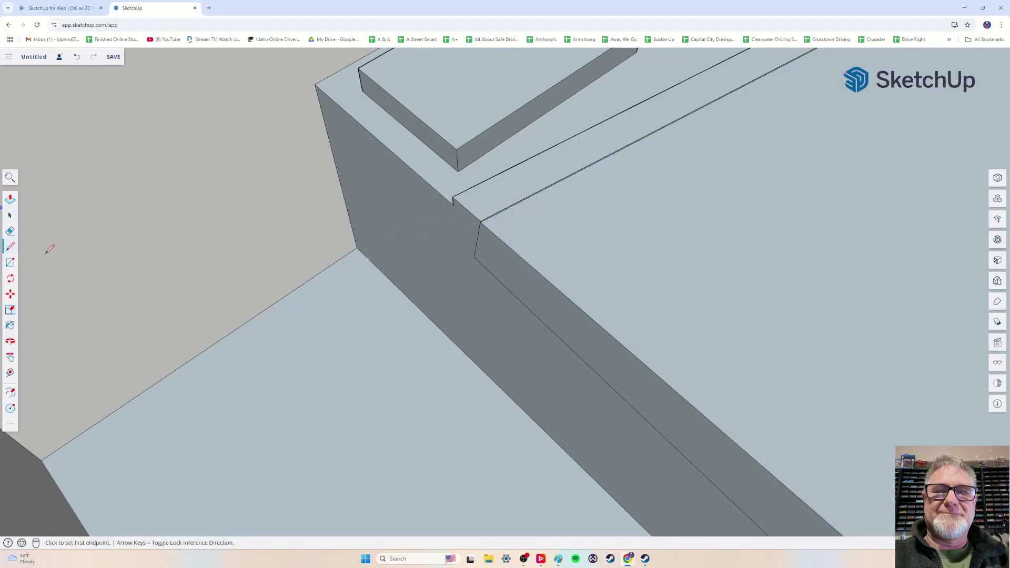
pyautogui.click(453, 204)
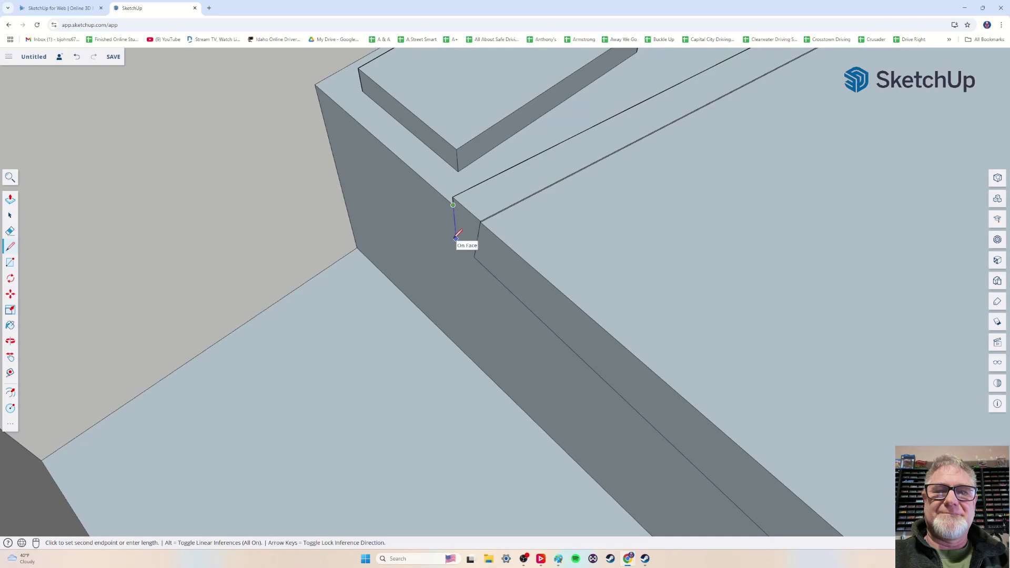
pyautogui.click(455, 237)
pyautogui.scroll(3, 475, 249)
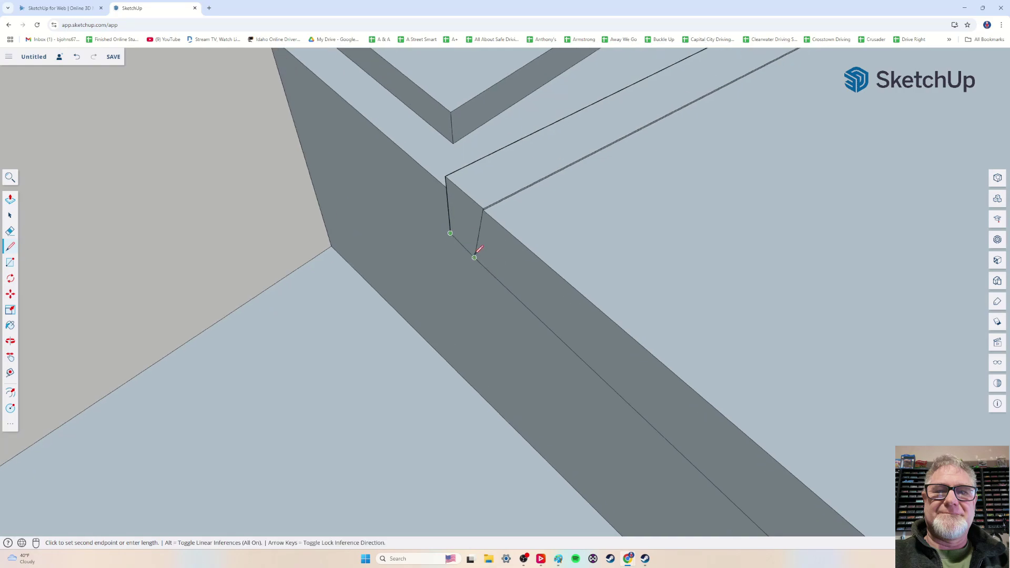
pyautogui.scroll(-3, 368, 295)
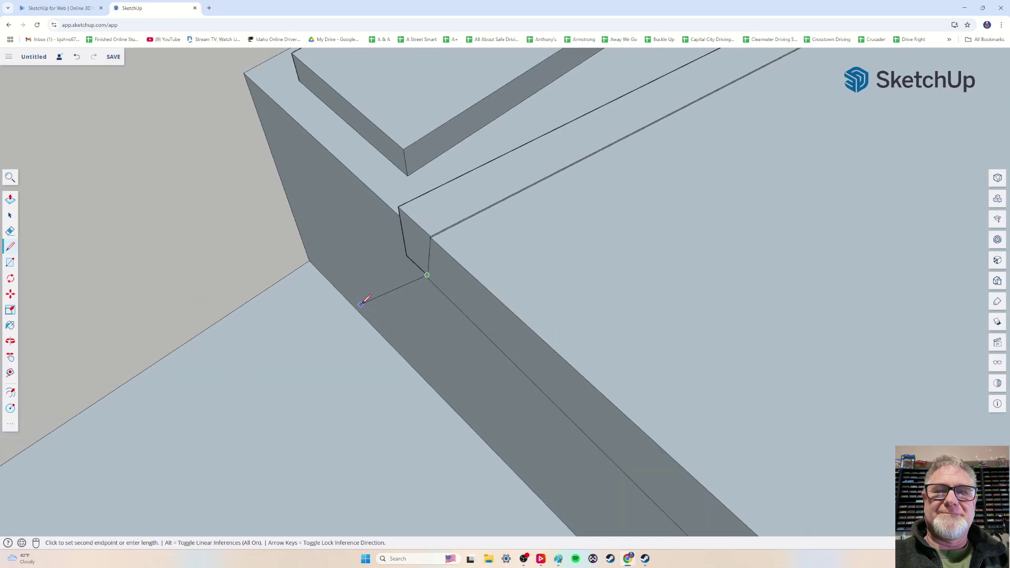
# Close the small gap between the lower line of the fold's side outline and the blanket's vertical edge
pyautogui.press('o')
pyautogui.moveTo(368, 296); pyautogui.dragTo(489, 290)
pyautogui.press('l')
pyautogui.scroll(5, 433, 333)
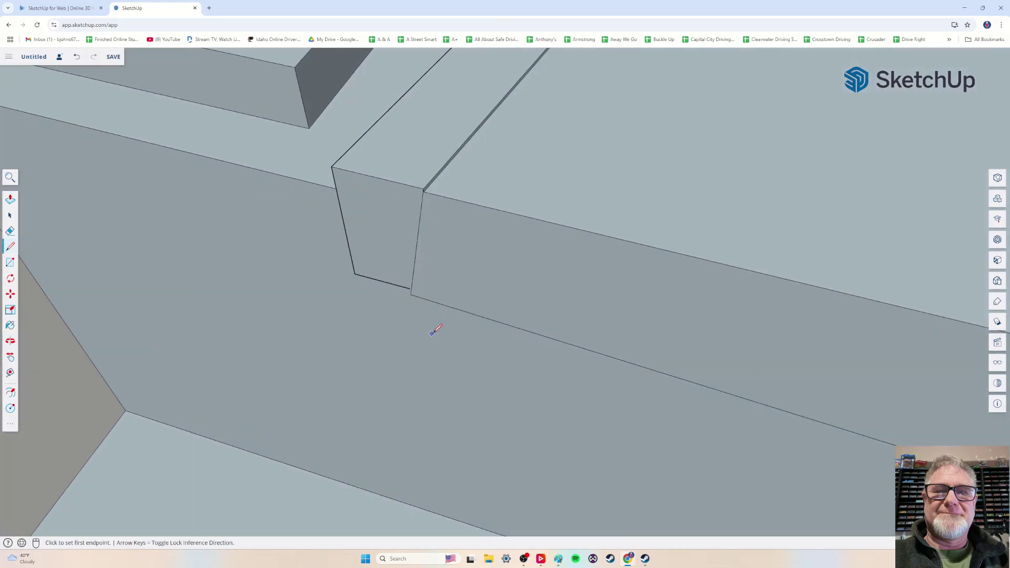
pyautogui.click(395, 240)
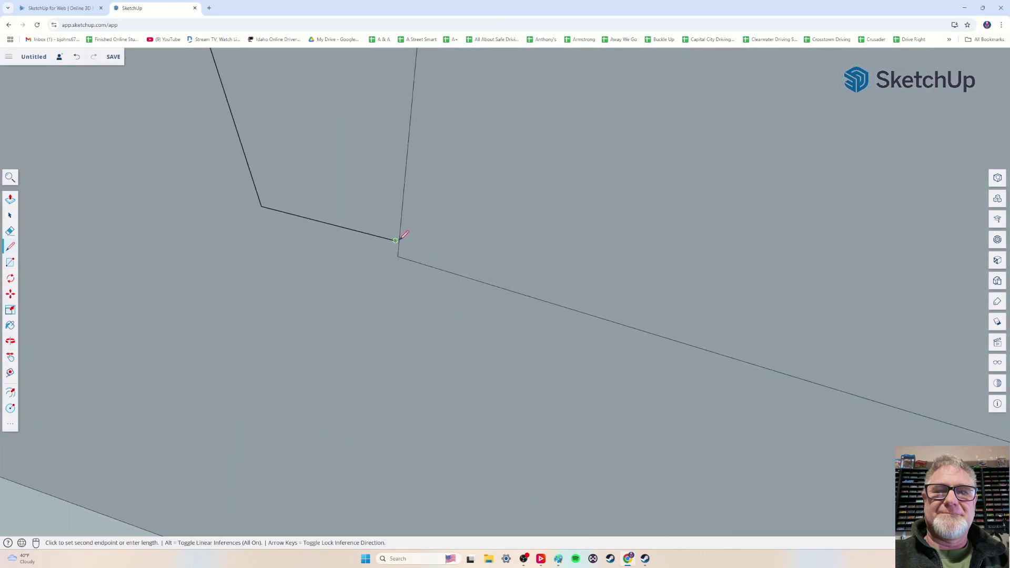
pyautogui.scroll(3, 403, 241)
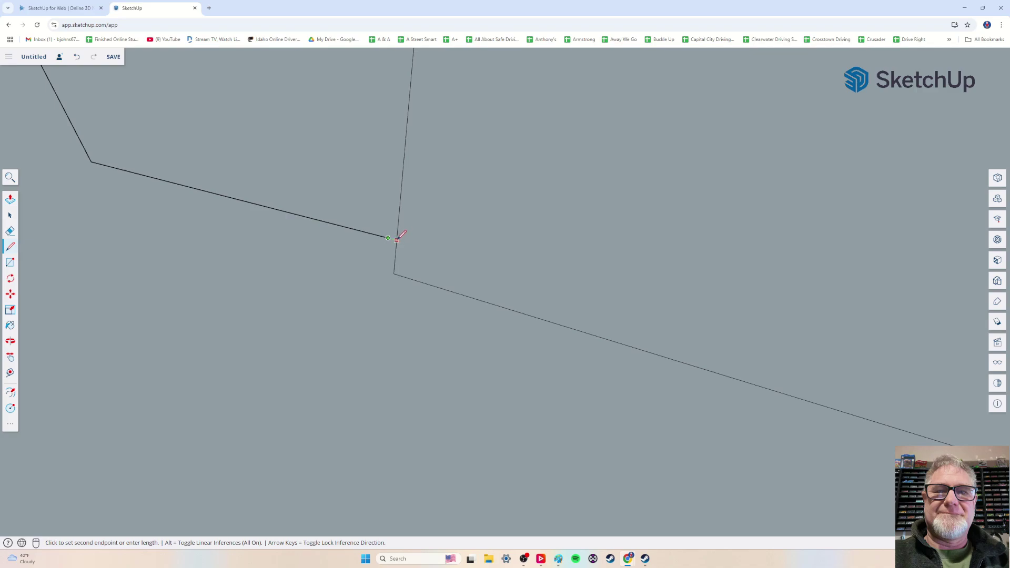
pyautogui.press('Escape')
pyautogui.scroll(-10, 394, 266)
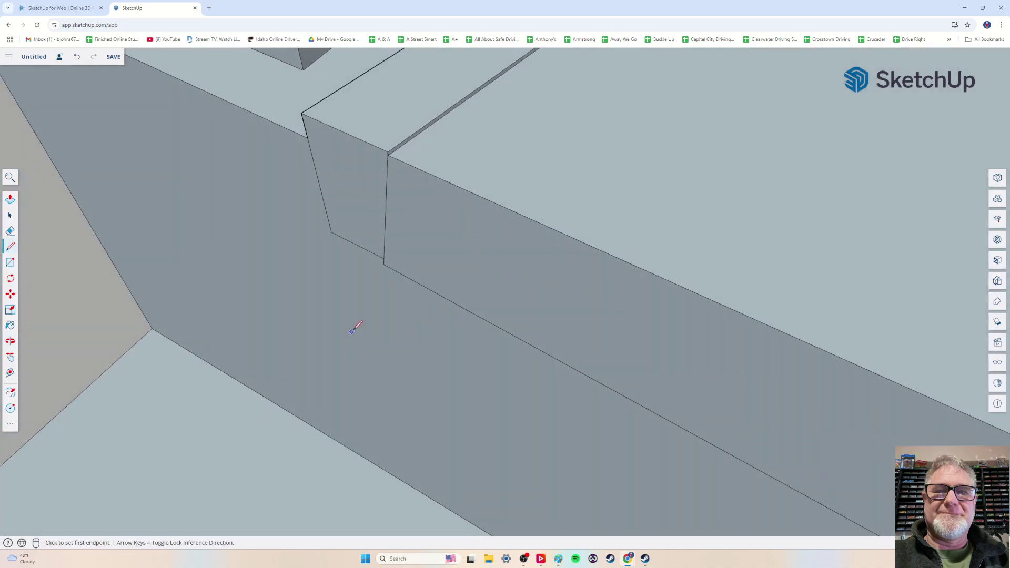
# Push/Pull the fold's side face and the adjoining blanket side face slightly outward from the bed's side
pyautogui.scroll(5, 351, 331)
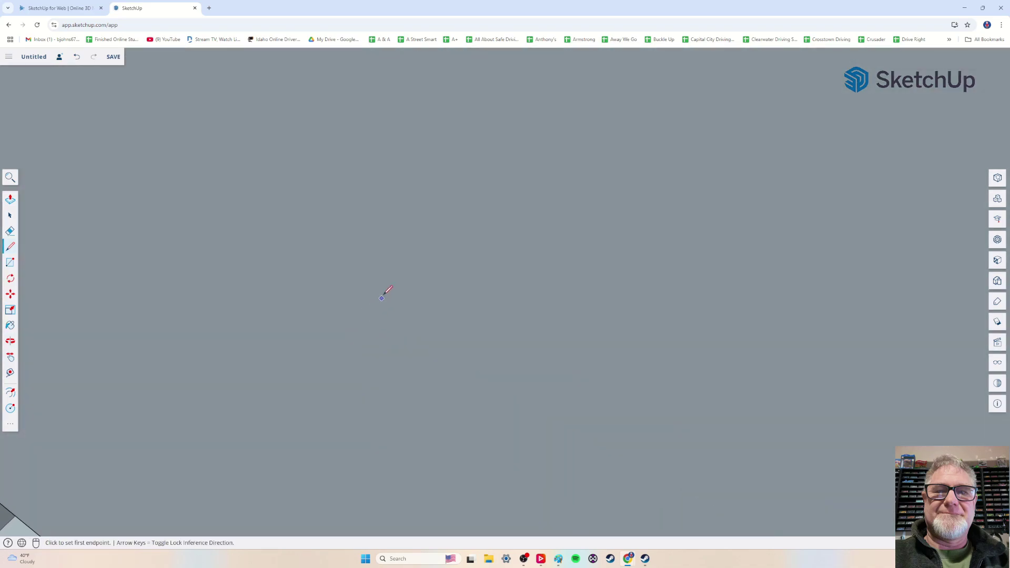
pyautogui.scroll(-6, 381, 279)
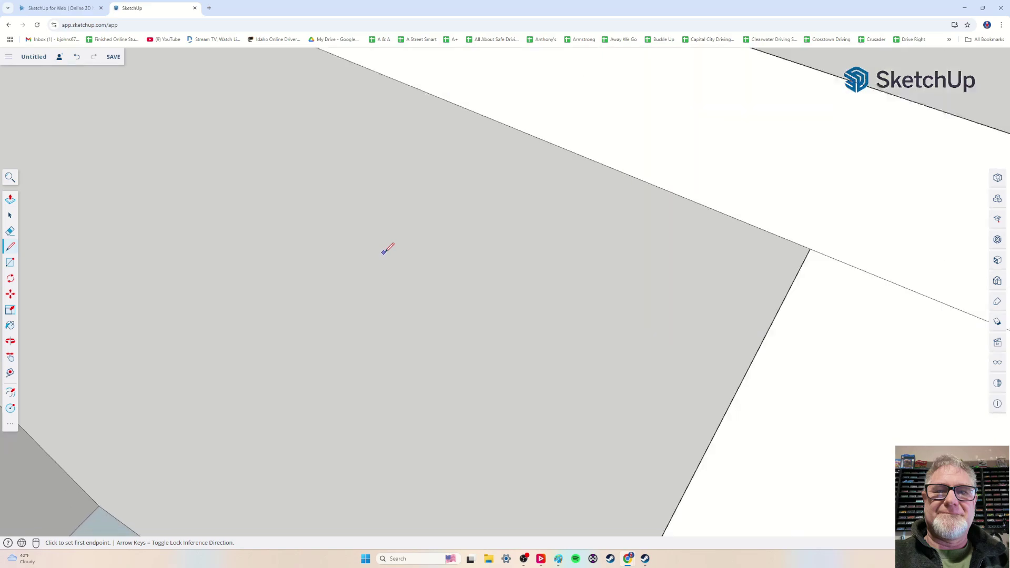
pyautogui.scroll(-8, 388, 248)
pyautogui.scroll(6, 377, 327)
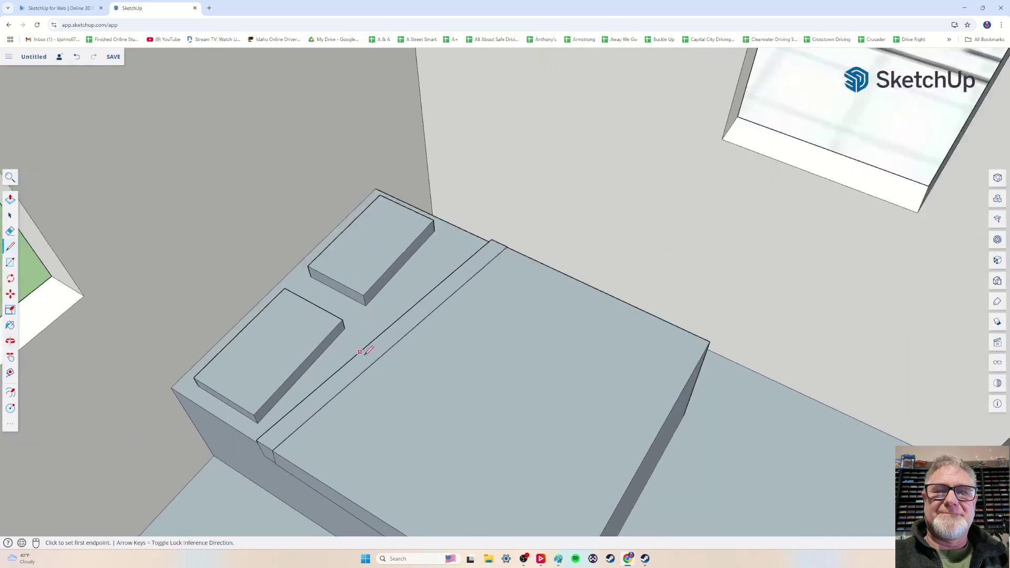
pyautogui.scroll(5, 360, 351)
pyautogui.moveTo(372, 329); pyautogui.dragTo(314, 330, button='middle')
pyautogui.click(11, 200)
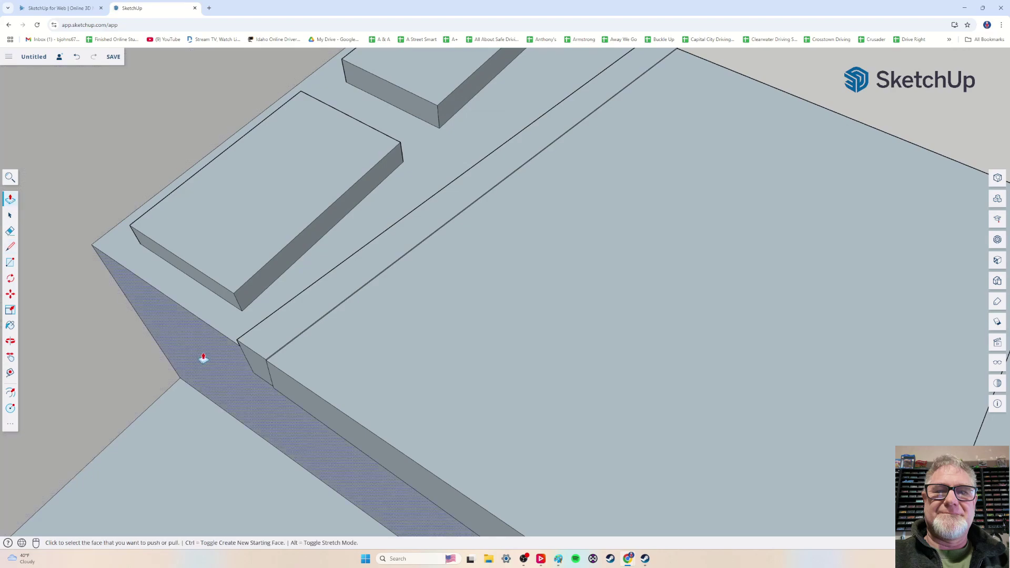
pyautogui.click(256, 371)
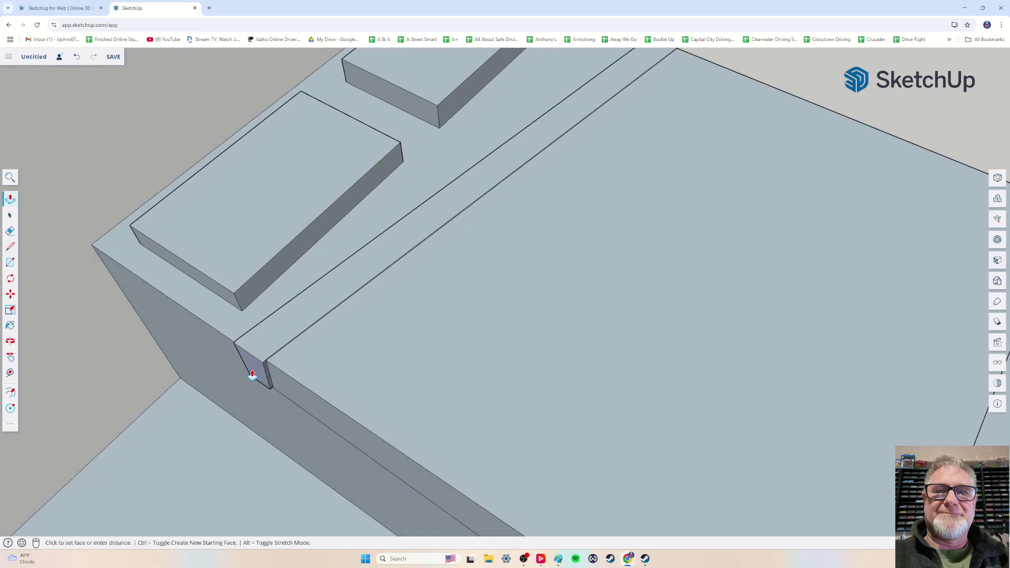
pyautogui.click(252, 375)
pyautogui.click(292, 404)
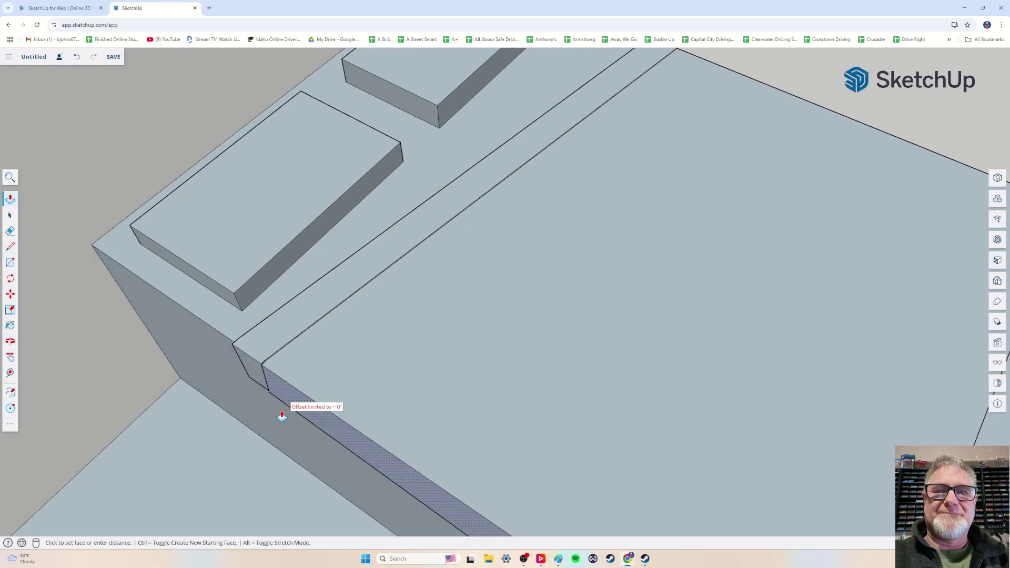
pyautogui.click(279, 418)
# Draw a line across the bed's foot end from the lower corner of the blanket's side flap to the opposite vertical edge
pyautogui.scroll(-5, 278, 419)
pyautogui.scroll(4, 206, 342)
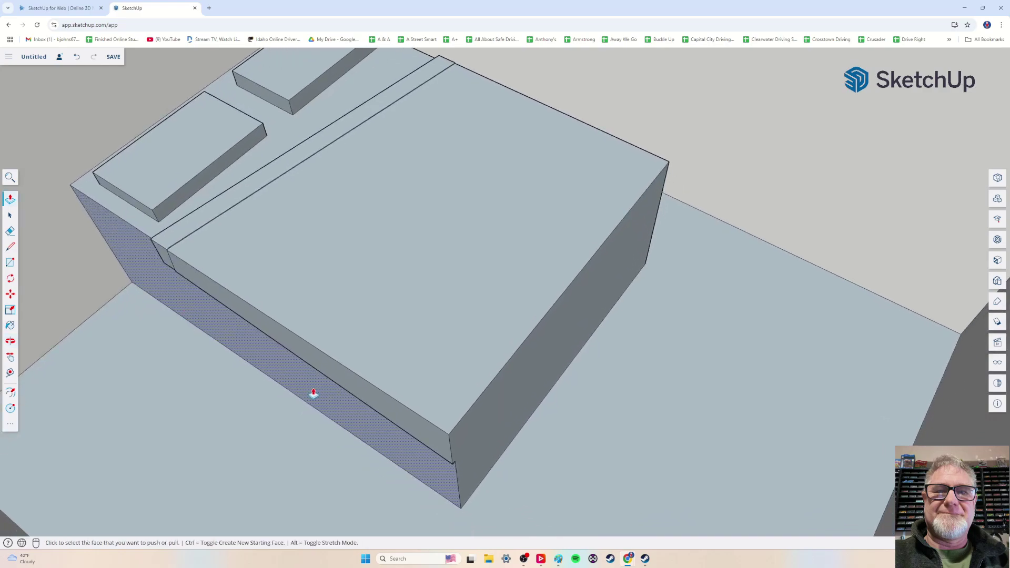
pyautogui.moveTo(427, 429); pyautogui.dragTo(238, 388, button='middle')
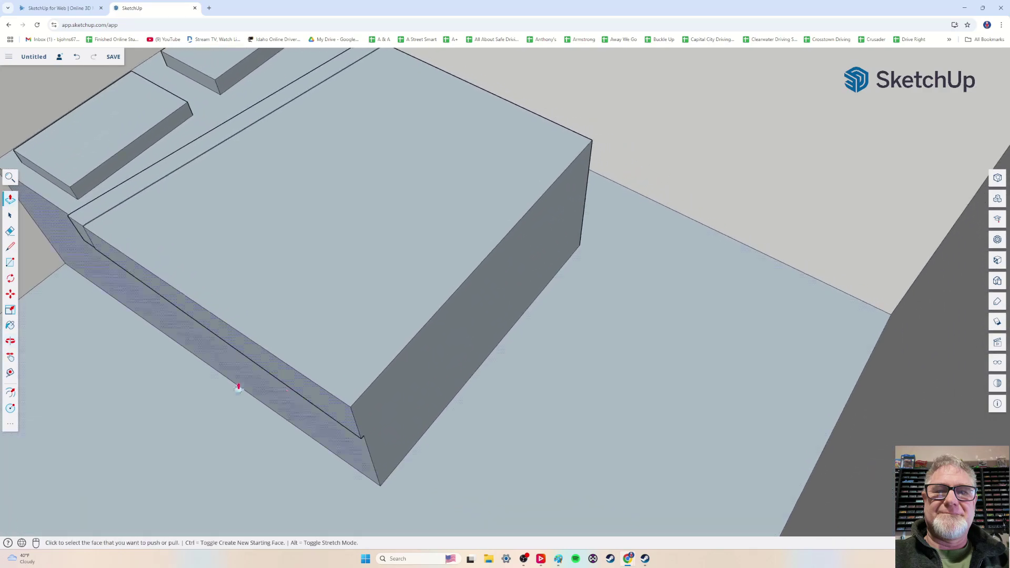
pyautogui.click(10, 247)
pyautogui.click(366, 434)
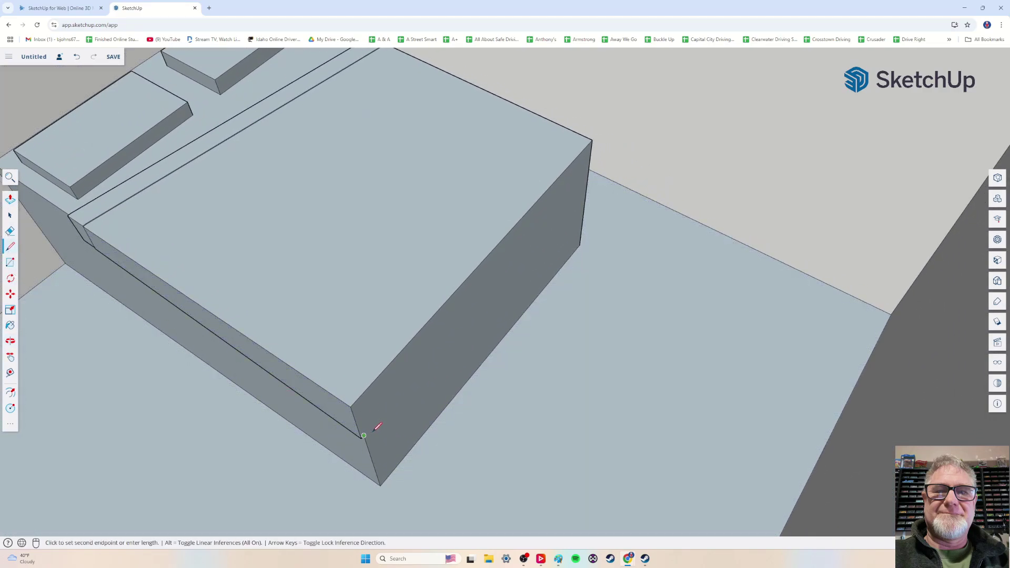
pyautogui.click(588, 179)
# Push/Pull the upper face of the bed's foot end slightly outward so the blanket overhangs there
pyautogui.scroll(-10, 594, 184)
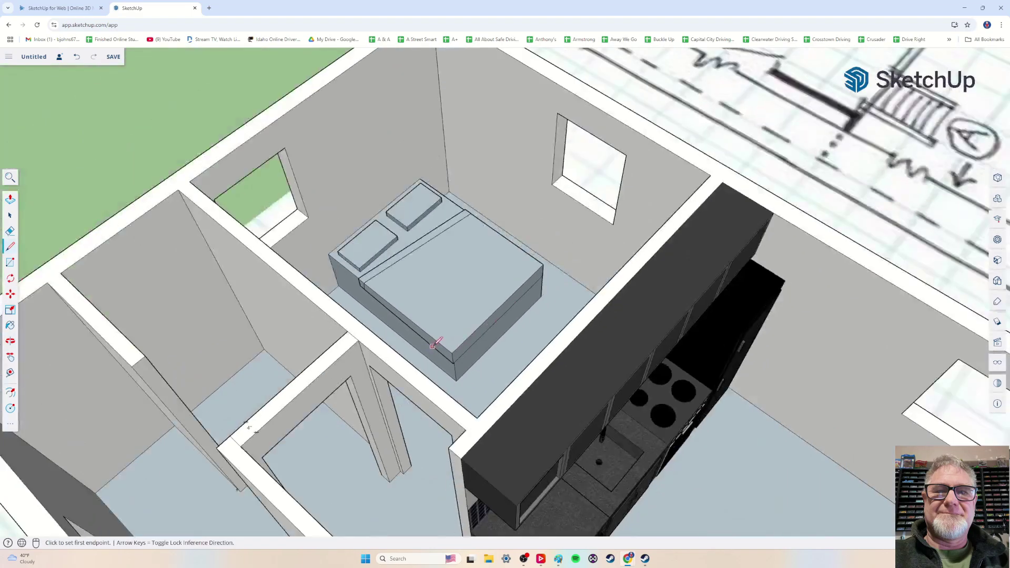
pyautogui.scroll(10, 435, 344)
pyautogui.scroll(-3, 379, 338)
pyautogui.moveTo(333, 305)
pyautogui.mouseDown(button='middle')
pyautogui.moveTo(234, 314)
pyautogui.moveTo(247, 323)
pyautogui.mouseUp(button='middle')
pyautogui.click(10, 199)
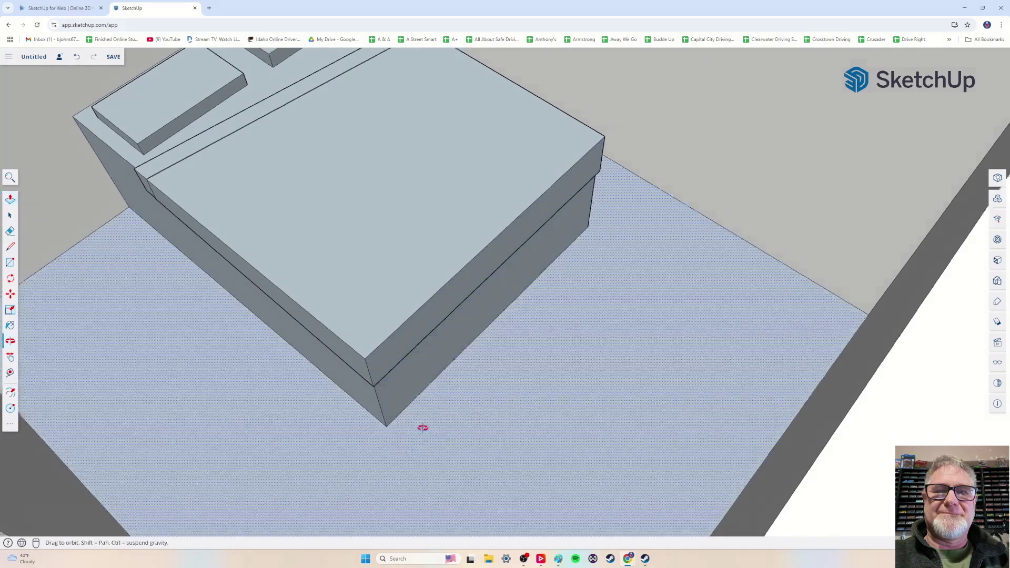
pyautogui.moveTo(422, 426); pyautogui.dragTo(404, 434, button='middle')
pyautogui.scroll(-5, 404, 434)
pyautogui.moveTo(419, 376); pyautogui.dragTo(284, 243, button='middle')
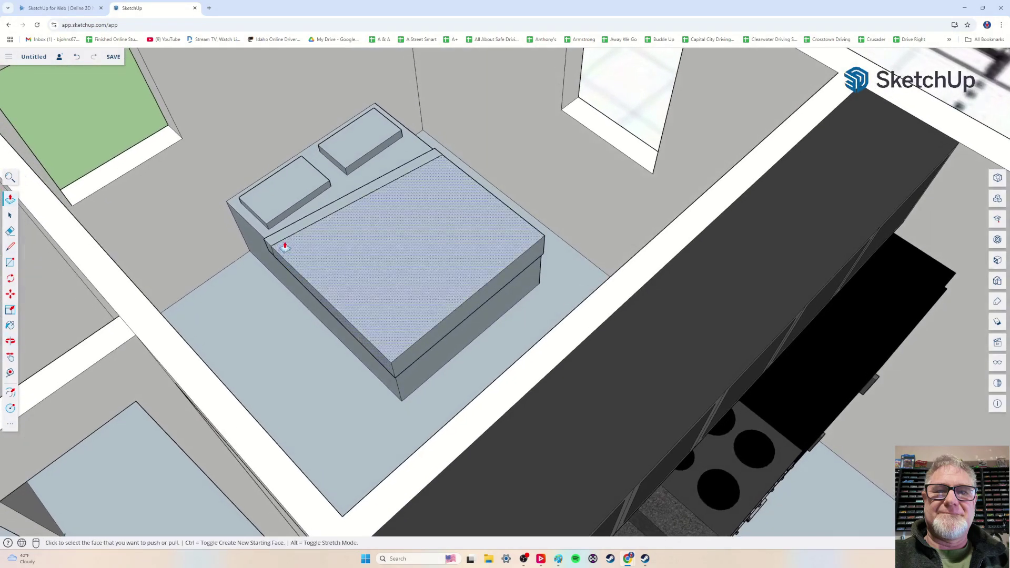
pyautogui.scroll(2, 293, 323)
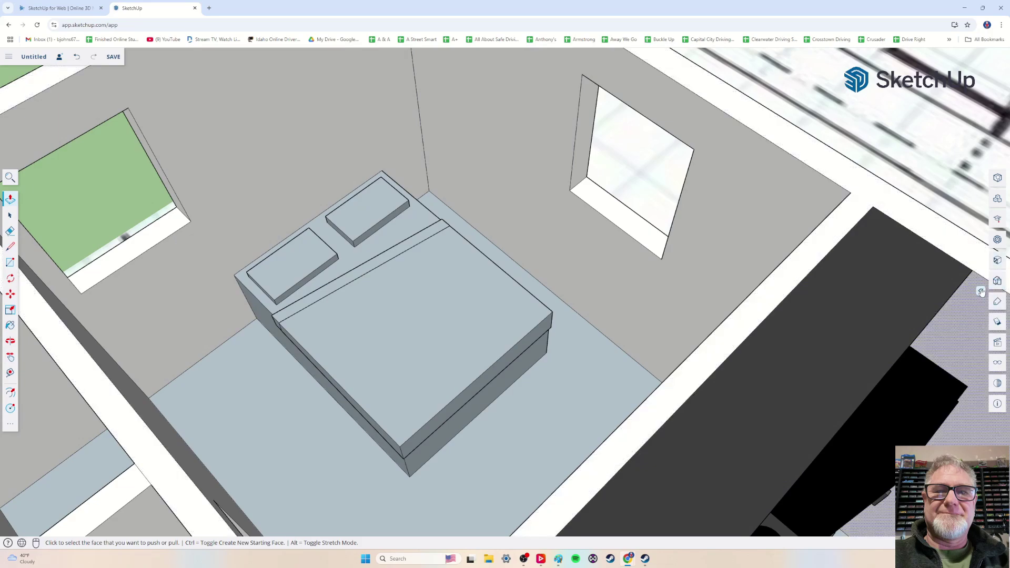
# Paint the blanket's upper face with the Wallpaper Dog Bone material from Carpet, Fabrics, Leathers, Textiles and Wallpaper
pyautogui.click(998, 280)
pyautogui.scroll(10, 909, 179)
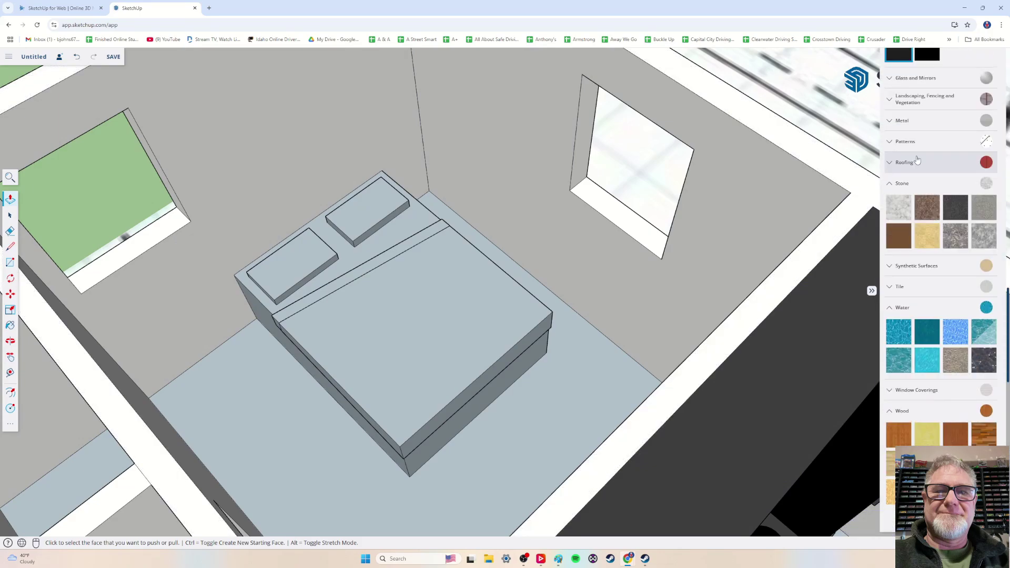
pyautogui.scroll(15, 909, 180)
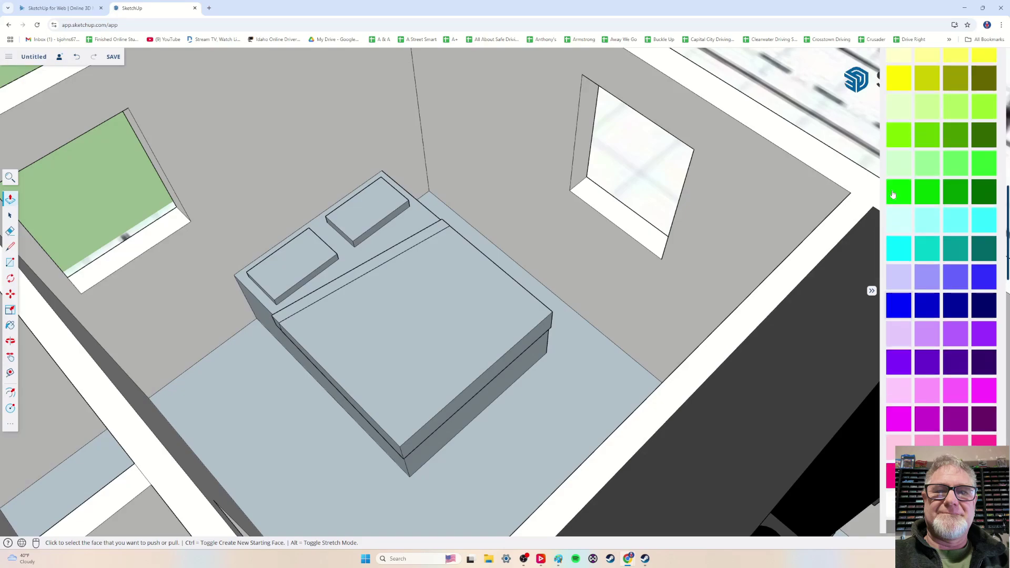
pyautogui.scroll(4, 901, 217)
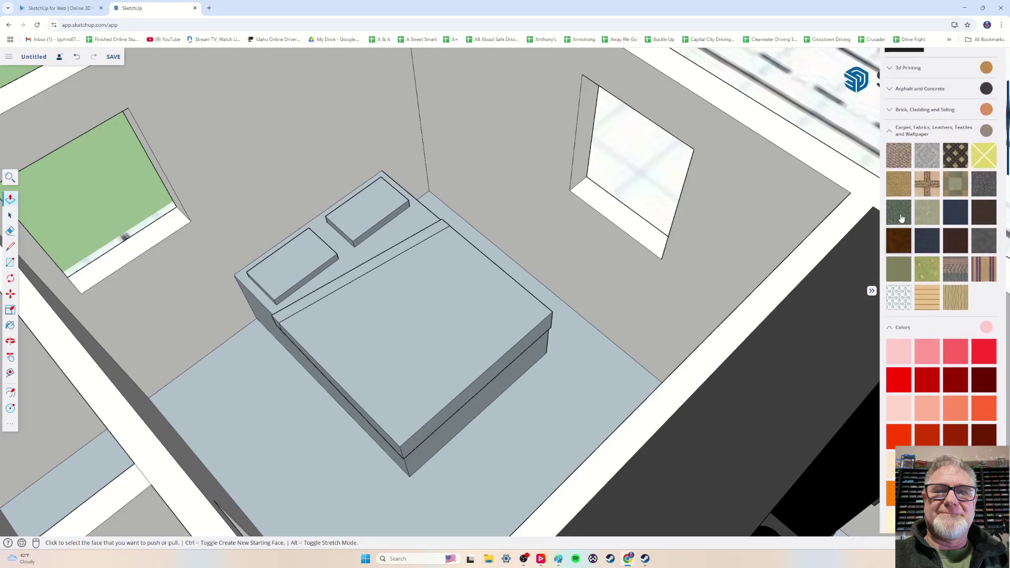
pyautogui.scroll(-1, 902, 269)
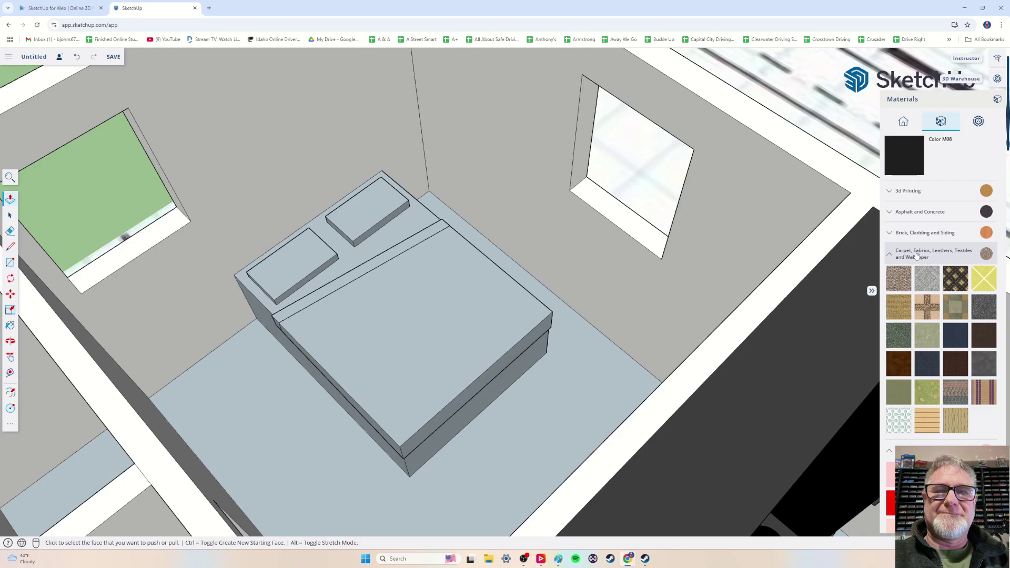
pyautogui.click(889, 256)
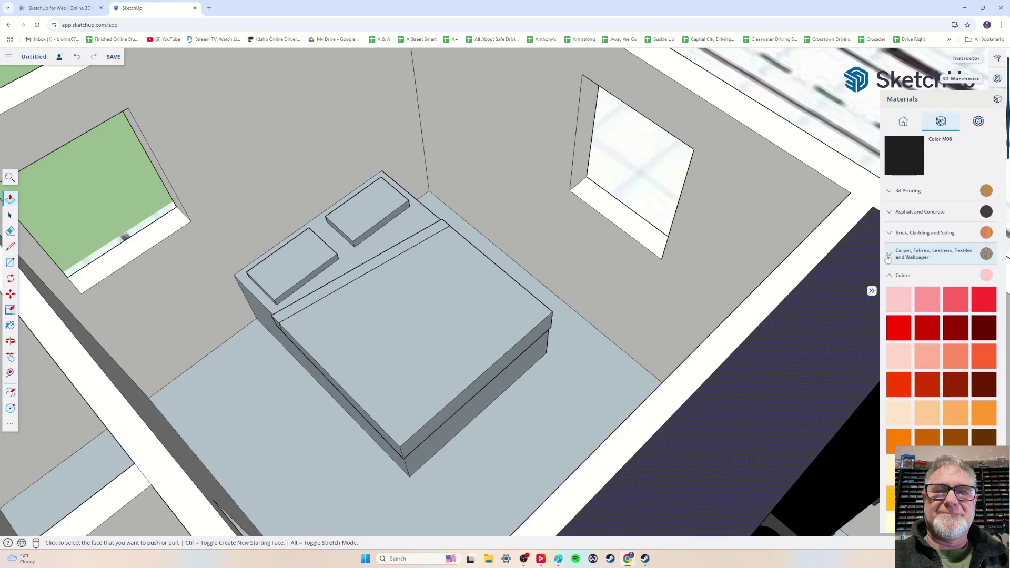
pyautogui.click(888, 257)
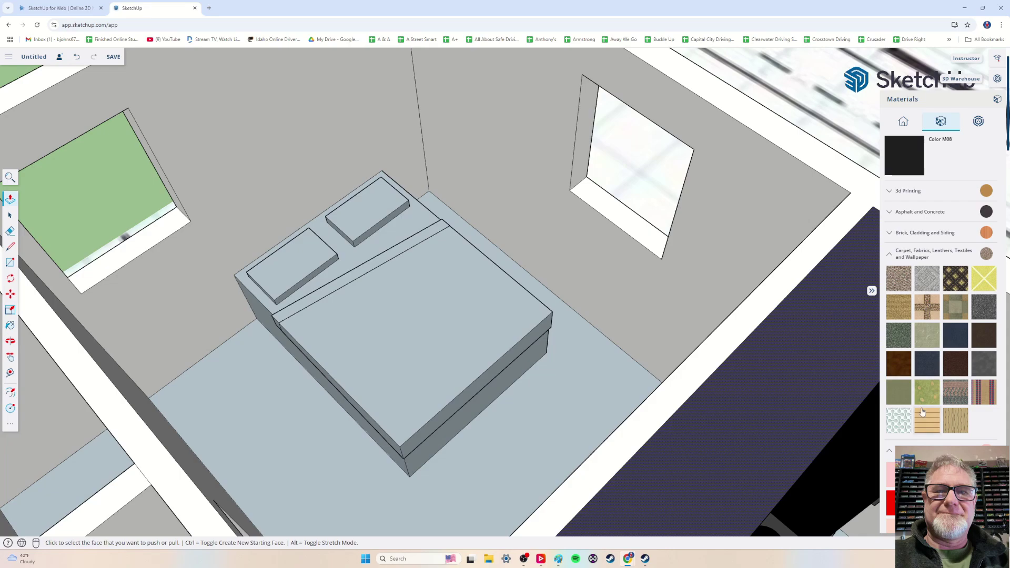
pyautogui.click(898, 421)
pyautogui.click(399, 316)
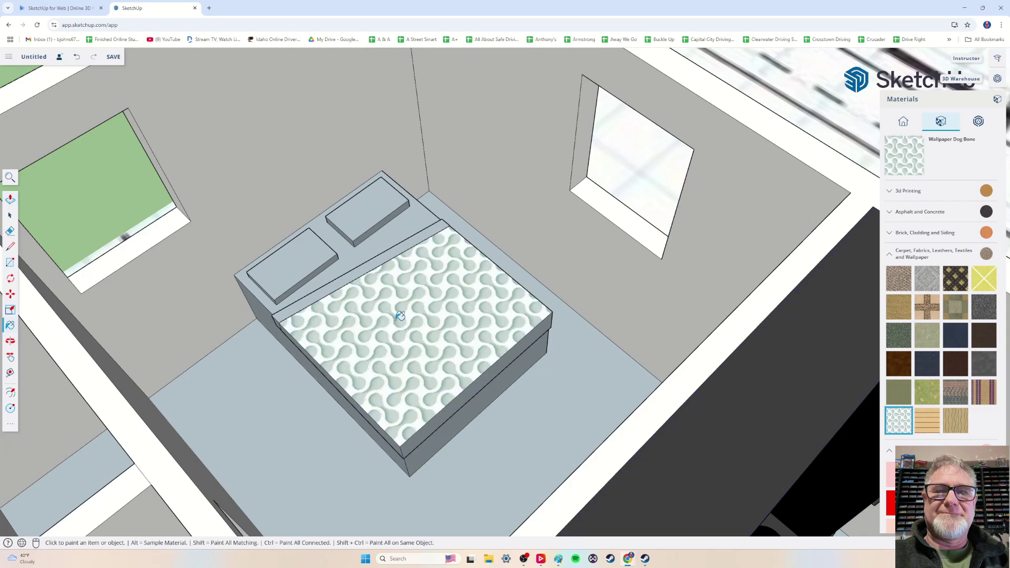
# Paint the blanket's overhanging foot-end face and side flap with the same Wallpaper Dog Bone material
pyautogui.scroll(-5, 376, 364)
pyautogui.scroll(5, 384, 338)
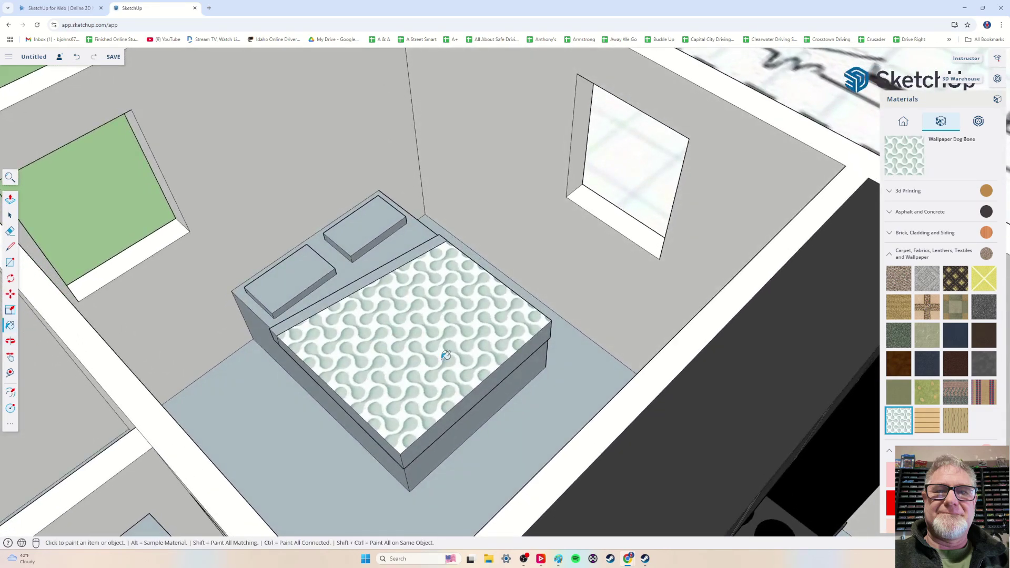
pyautogui.click(493, 384)
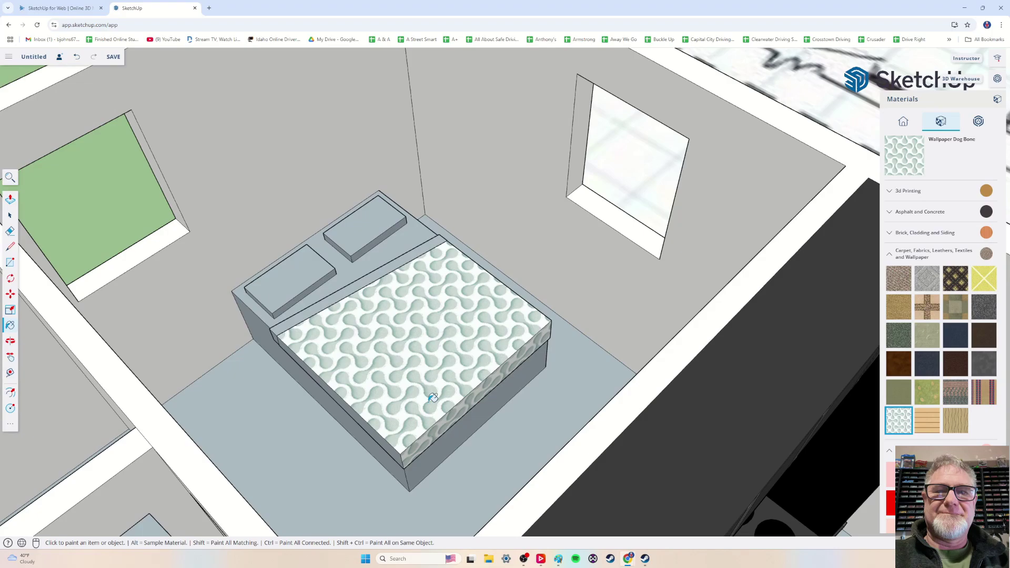
pyautogui.click(360, 413)
pyautogui.moveTo(512, 355); pyautogui.dragTo(443, 356, button='middle')
pyautogui.scroll(5, 555, 347)
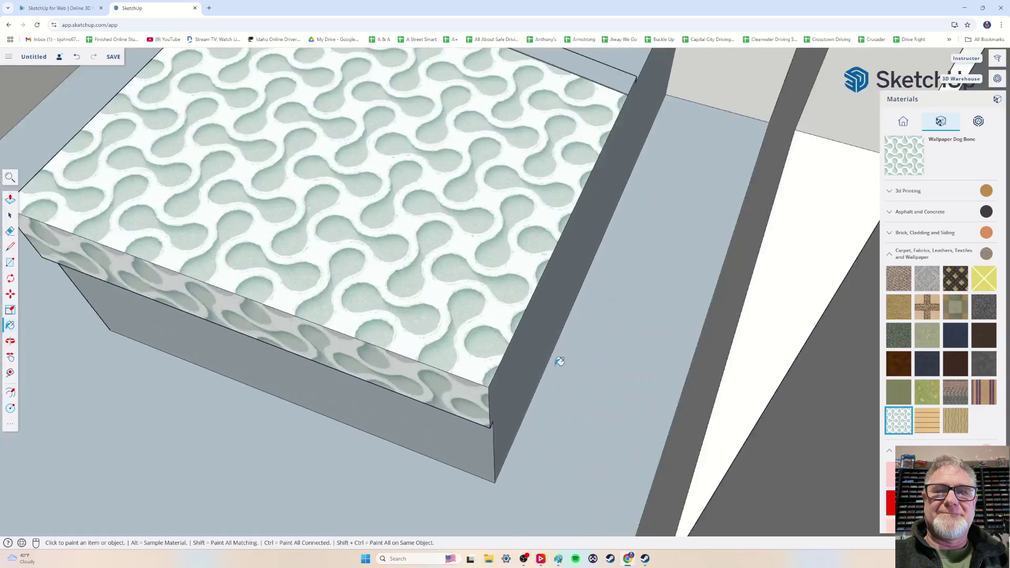
pyautogui.moveTo(553, 365); pyautogui.dragTo(606, 366, button='middle')
pyautogui.scroll(-5, 474, 370)
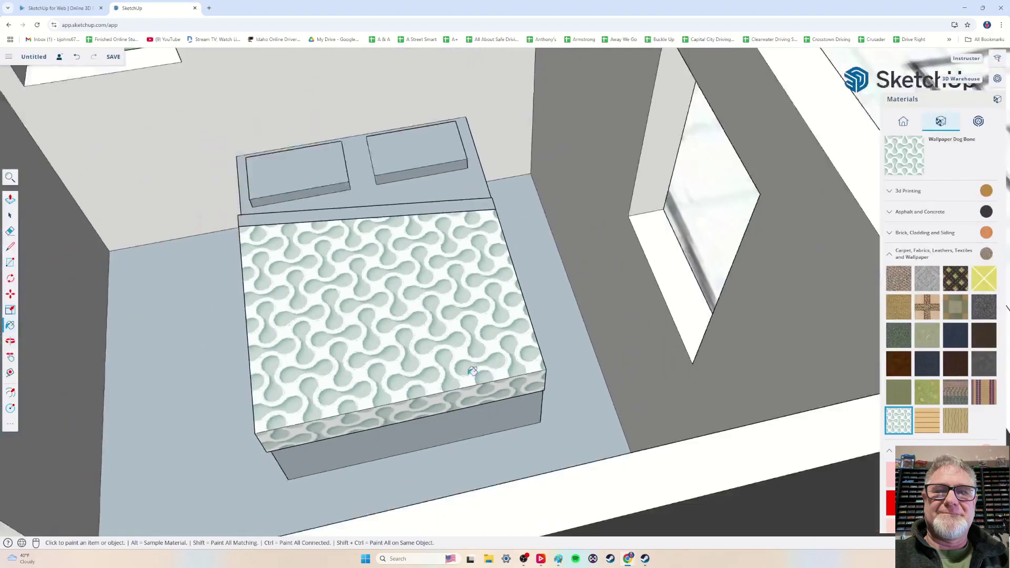
pyautogui.moveTo(471, 372); pyautogui.dragTo(547, 348, button='middle')
pyautogui.moveTo(399, 413); pyautogui.dragTo(454, 405, button='middle')
pyautogui.moveTo(464, 331); pyautogui.dragTo(433, 395, button='middle')
# Collapse the expanded material categories, including Carpet, Colors, Stone, Water and Wood, and hide the materials list
pyautogui.click(899, 265)
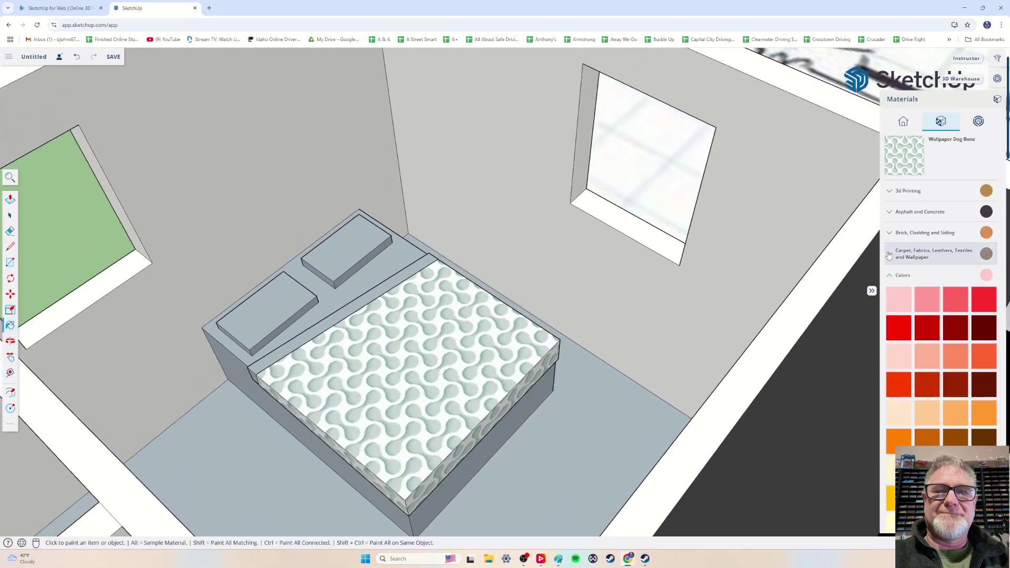
pyautogui.scroll(-5, 895, 347)
pyautogui.scroll(5, 897, 361)
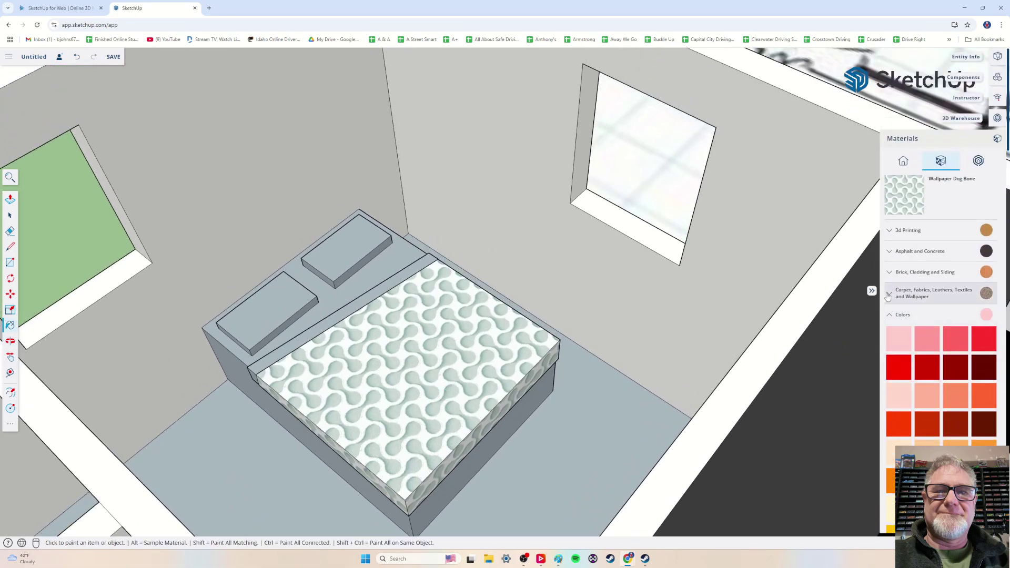
pyautogui.click(889, 316)
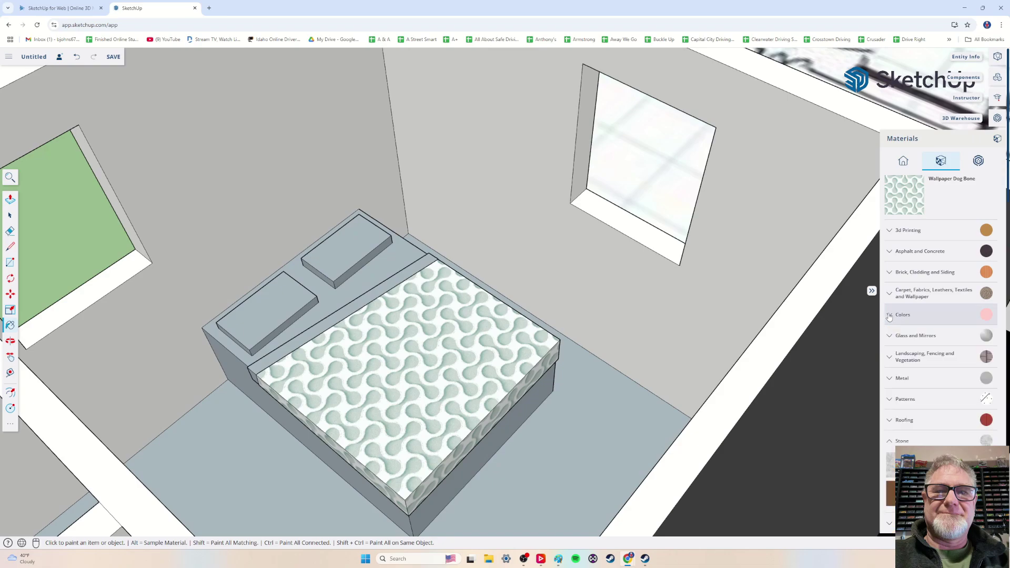
pyautogui.scroll(-3, 889, 316)
pyautogui.click(889, 284)
pyautogui.click(888, 286)
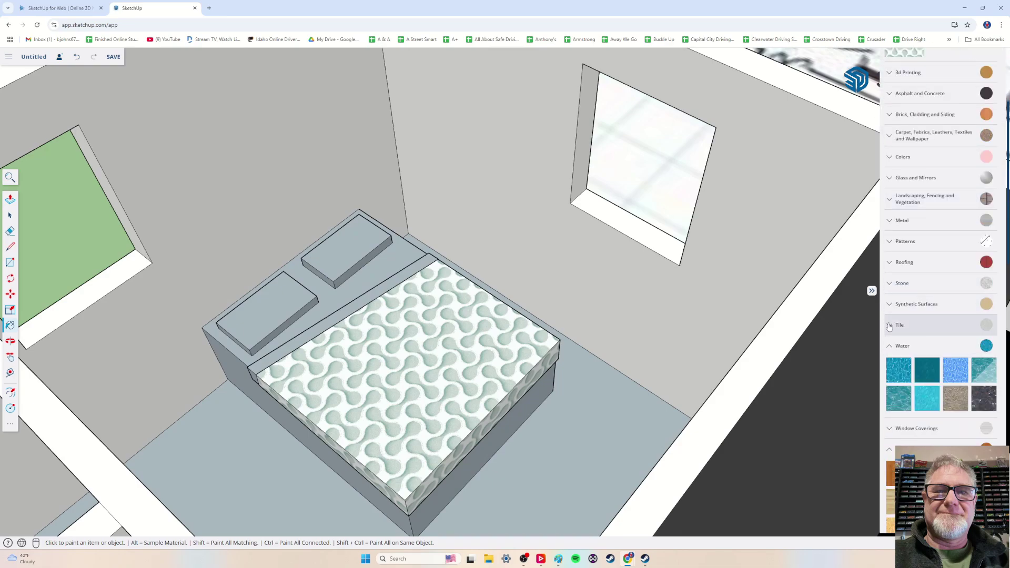
pyautogui.click(889, 346)
pyautogui.scroll(-3, 889, 345)
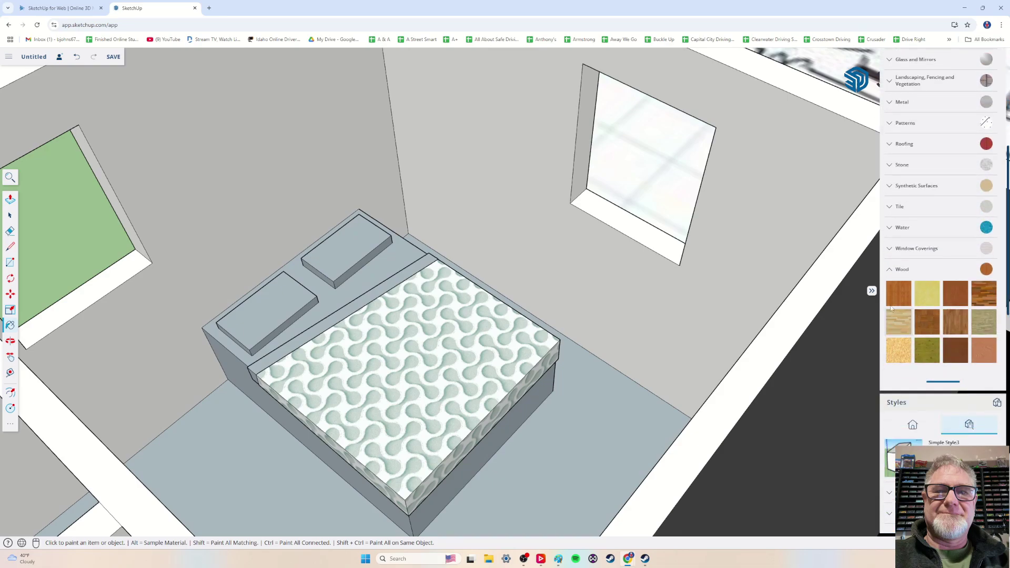
pyautogui.click(894, 269)
pyautogui.scroll(2, 897, 326)
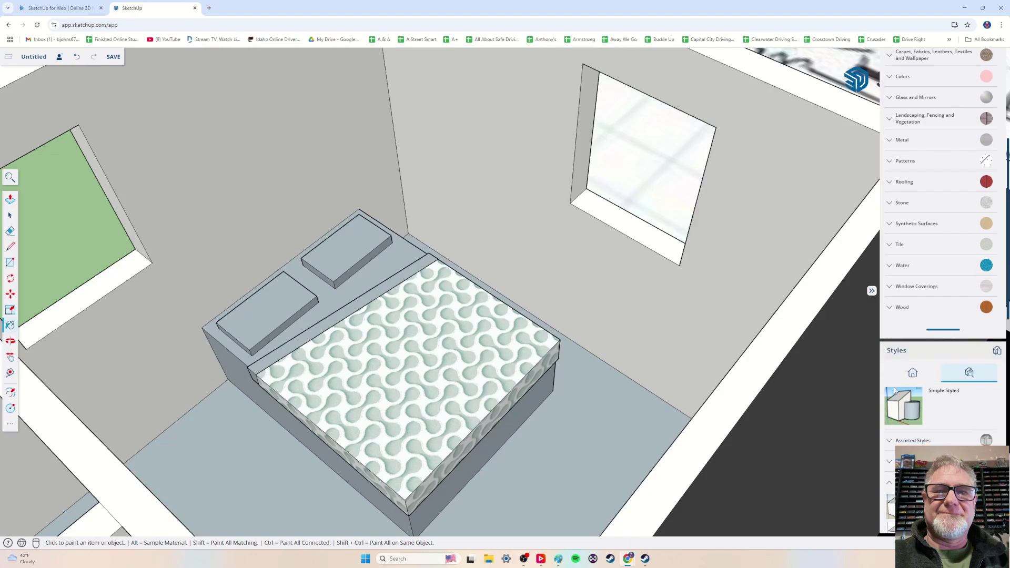
pyautogui.scroll(-3, 896, 358)
pyautogui.click(871, 291)
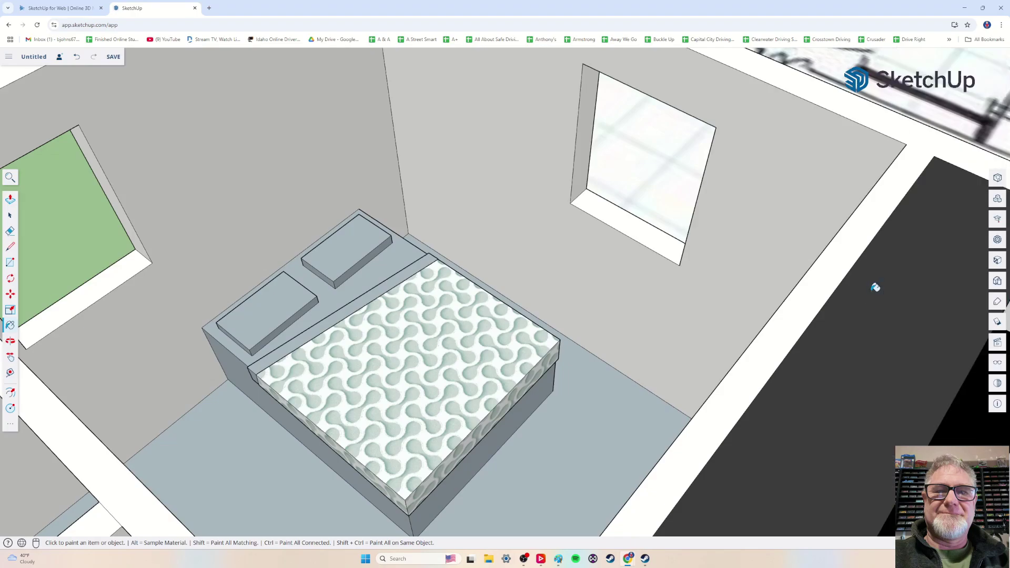
# Paint the upper and side faces of both pillows white with Color M00
pyautogui.click(997, 262)
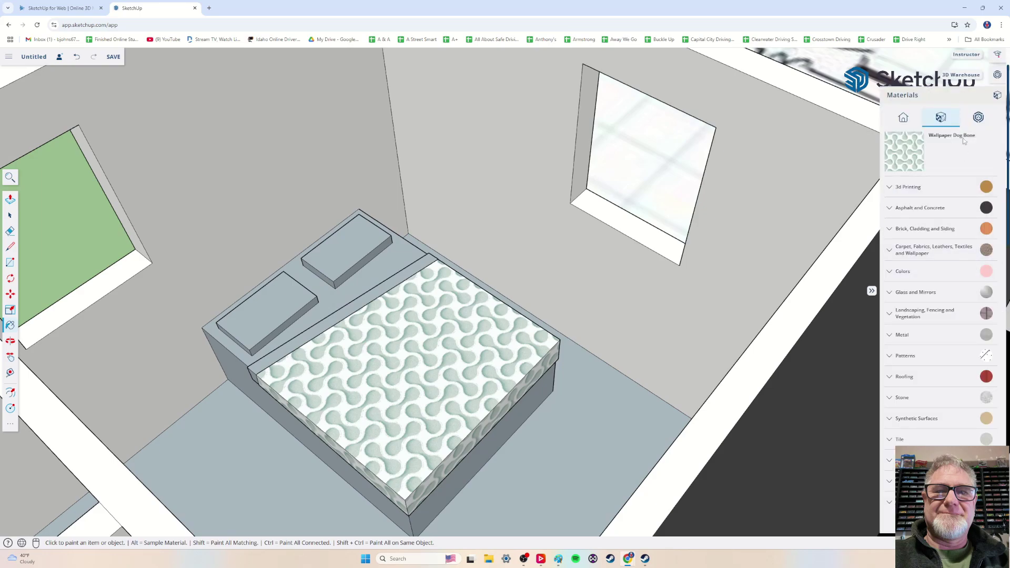
pyautogui.click(890, 272)
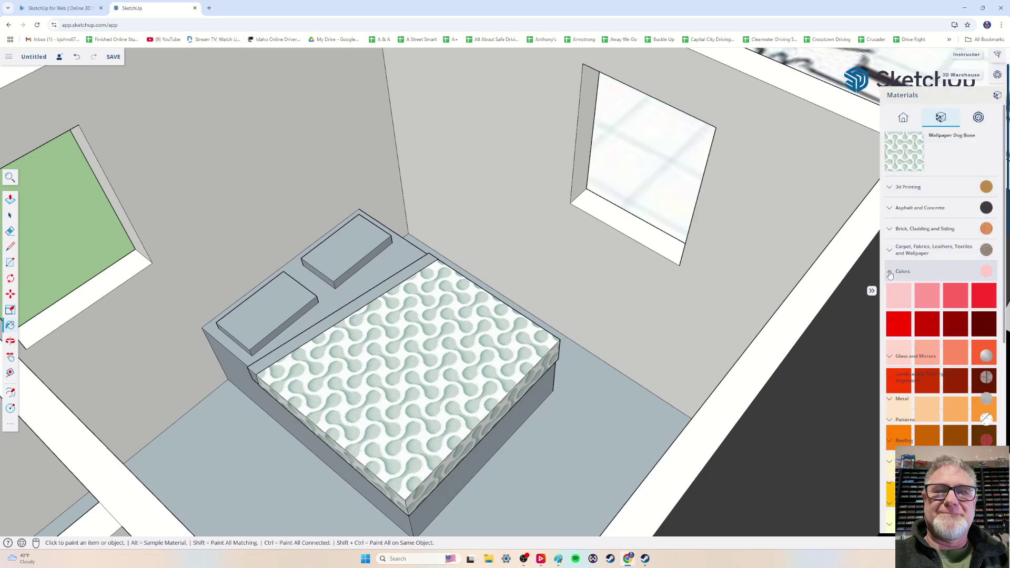
pyautogui.scroll(-10, 917, 371)
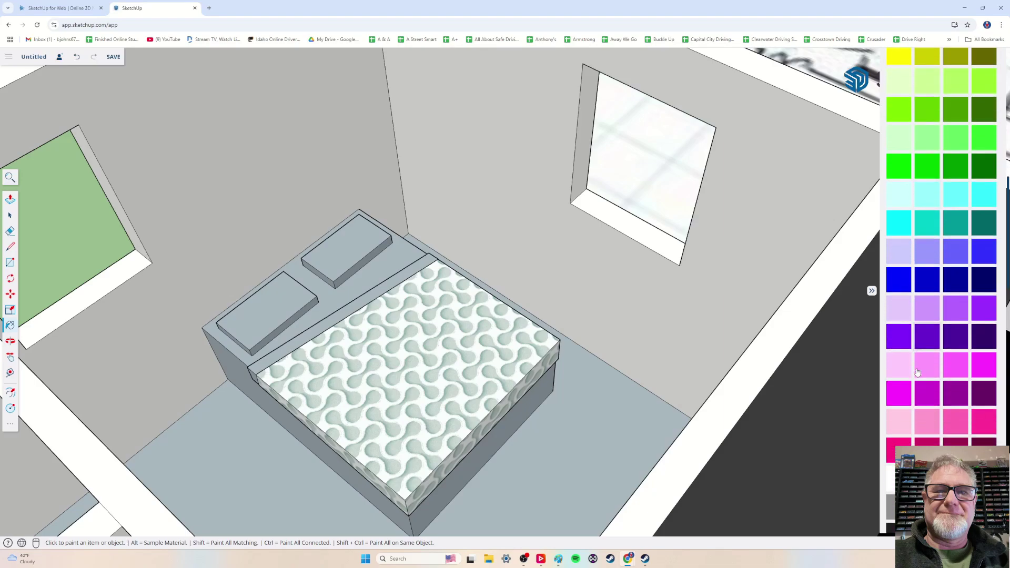
pyautogui.scroll(-3, 917, 372)
pyautogui.click(899, 306)
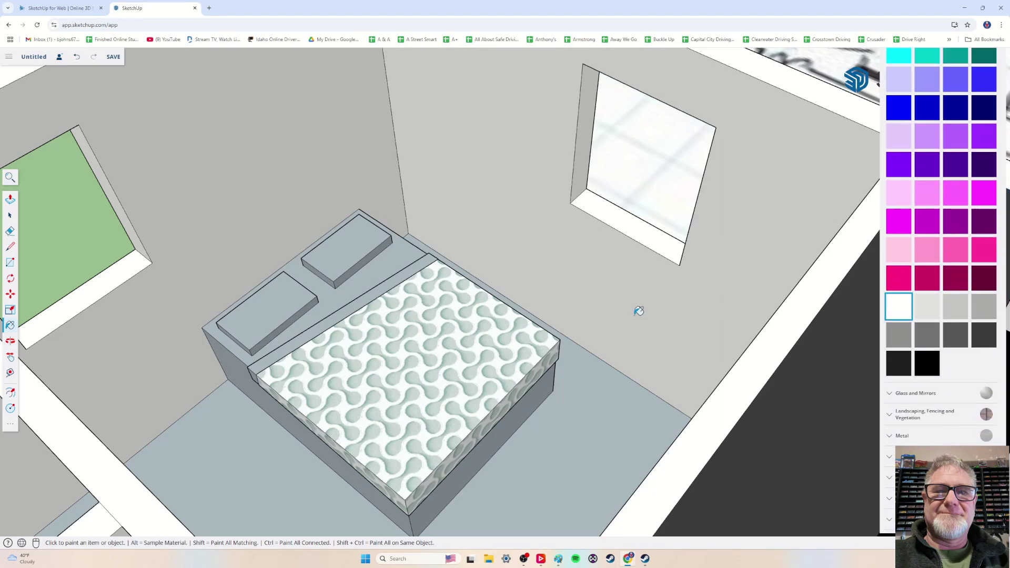
pyautogui.click(354, 244)
pyautogui.click(271, 292)
pyautogui.click(357, 265)
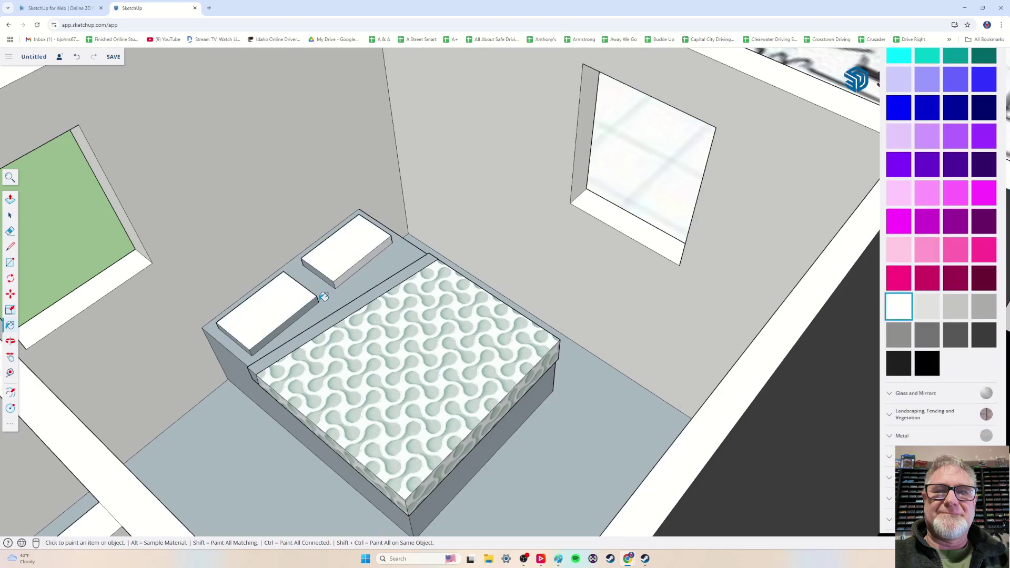
pyautogui.click(309, 304)
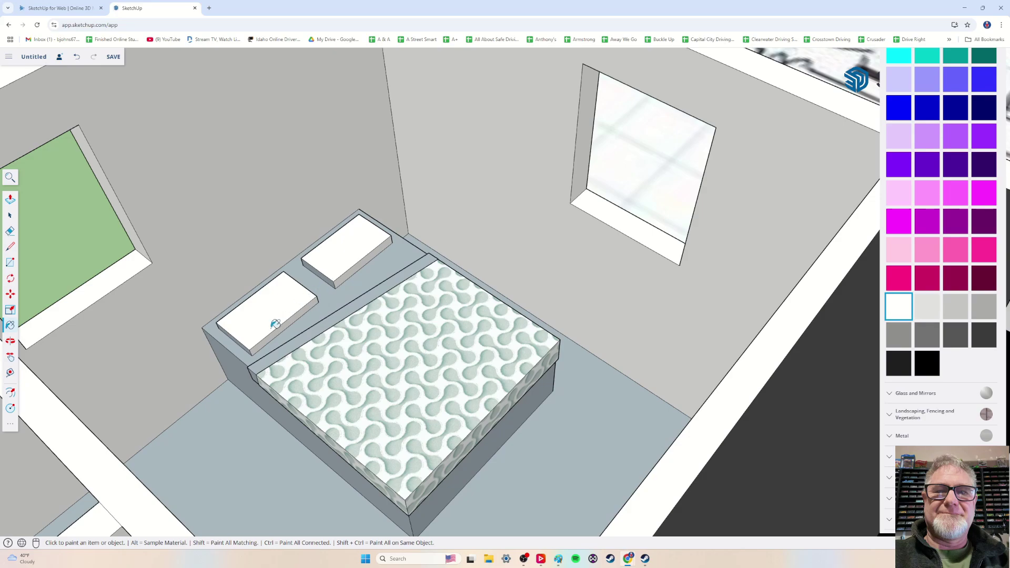
pyautogui.moveTo(266, 353); pyautogui.dragTo(389, 287, button='middle')
pyautogui.click(301, 332)
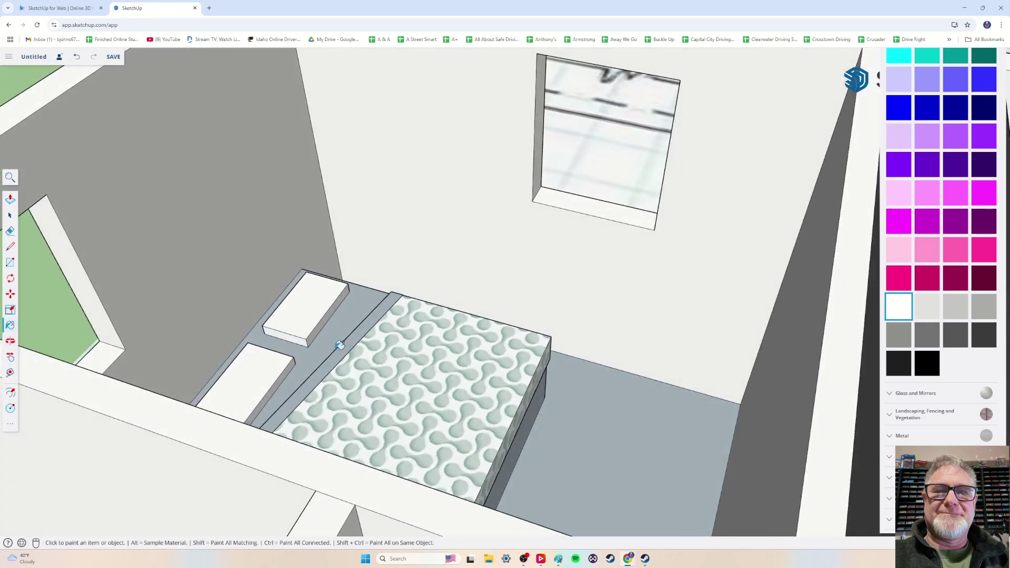
# Paint the blanket's folded band and its end face at the bed's side white with Color M00
pyautogui.moveTo(340, 345)
pyautogui.mouseDown(button='middle')
pyautogui.moveTo(271, 383)
pyautogui.moveTo(245, 372)
pyautogui.mouseUp(button='middle')
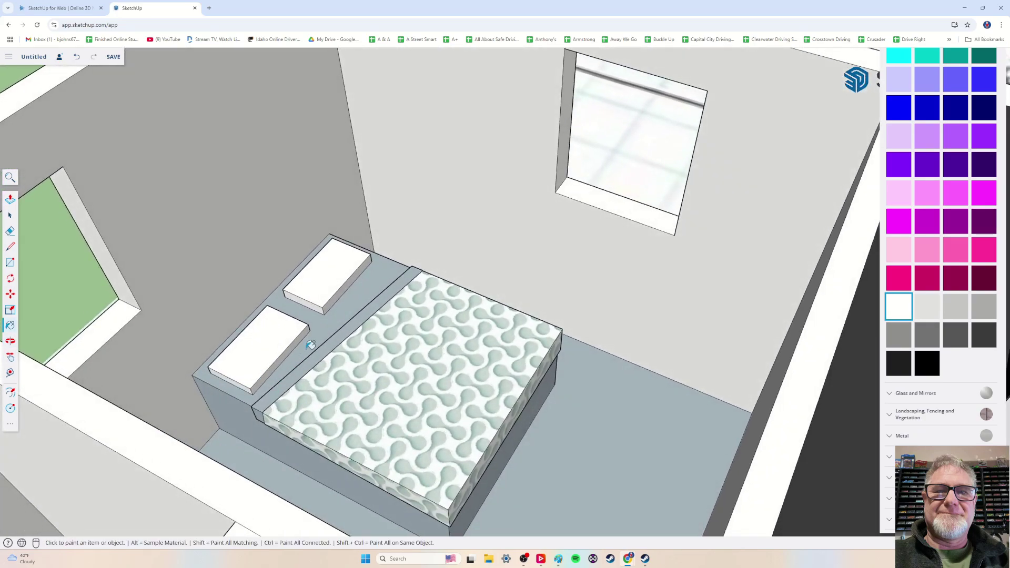
pyautogui.moveTo(311, 344)
pyautogui.mouseDown(button='middle')
pyautogui.moveTo(277, 354)
pyautogui.moveTo(319, 331)
pyautogui.moveTo(345, 331)
pyautogui.moveTo(362, 311)
pyautogui.mouseUp(button='middle')
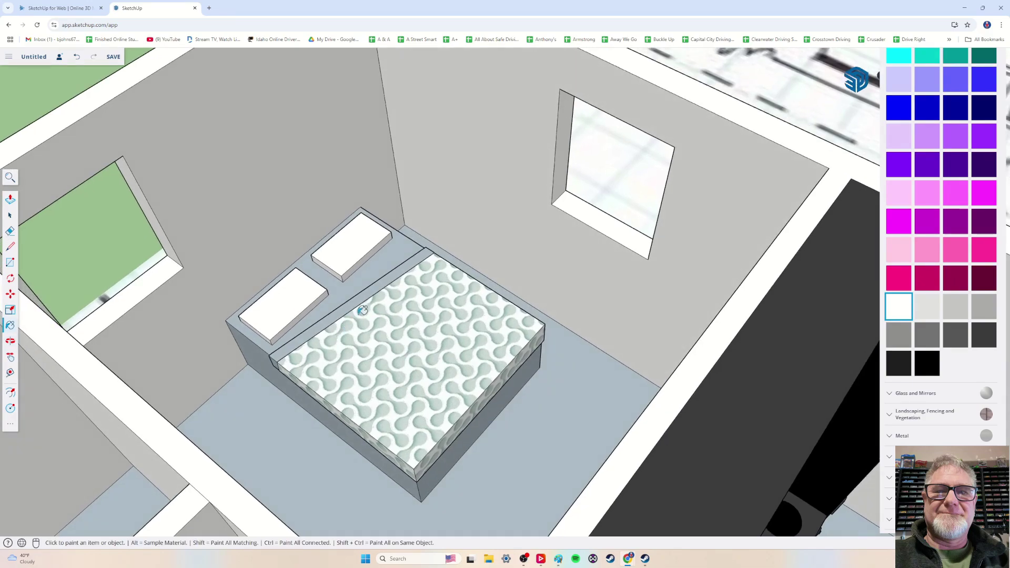
pyautogui.scroll(5, 274, 357)
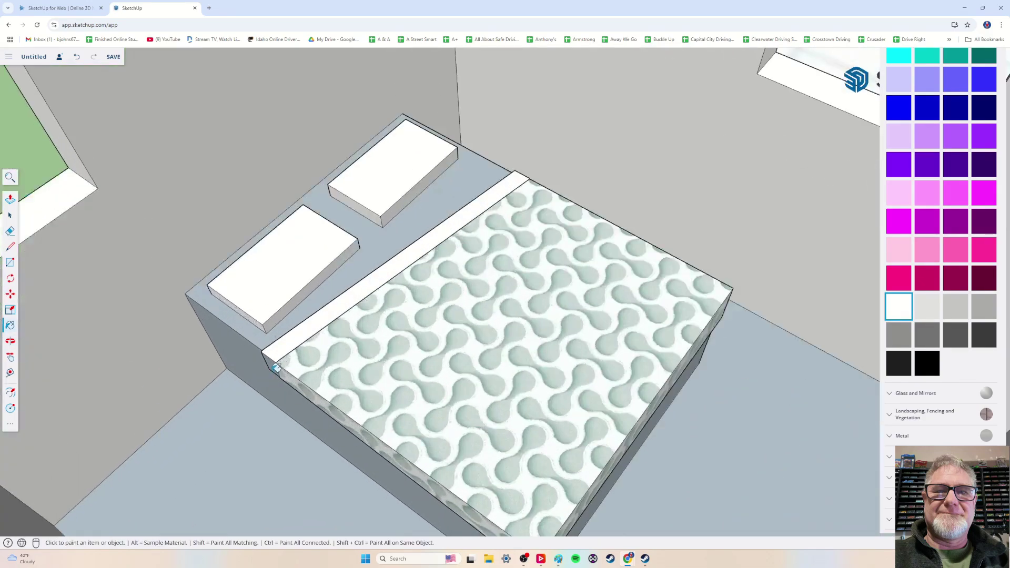
pyautogui.scroll(-3, 353, 351)
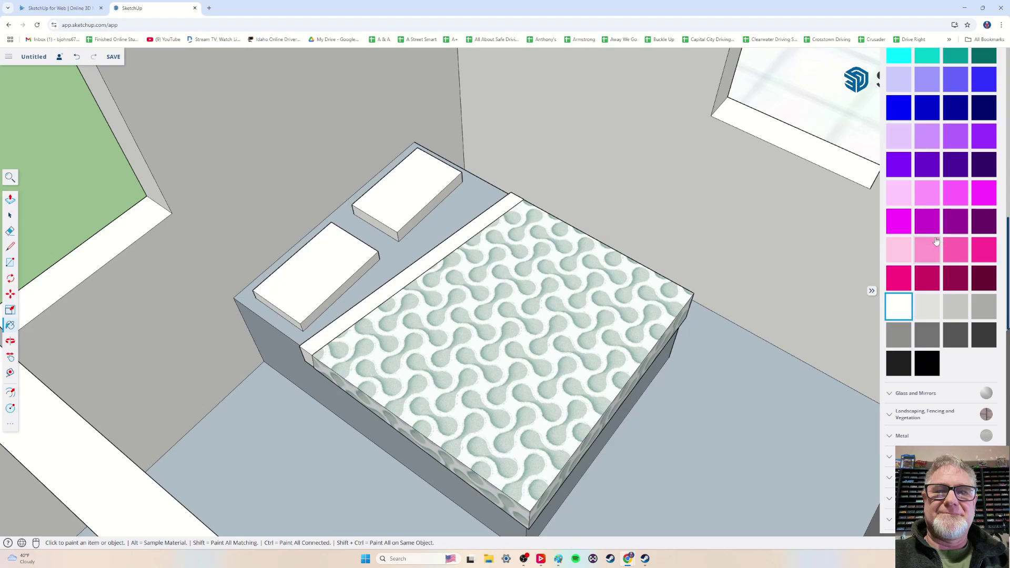
# Paint the exposed mattress surface around the pillows light pink with Color A01
pyautogui.scroll(-3, 935, 240)
pyautogui.scroll(3, 931, 231)
pyautogui.scroll(2, 926, 221)
pyautogui.scroll(-2, 913, 206)
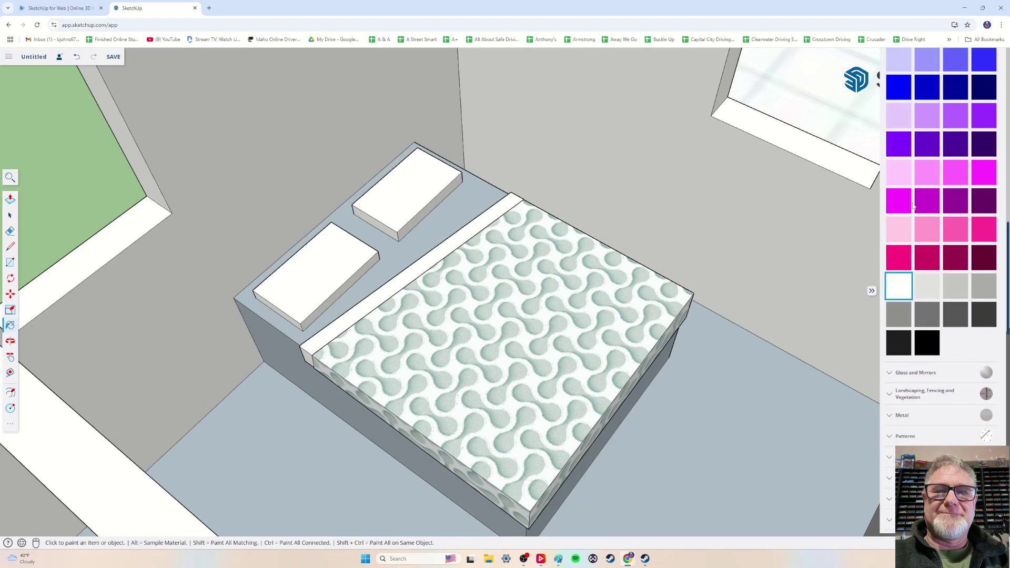
pyautogui.scroll(10, 913, 206)
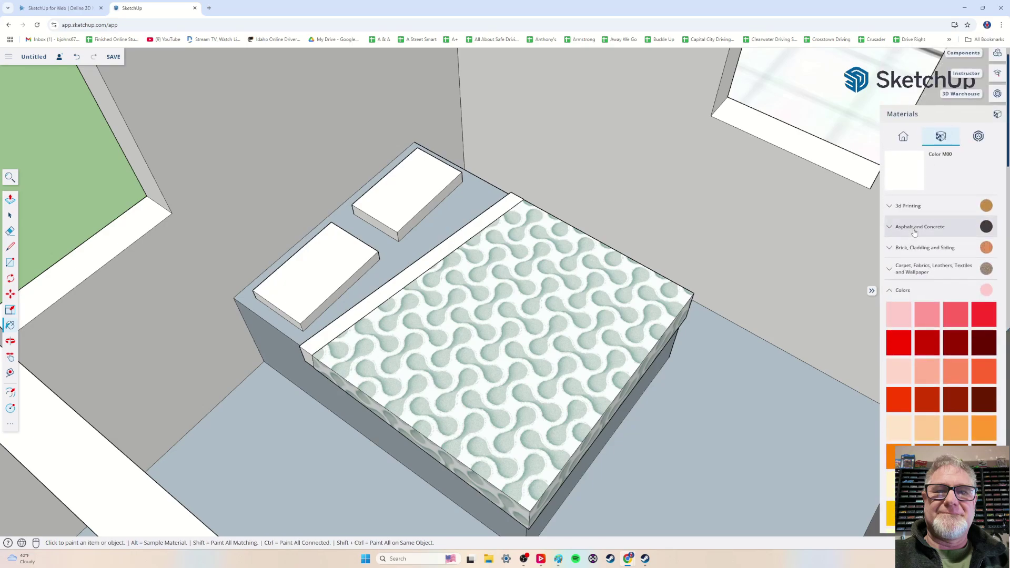
pyautogui.click(899, 318)
pyautogui.click(436, 225)
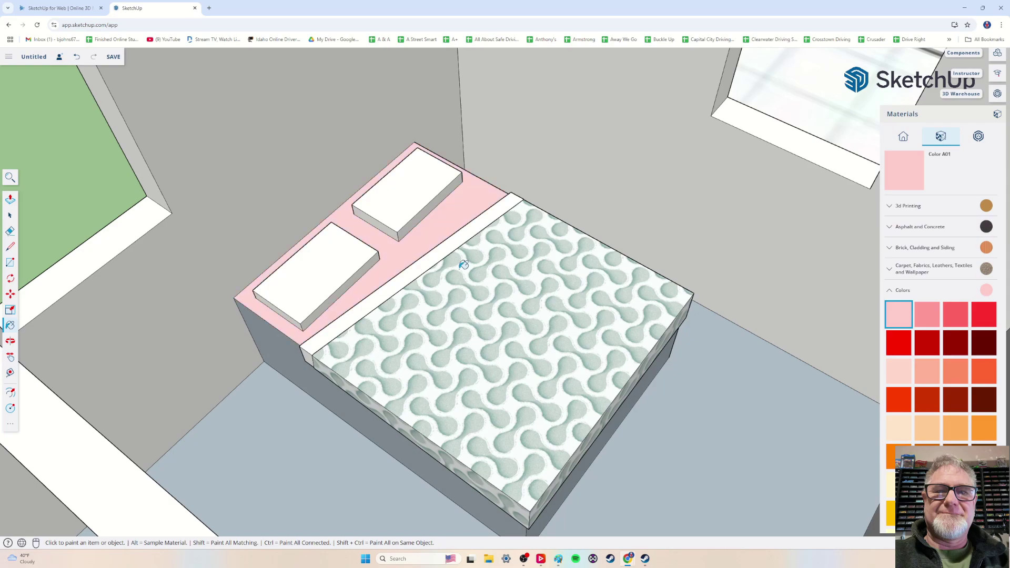
# Paint the exposed mattress surface around the pillows pale yellow
pyautogui.scroll(-5, 921, 362)
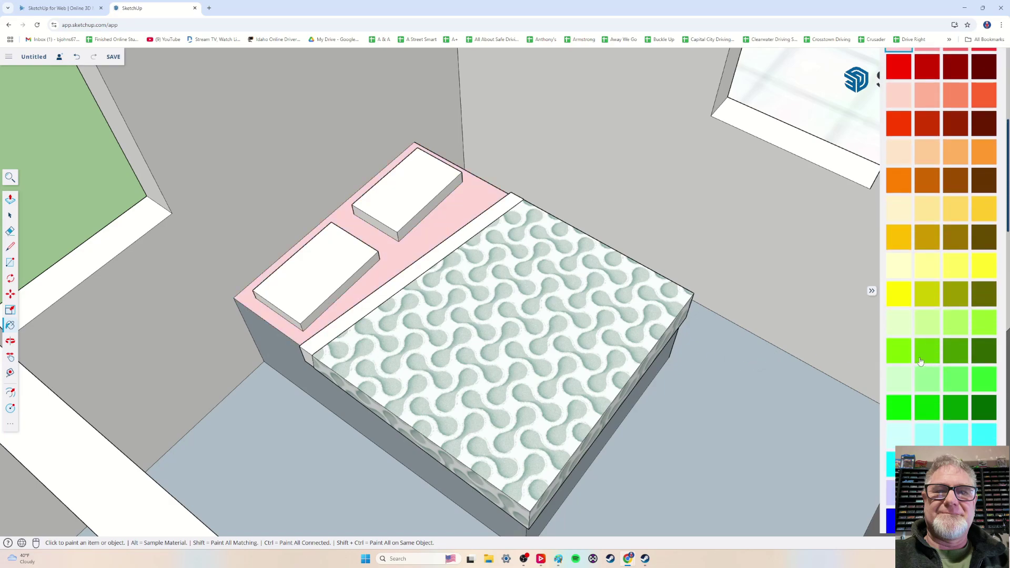
pyautogui.click(896, 278)
pyautogui.click(436, 226)
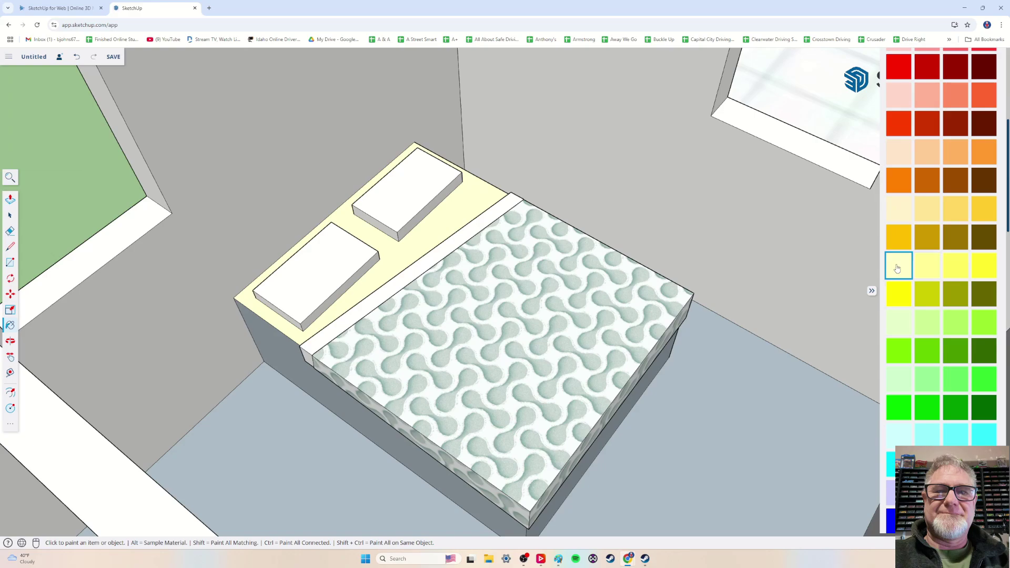
pyautogui.scroll(-6, 708, 379)
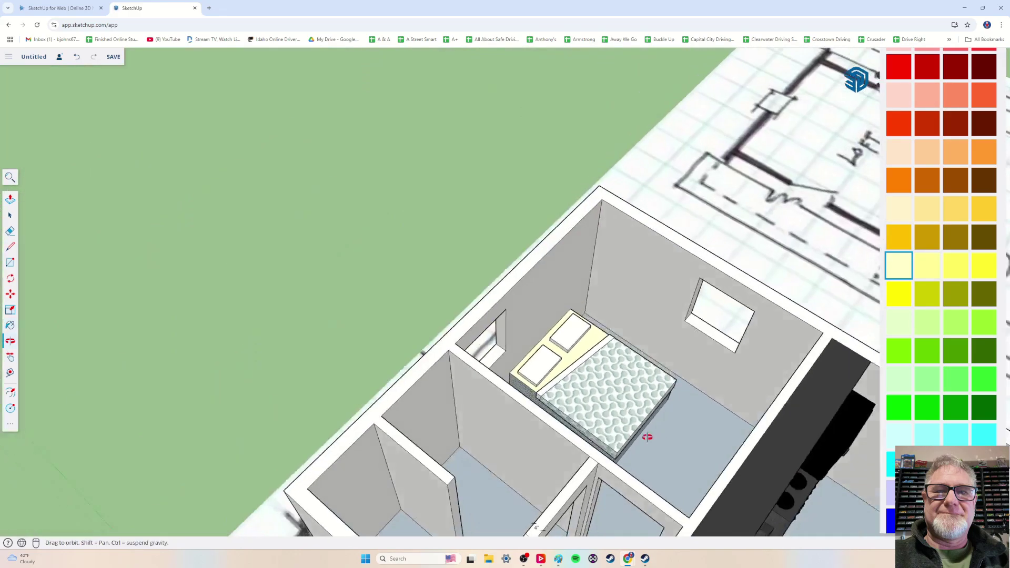
# Switch the model display to the default X-ray style so the floor plan image can be traced
pyautogui.moveTo(658, 446)
pyautogui.mouseDown(button='middle')
pyautogui.moveTo(592, 466)
pyautogui.moveTo(564, 402)
pyautogui.moveTo(555, 413)
pyautogui.moveTo(582, 496)
pyautogui.moveTo(569, 445)
pyautogui.moveTo(626, 450)
pyautogui.moveTo(575, 424)
pyautogui.moveTo(498, 444)
pyautogui.mouseUp(button='middle')
pyautogui.scroll(-3, 583, 470)
pyautogui.moveTo(560, 438); pyautogui.dragTo(469, 408, button='middle')
pyautogui.scroll(3, 458, 393)
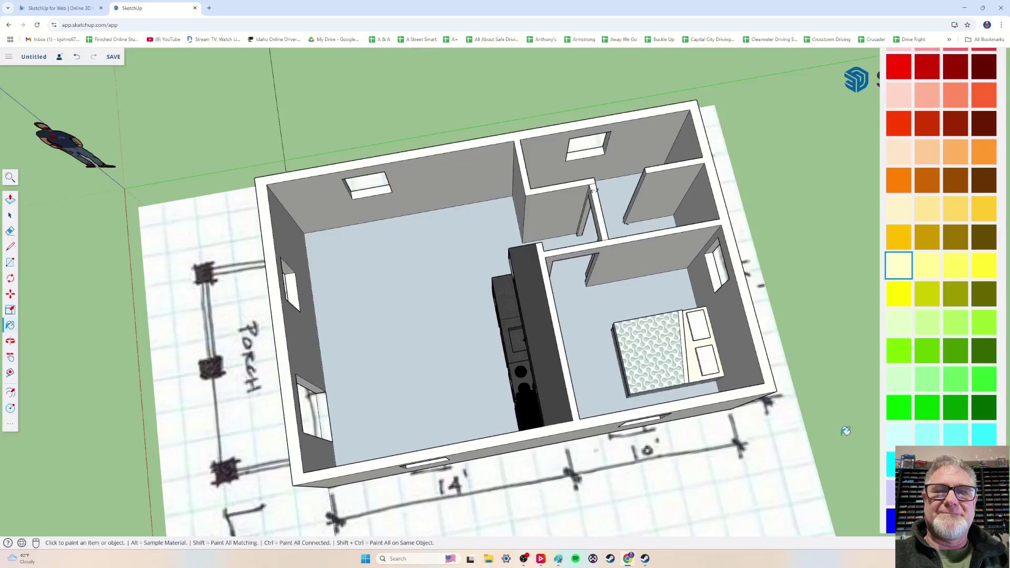
pyautogui.moveTo(914, 269)
pyautogui.click(872, 290)
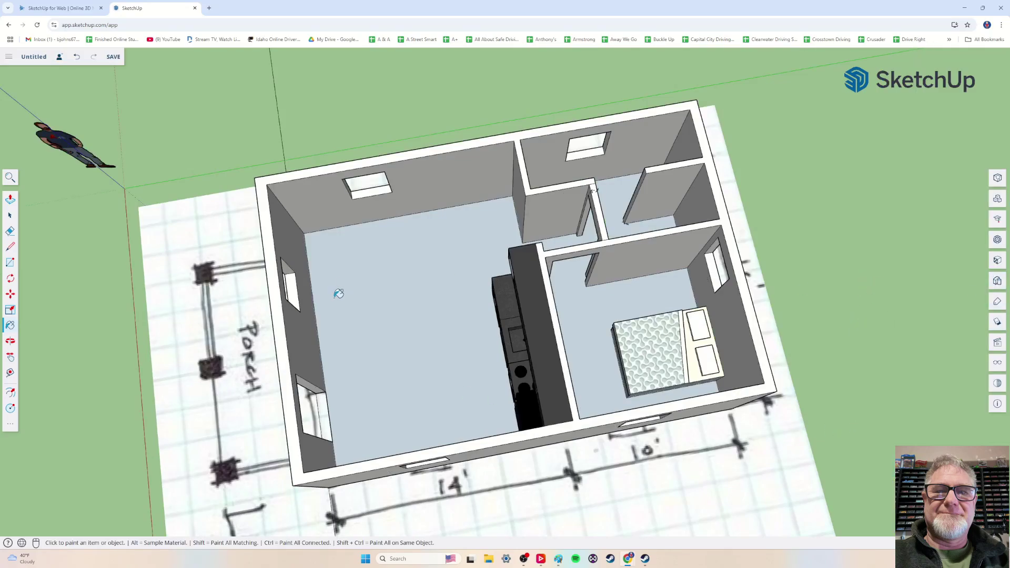
pyautogui.click(996, 282)
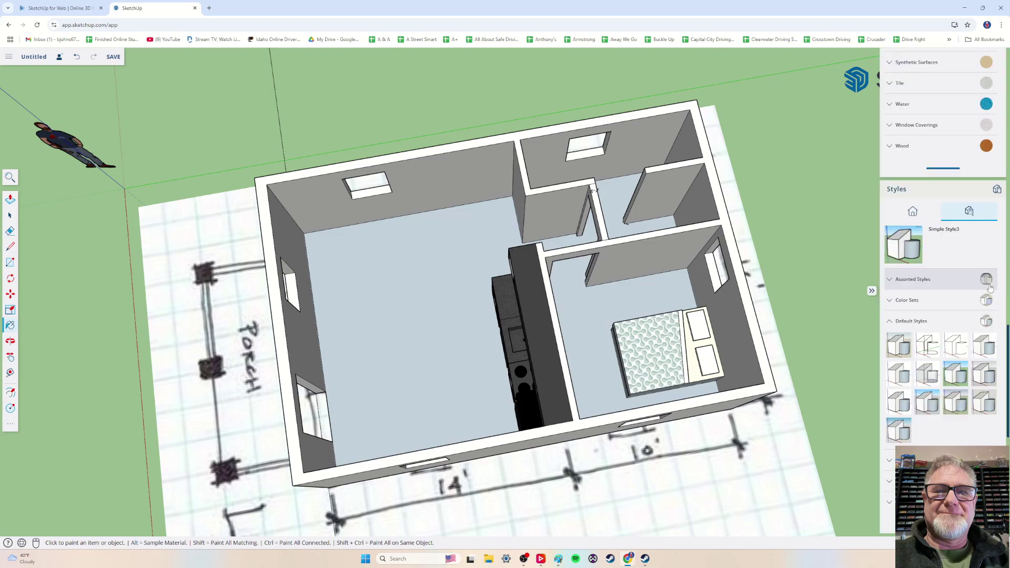
pyautogui.click(929, 376)
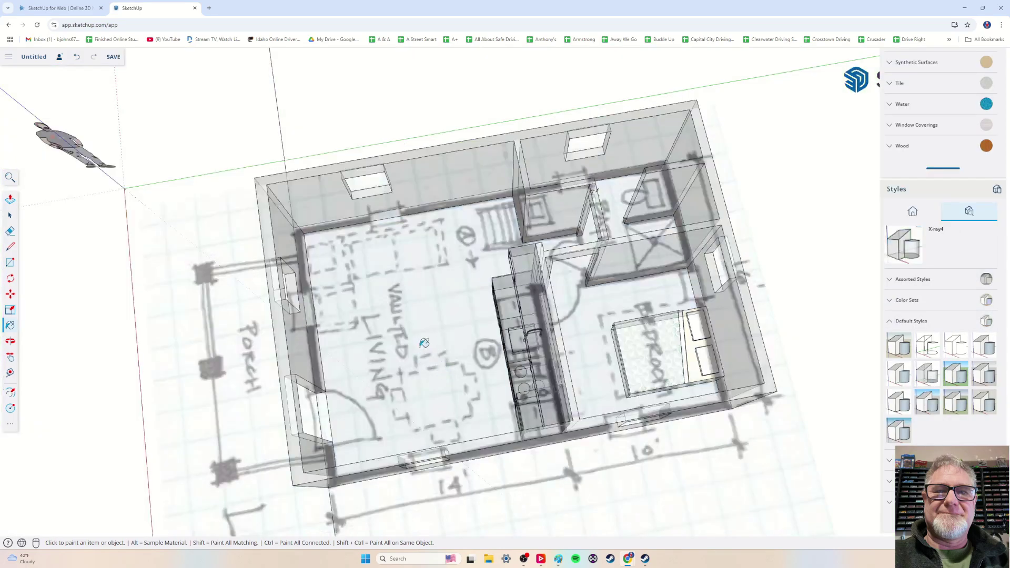
# Draw floor rectangles over the plan's dashed sofa, armchair and corner table outlines in the living room
pyautogui.scroll(5, 424, 343)
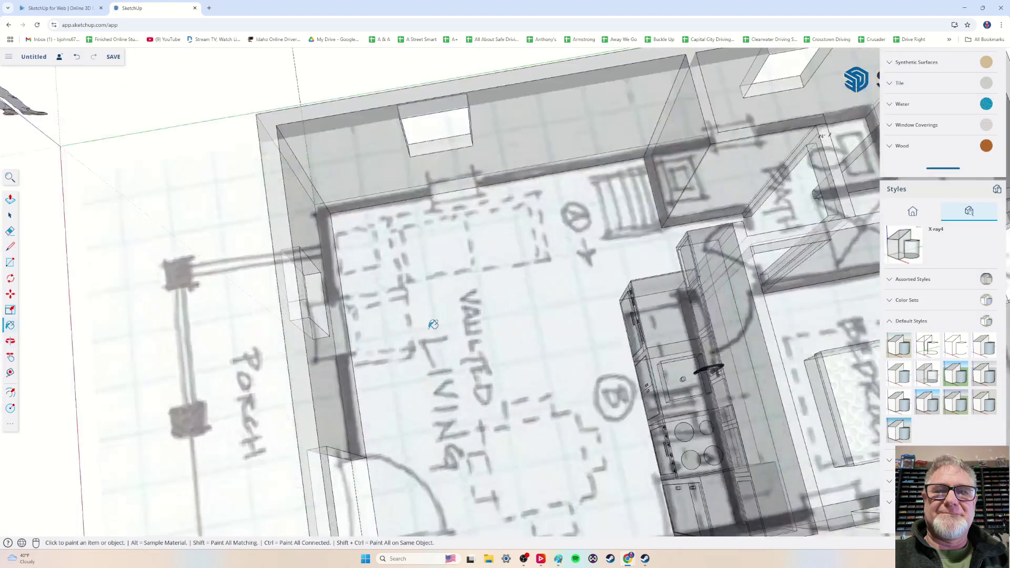
pyautogui.scroll(-3, 433, 326)
pyautogui.scroll(4, 432, 347)
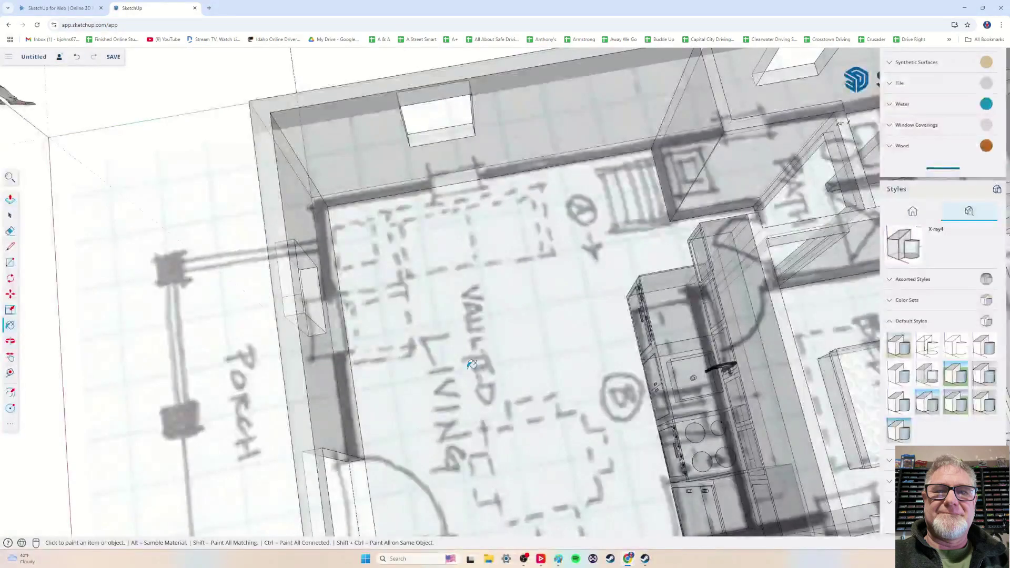
pyautogui.moveTo(472, 364); pyautogui.dragTo(422, 363, button='middle')
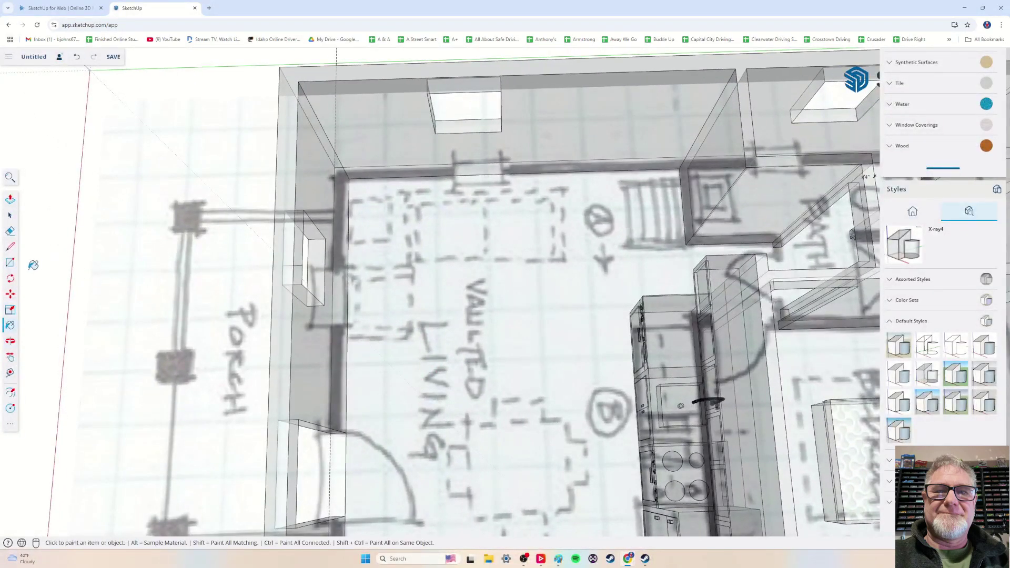
pyautogui.click(10, 263)
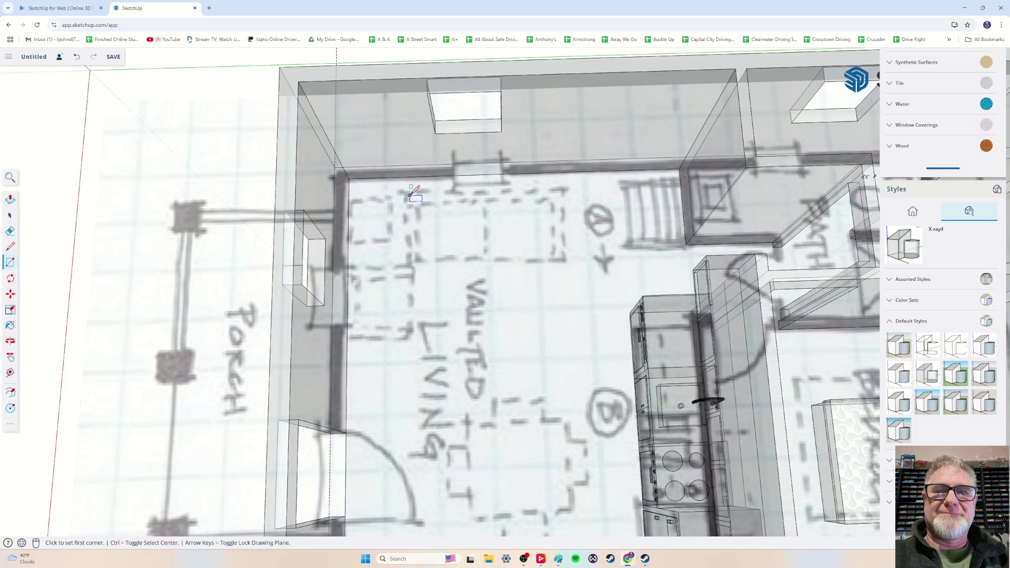
pyautogui.moveTo(409, 190); pyautogui.dragTo(561, 260)
pyautogui.click(415, 340)
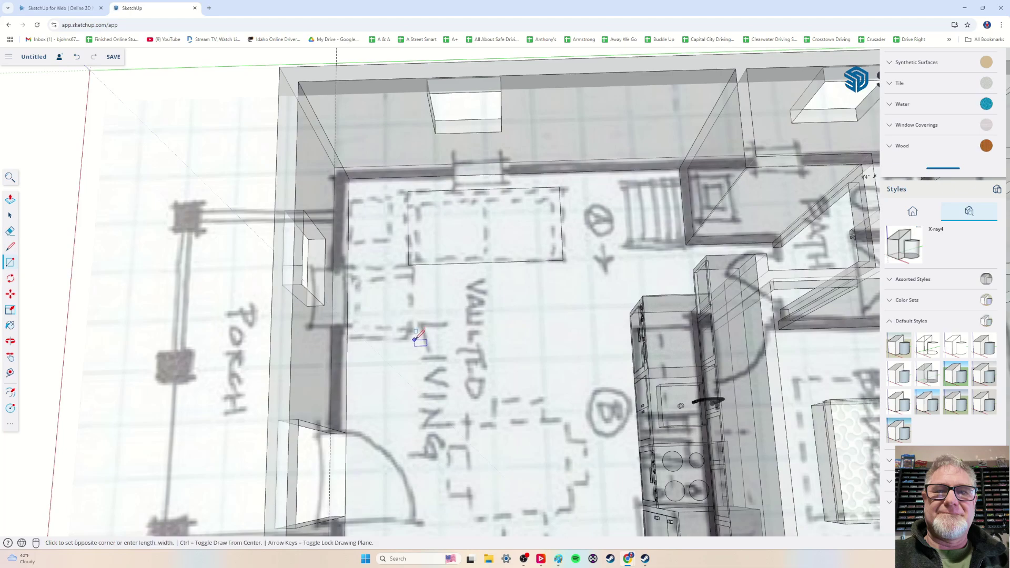
pyautogui.click(348, 269)
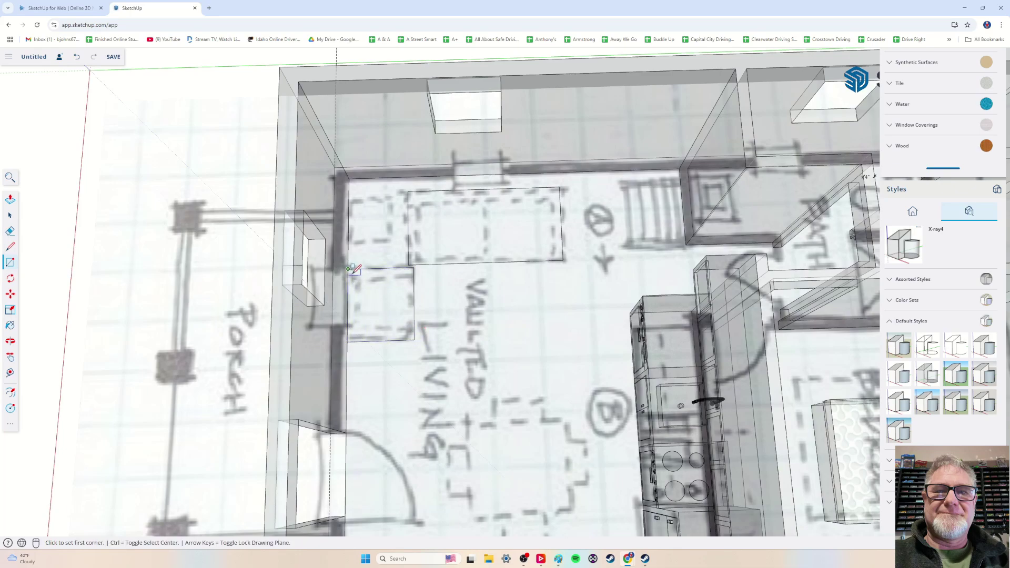
pyautogui.click(355, 199)
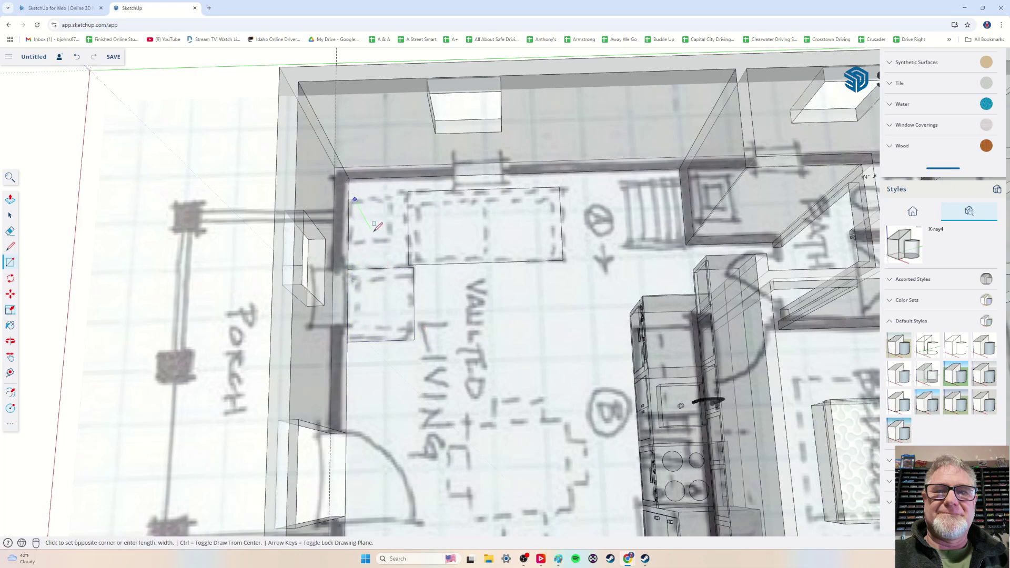
pyautogui.click(401, 257)
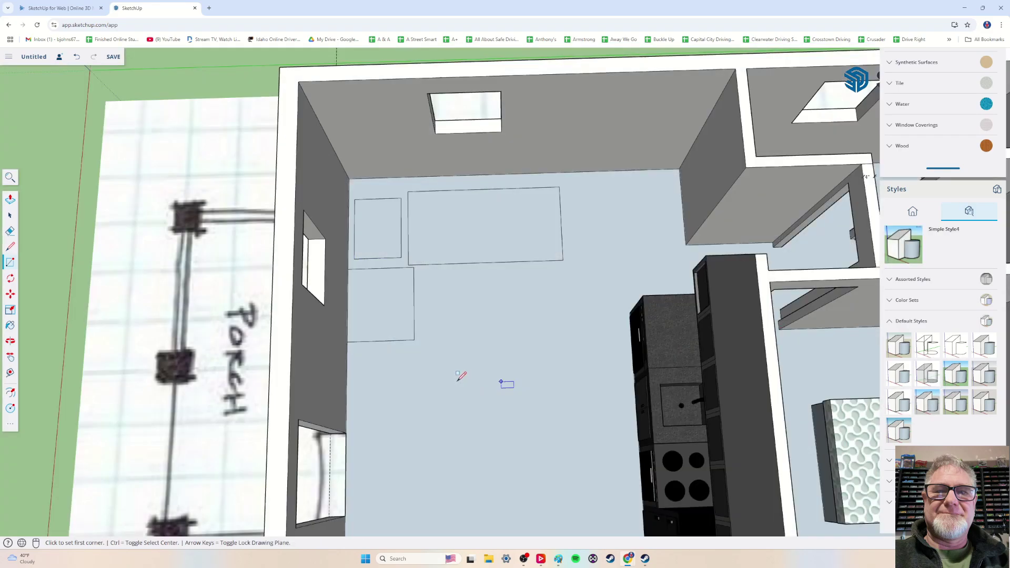
# Move the sofa rectangle's short edge nearest the corner table slightly away from the table, shortening the sofa
pyautogui.moveTo(470, 373); pyautogui.dragTo(469, 373, button='middle')
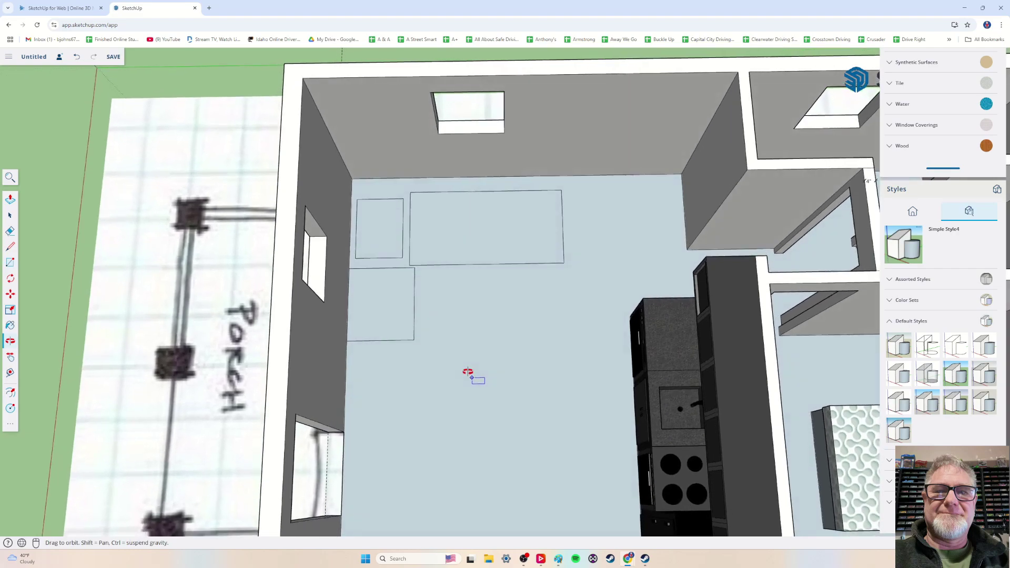
pyautogui.scroll(2, 460, 361)
pyautogui.scroll(-1, 465, 362)
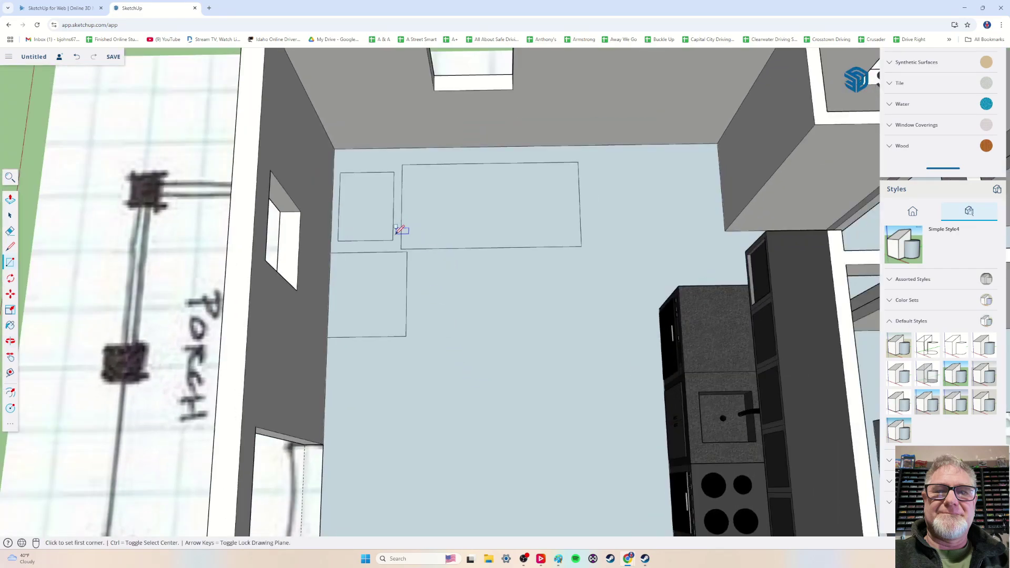
pyautogui.click(10, 295)
pyautogui.scroll(3, 376, 260)
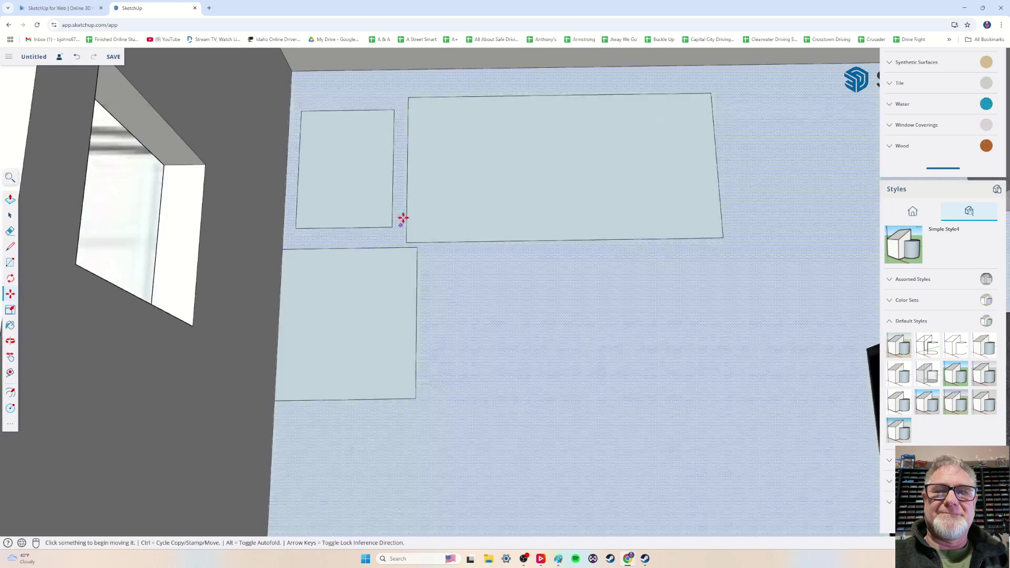
pyautogui.click(408, 188)
pyautogui.click(418, 189)
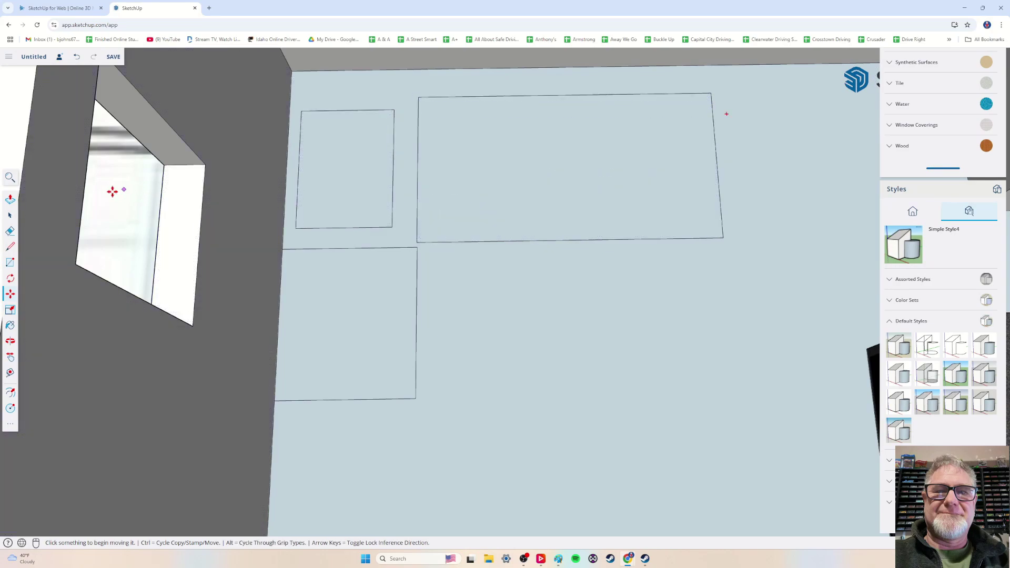
# Push/Pull the sofa, armchair and corner table rectangles up from the living room floor into low blocks
pyautogui.press('p')
pyautogui.scroll(-3, 495, 330)
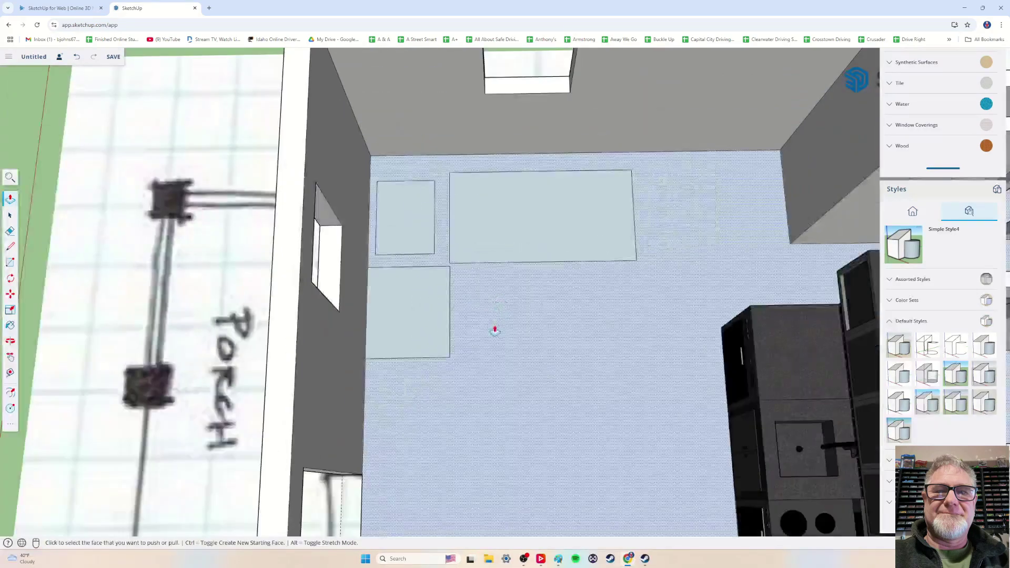
pyautogui.click(507, 232)
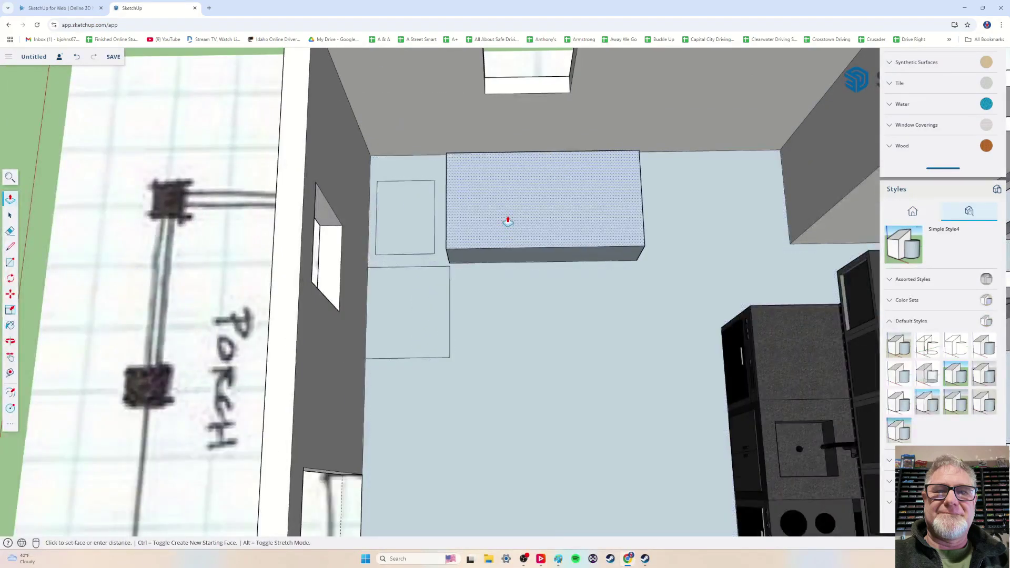
pyautogui.click(422, 296)
pyautogui.moveTo(552, 354); pyautogui.dragTo(523, 250, button='middle')
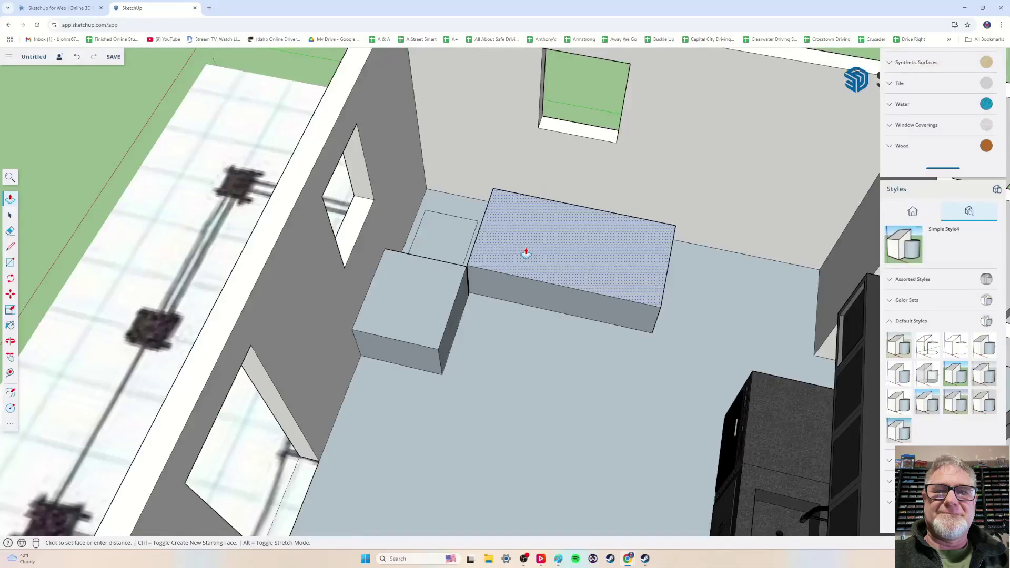
pyautogui.click(526, 247)
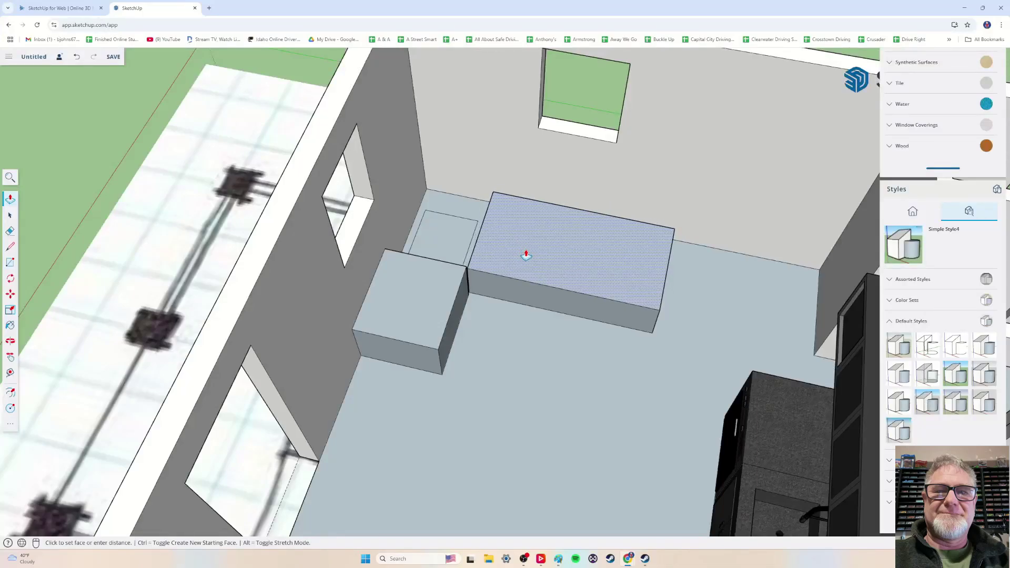
pyautogui.click(421, 302)
pyautogui.click(449, 246)
pyautogui.click(451, 224)
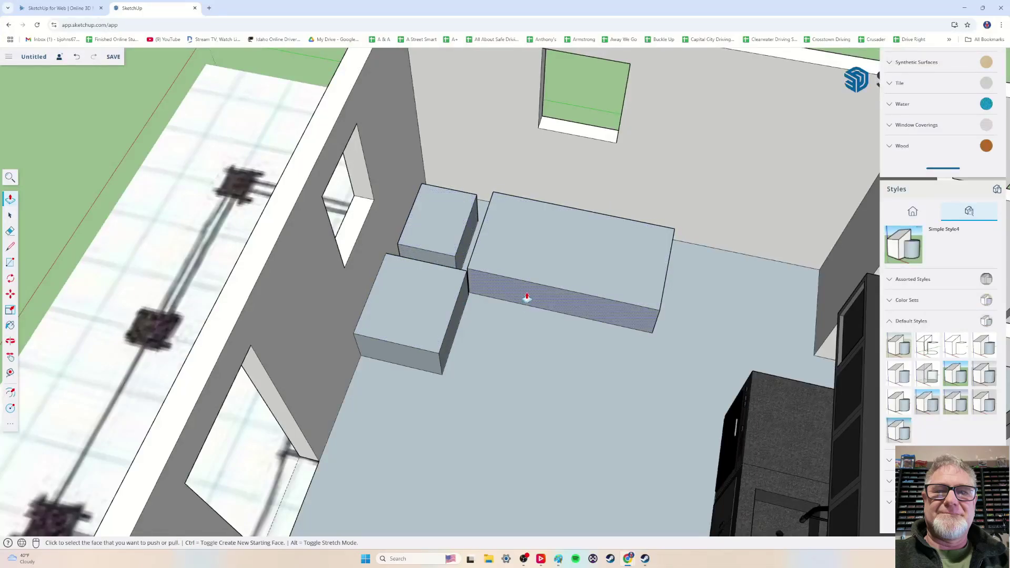
# Draw a three-sided seat outline on the sofa block's upper face, leaving bands for both arms and the back
pyautogui.moveTo(505, 329)
pyautogui.mouseDown(button='middle')
pyautogui.moveTo(521, 392)
pyautogui.moveTo(517, 339)
pyautogui.mouseUp(button='middle')
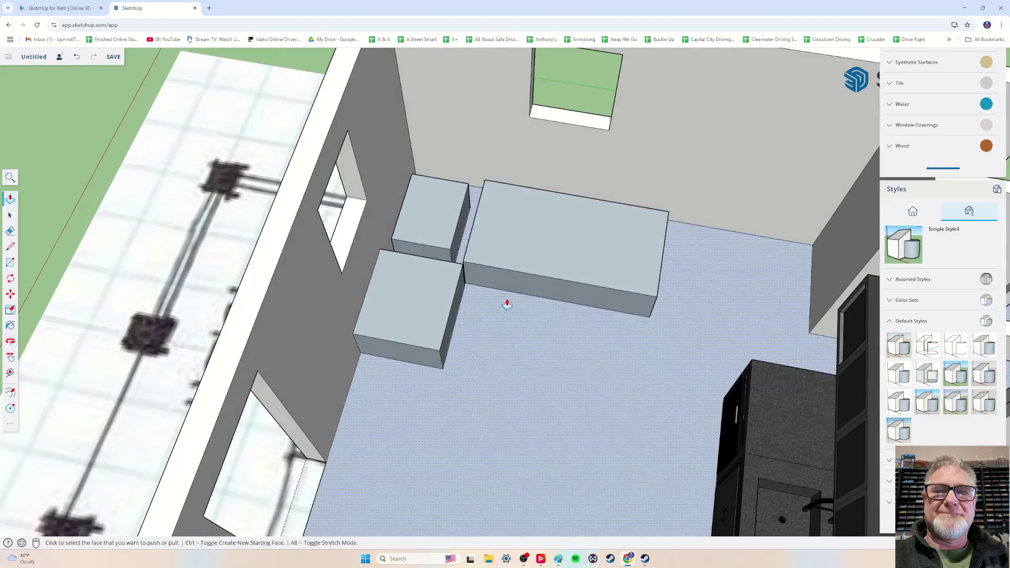
pyautogui.click(11, 248)
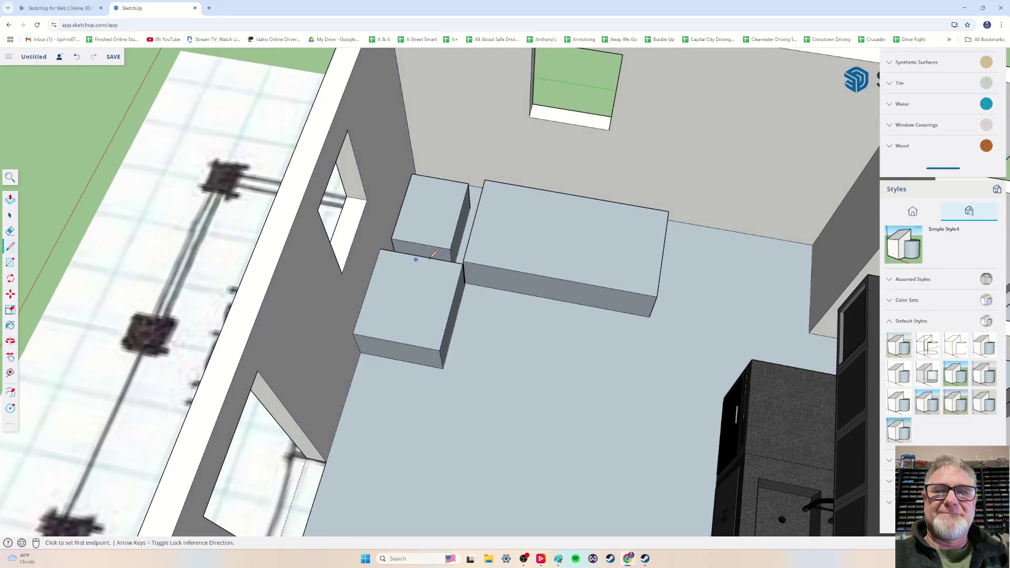
pyautogui.click(484, 265)
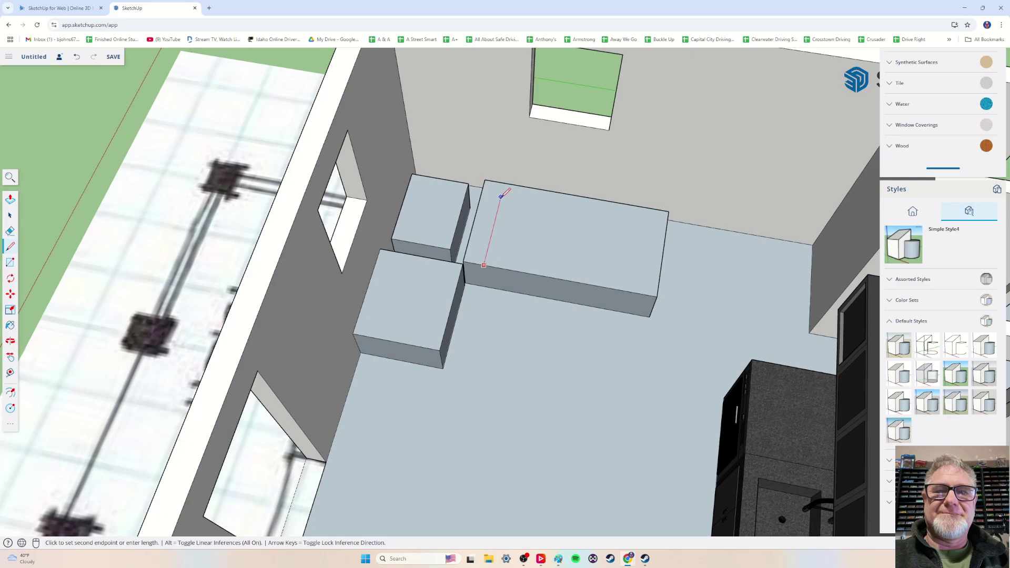
pyautogui.click(499, 203)
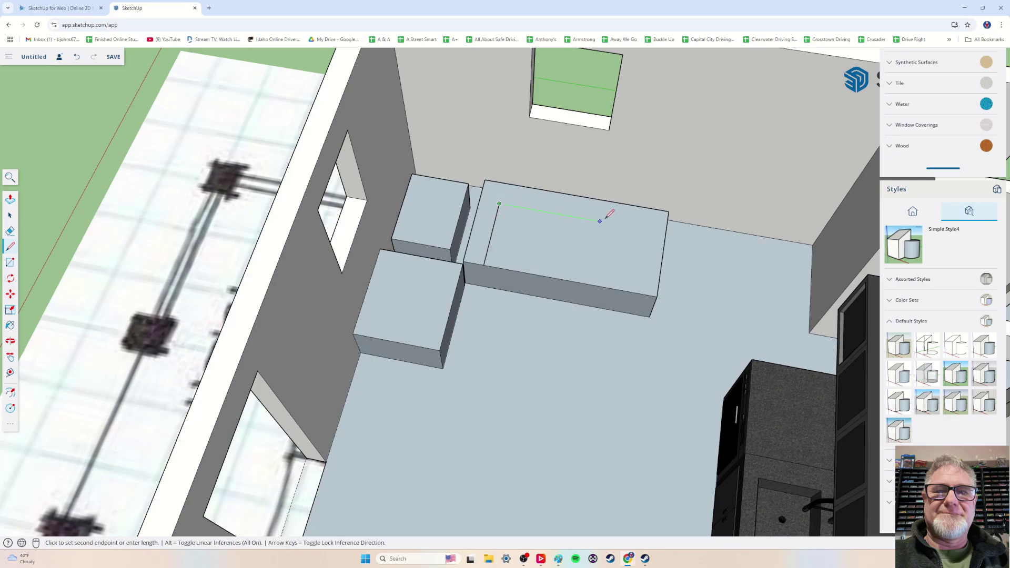
pyautogui.click(647, 229)
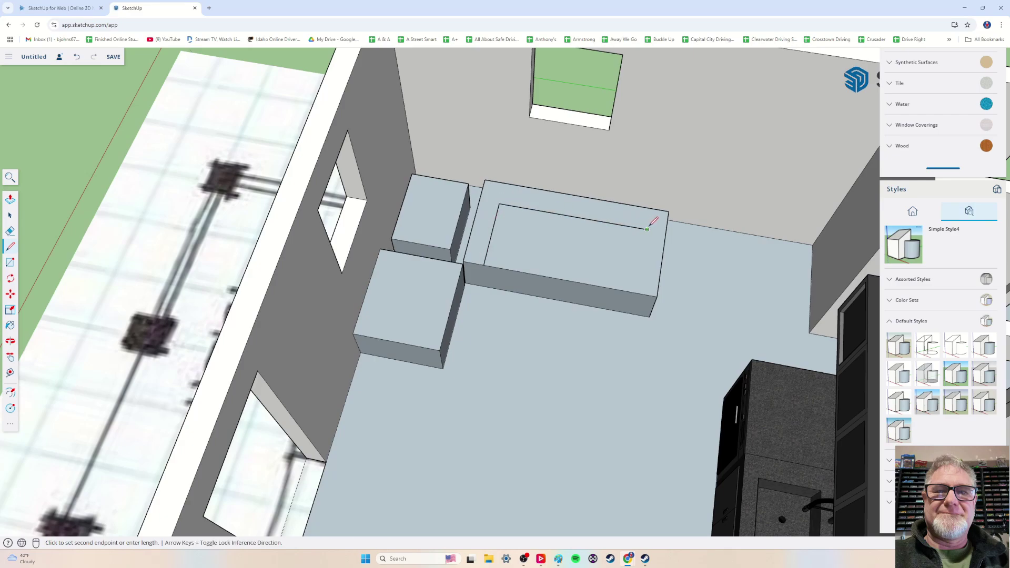
pyautogui.click(638, 288)
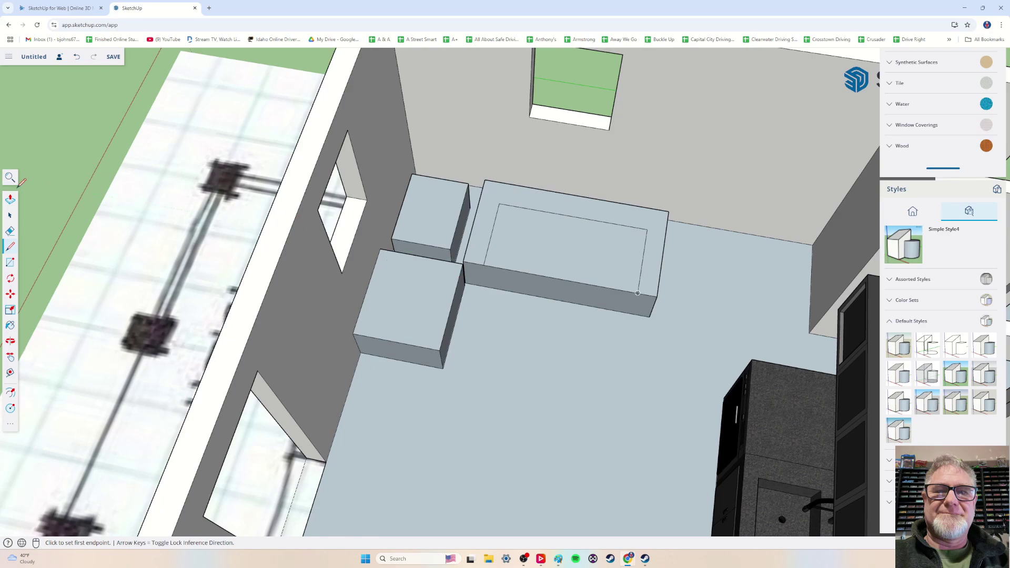
# Push the outlined seat area of the sofa down partway, leaving the arms and back raised
pyautogui.click(11, 214)
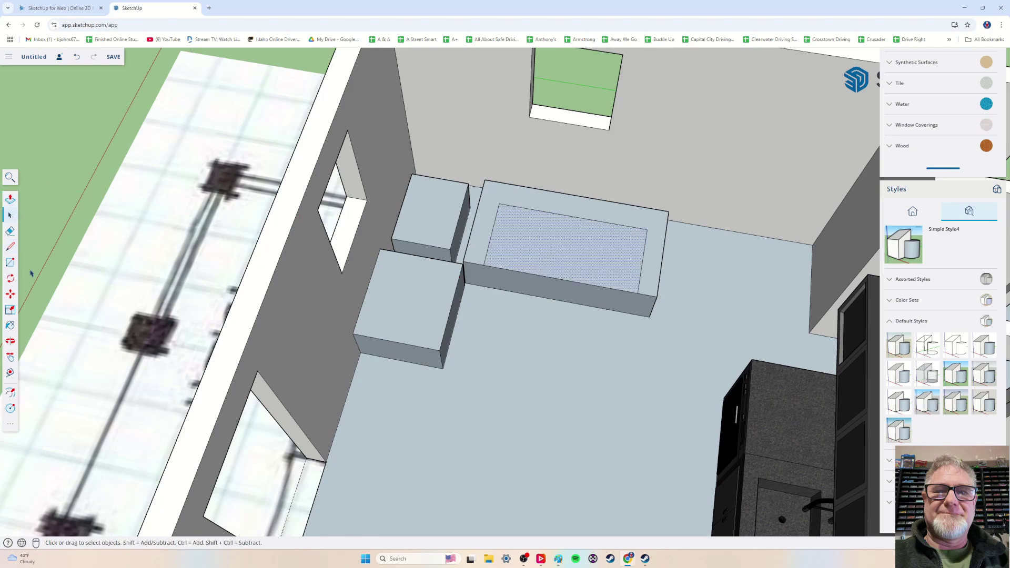
pyautogui.click(11, 199)
pyautogui.click(540, 258)
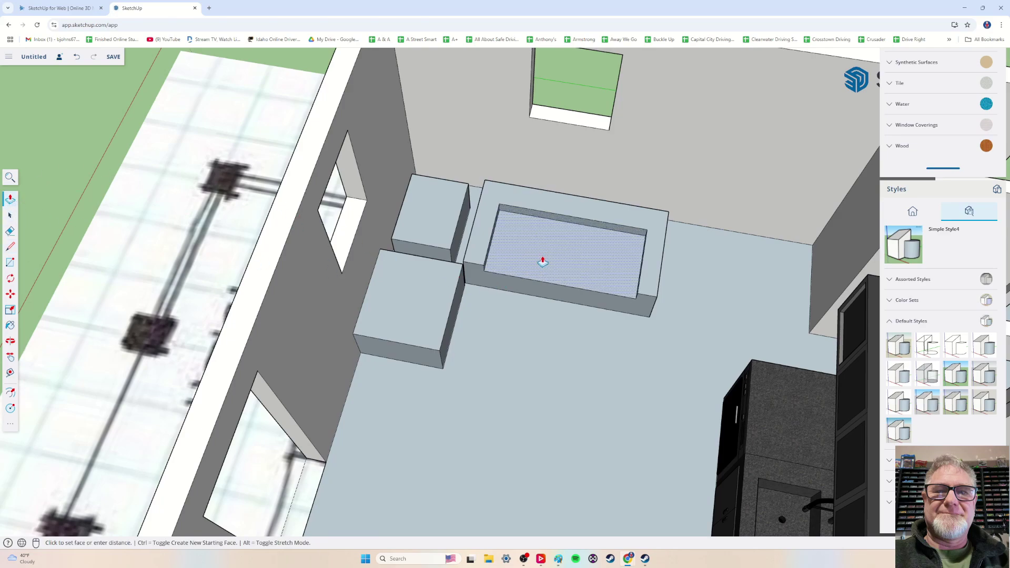
pyautogui.click(541, 264)
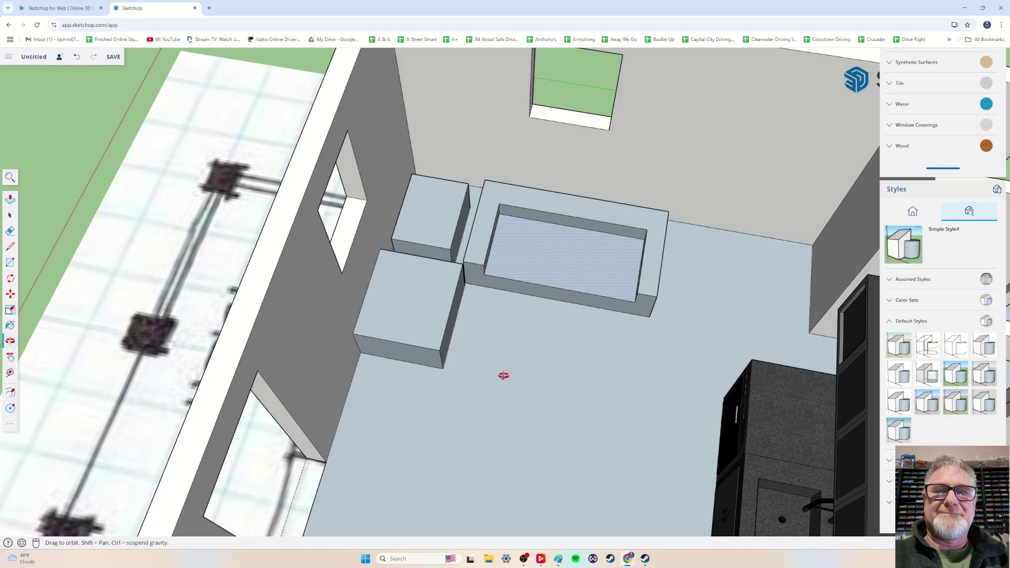
# Draw a three-sided seat outline on the armchair block's upper face, open toward its front edge
pyautogui.moveTo(505, 377); pyautogui.dragTo(374, 359, button='middle')
pyautogui.click(11, 246)
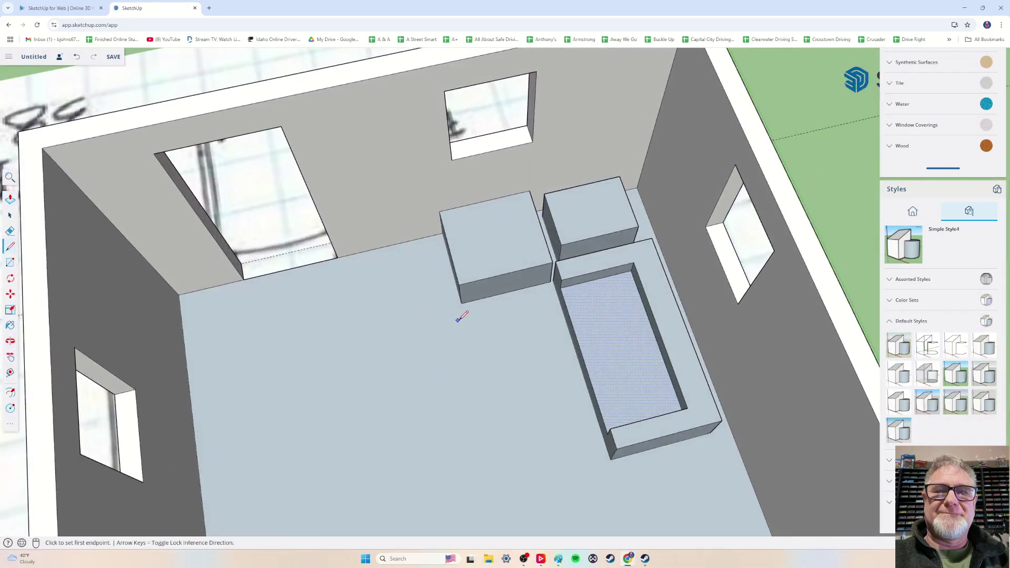
pyautogui.click(476, 280)
pyautogui.click(462, 231)
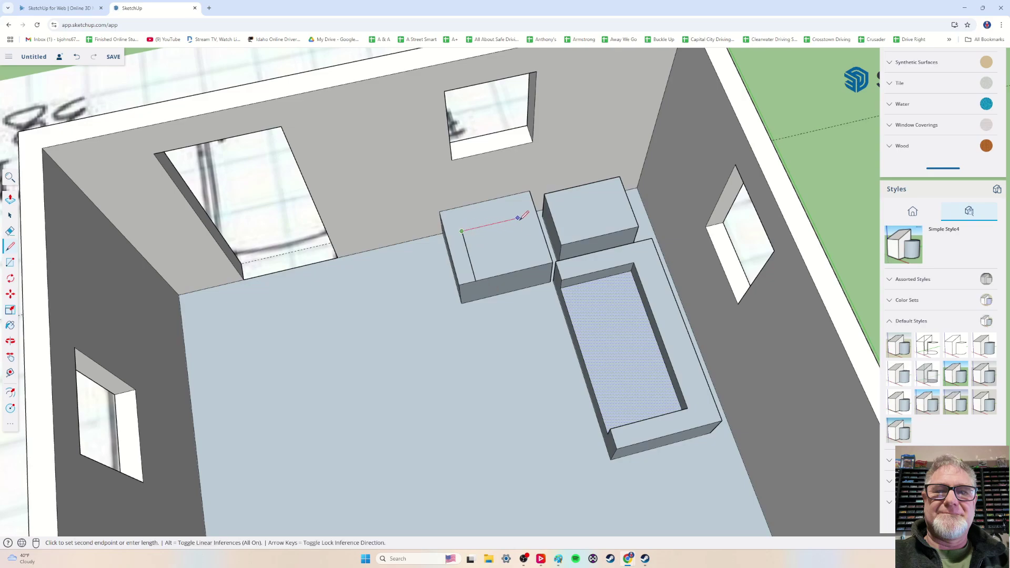
pyautogui.click(536, 265)
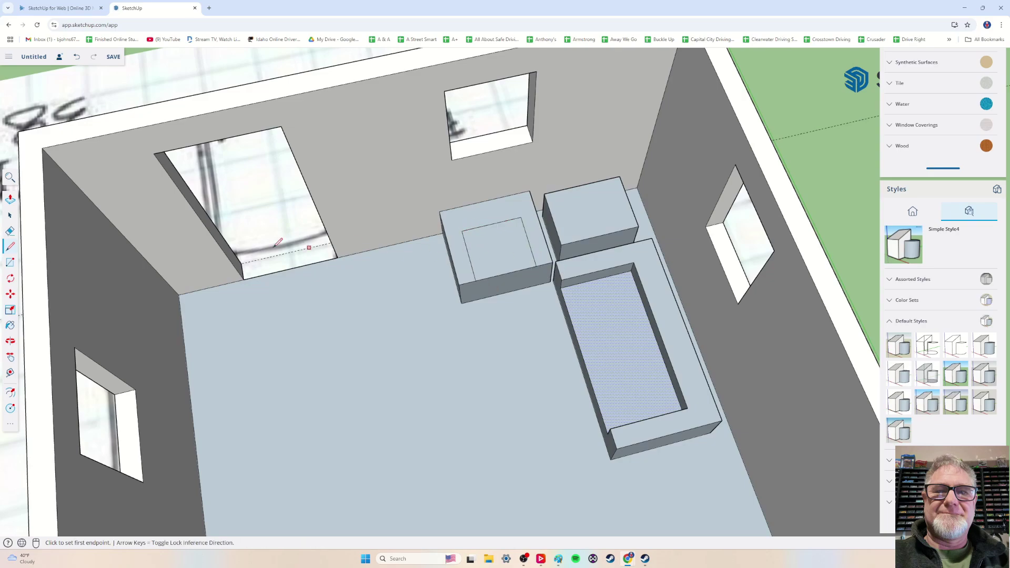
# Push the outlined seat area of the armchair down partway, leaving its arms and back raised
pyautogui.click(10, 216)
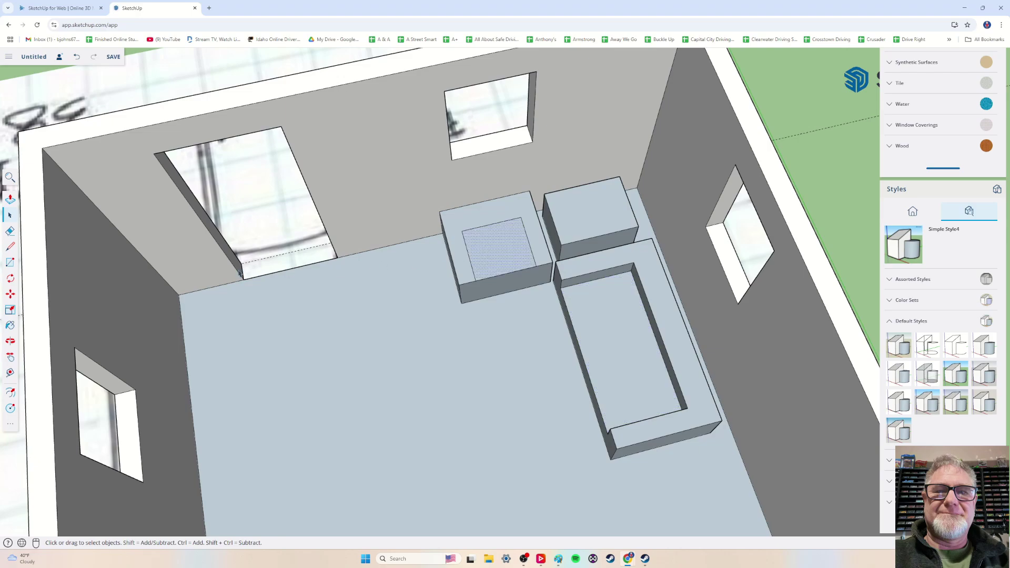
pyautogui.click(10, 202)
pyautogui.moveTo(504, 258); pyautogui.dragTo(500, 263)
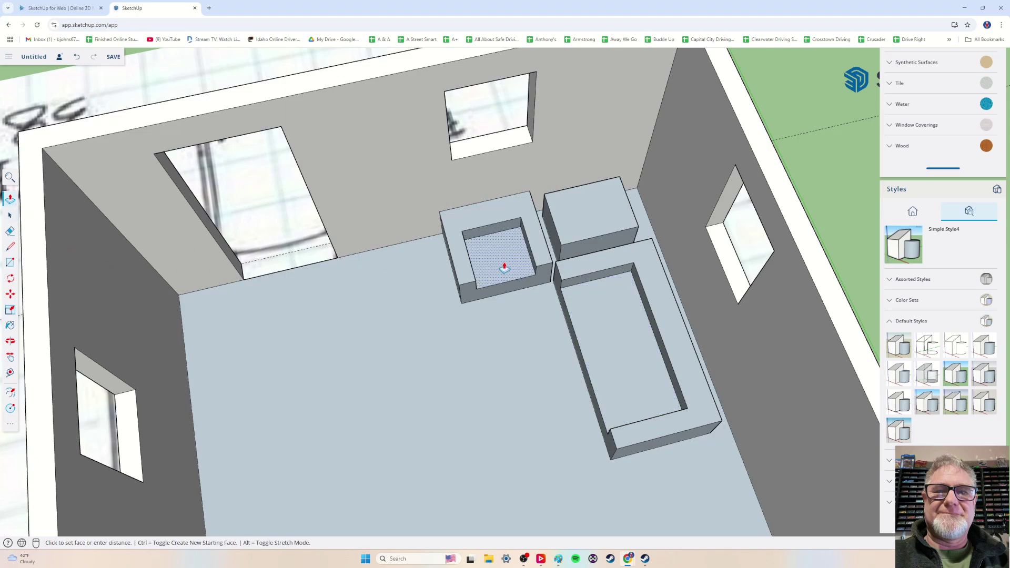
# Examine the living room furniture, kitchen and bedroom from several angles
pyautogui.moveTo(482, 417); pyautogui.dragTo(539, 426, button='middle')
pyautogui.moveTo(491, 401); pyautogui.dragTo(493, 404, button='middle')
pyautogui.scroll(-3, 530, 398)
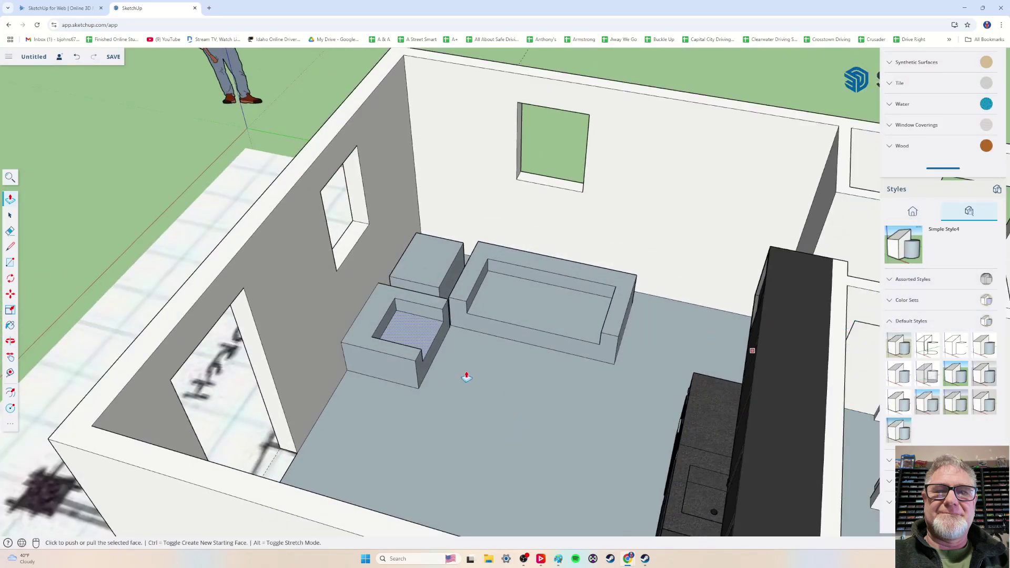
pyautogui.scroll(-5, 371, 374)
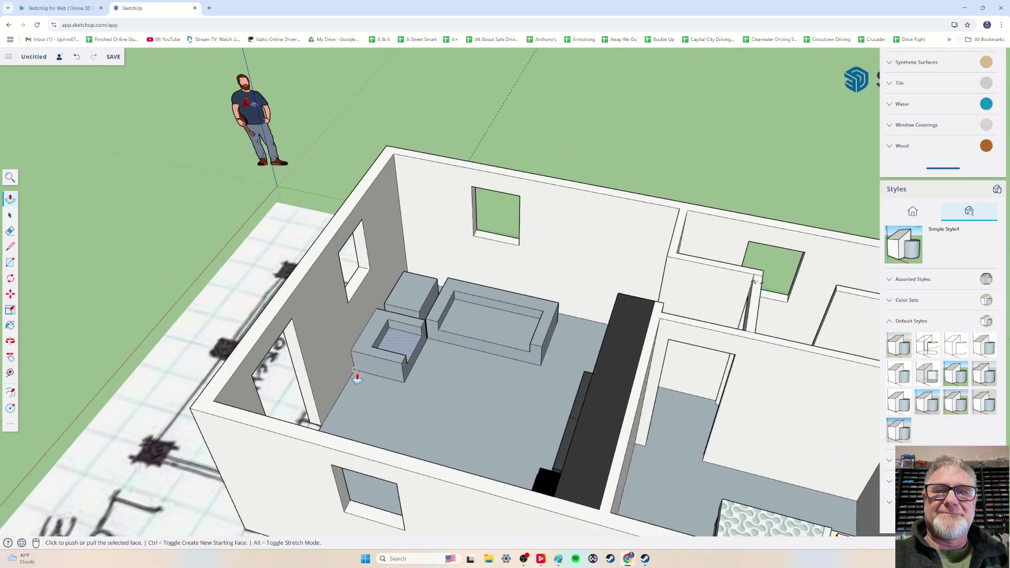
pyautogui.moveTo(354, 377); pyautogui.dragTo(460, 406, button='middle')
pyautogui.scroll(3, 574, 420)
pyautogui.scroll(-3, 574, 420)
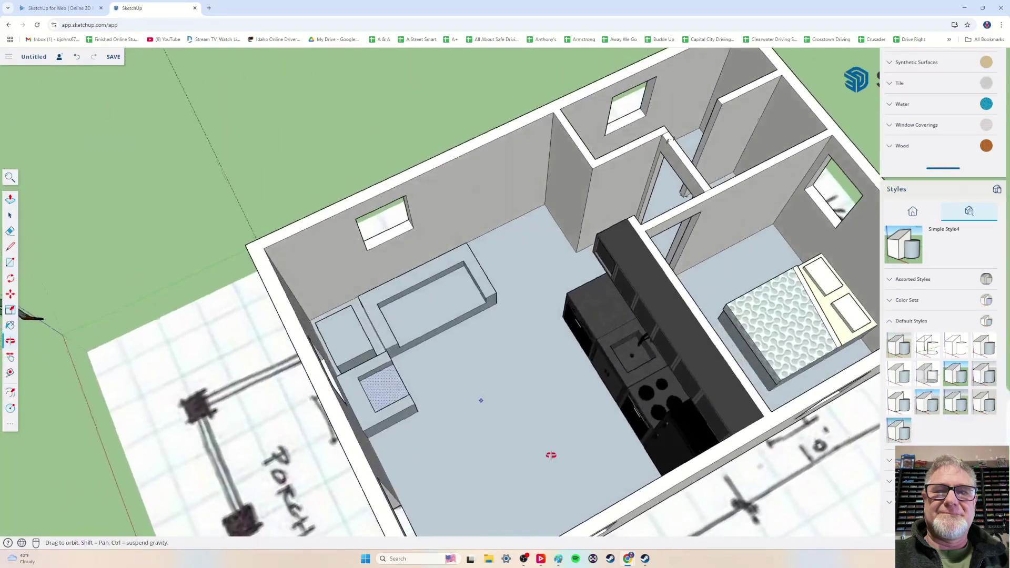
pyautogui.moveTo(548, 450); pyautogui.dragTo(436, 368, button='middle')
pyautogui.scroll(3, 643, 353)
pyautogui.scroll(-3, 644, 353)
pyautogui.scroll(3, 422, 389)
pyautogui.press('p')
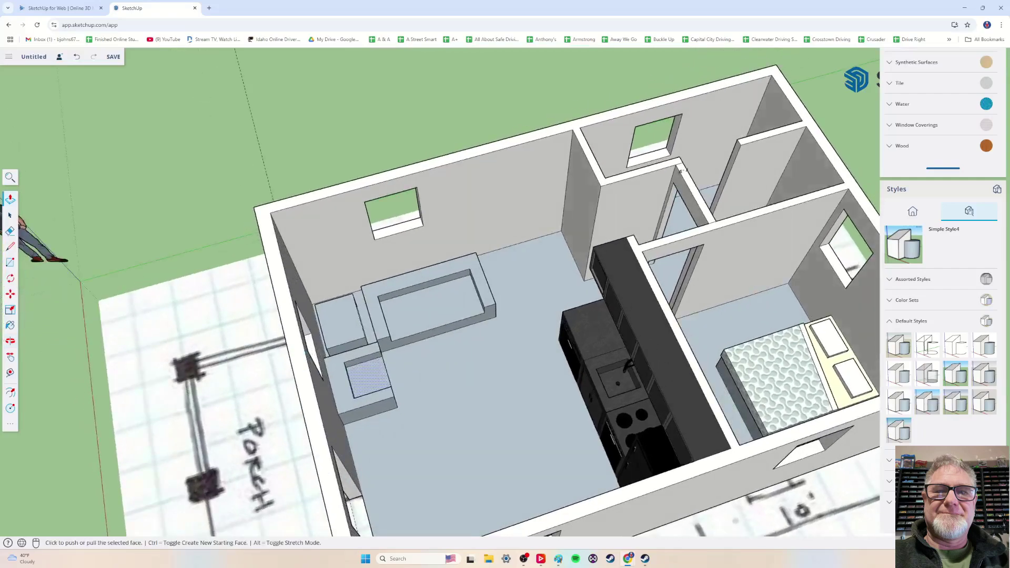
# Remove the house's floor face temporarily to inspect the plan drawing underneath, and restore the floor
pyautogui.click(9, 217)
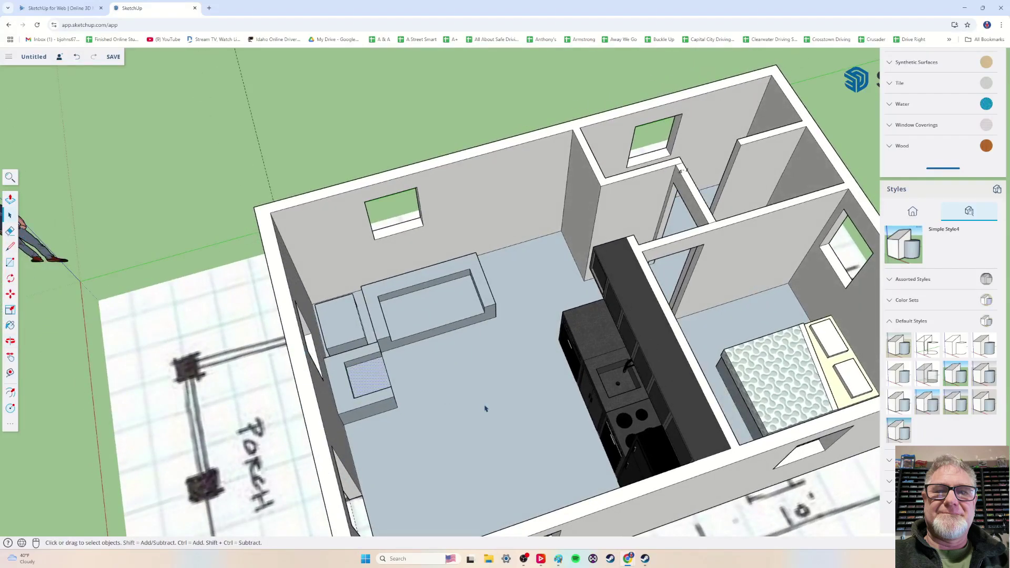
pyautogui.press('Delete')
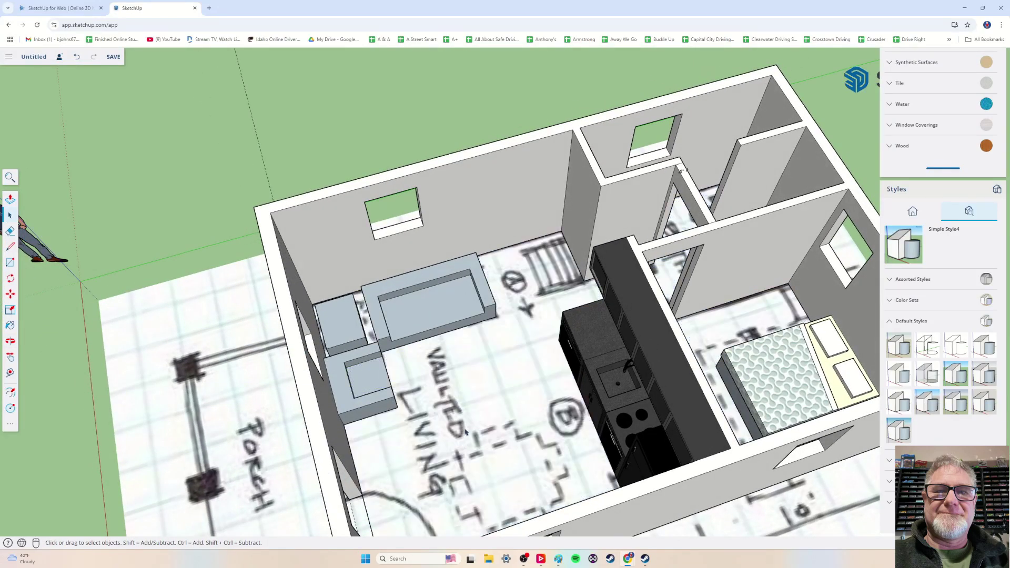
pyautogui.moveTo(464, 432); pyautogui.dragTo(427, 421, button='middle')
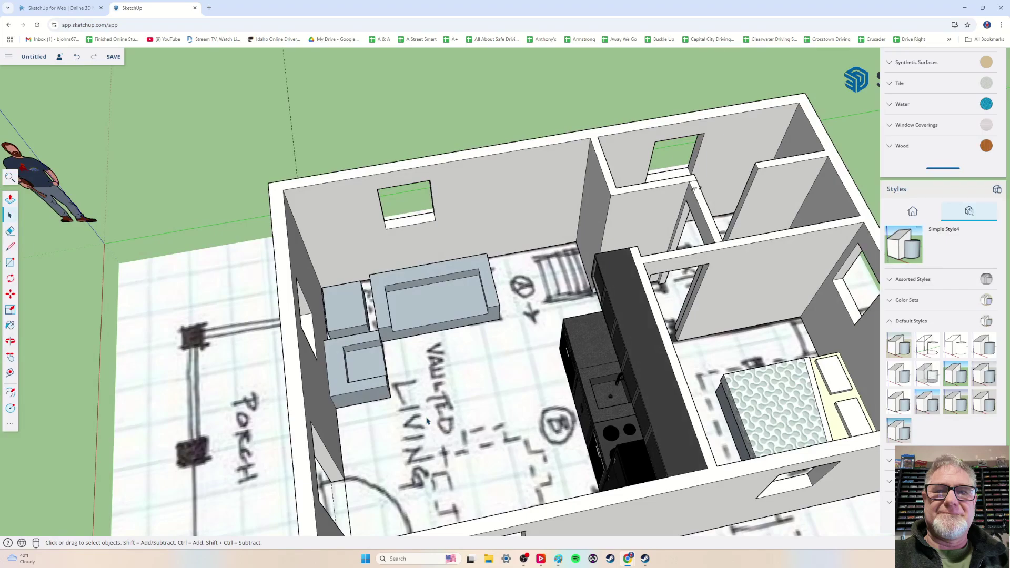
pyautogui.moveTo(455, 383); pyautogui.dragTo(558, 298, button='middle')
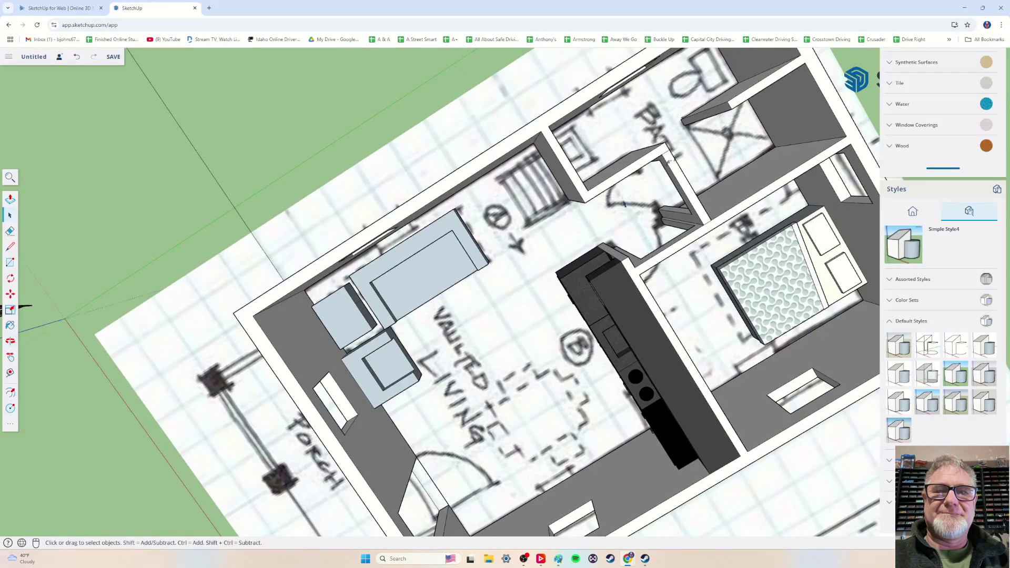
pyautogui.moveTo(625, 205); pyautogui.dragTo(575, 182, button='middle')
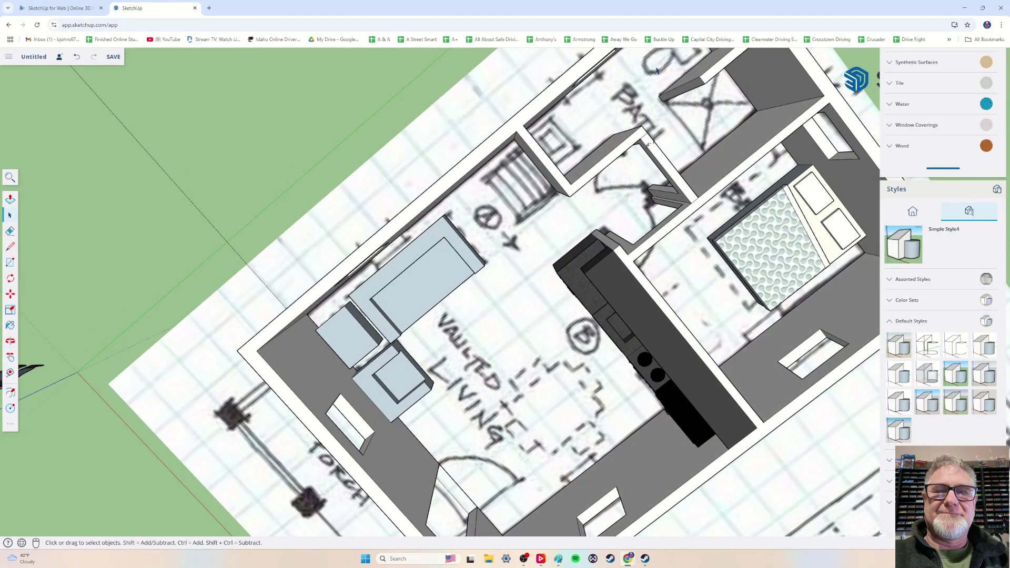
pyautogui.moveTo(597, 252); pyautogui.dragTo(469, 403, button='middle')
pyautogui.press('space')
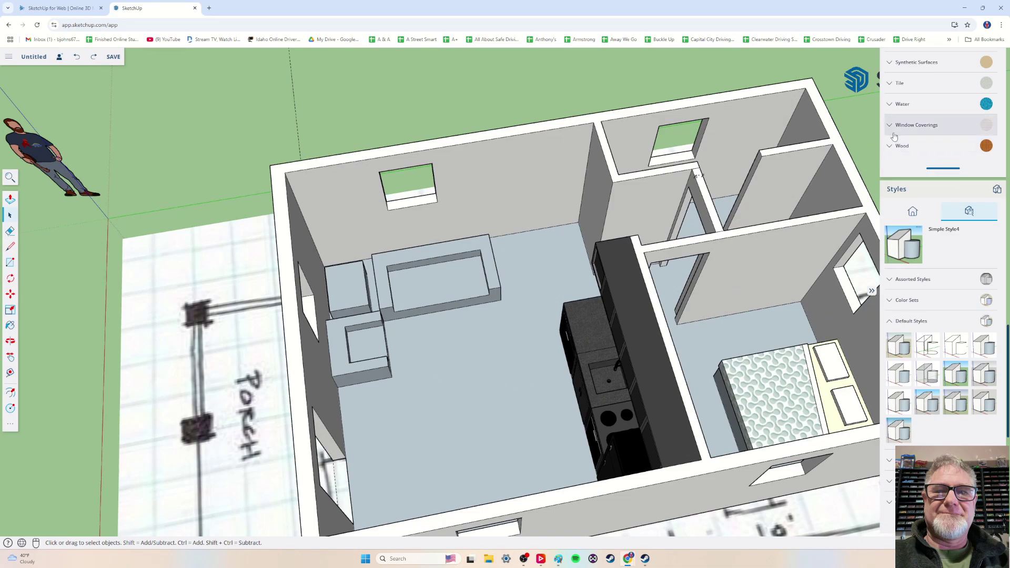
# Paint the house floor with the Carpet Berber Pattern Gray material
pyautogui.scroll(5, 895, 135)
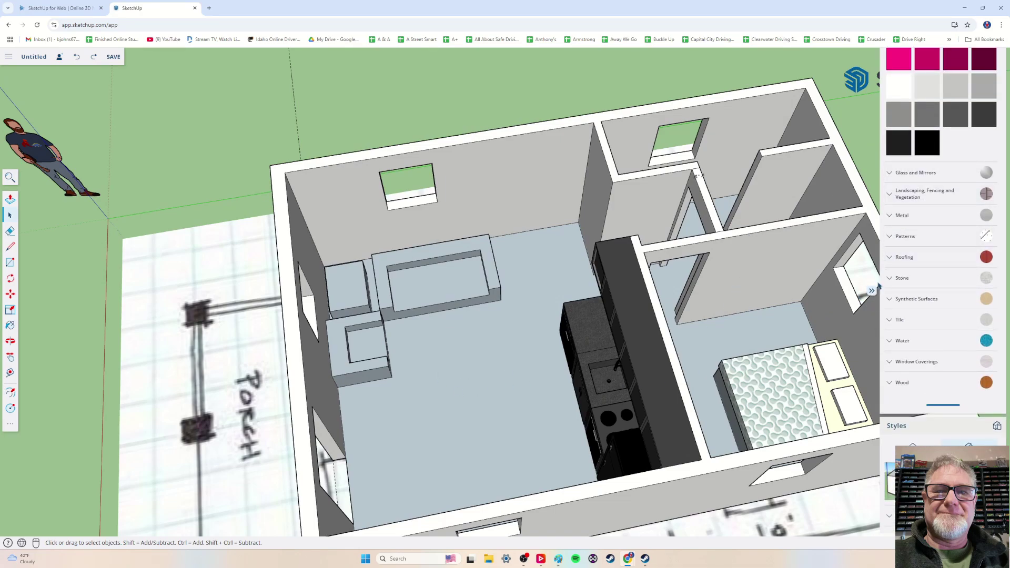
pyautogui.click(917, 299)
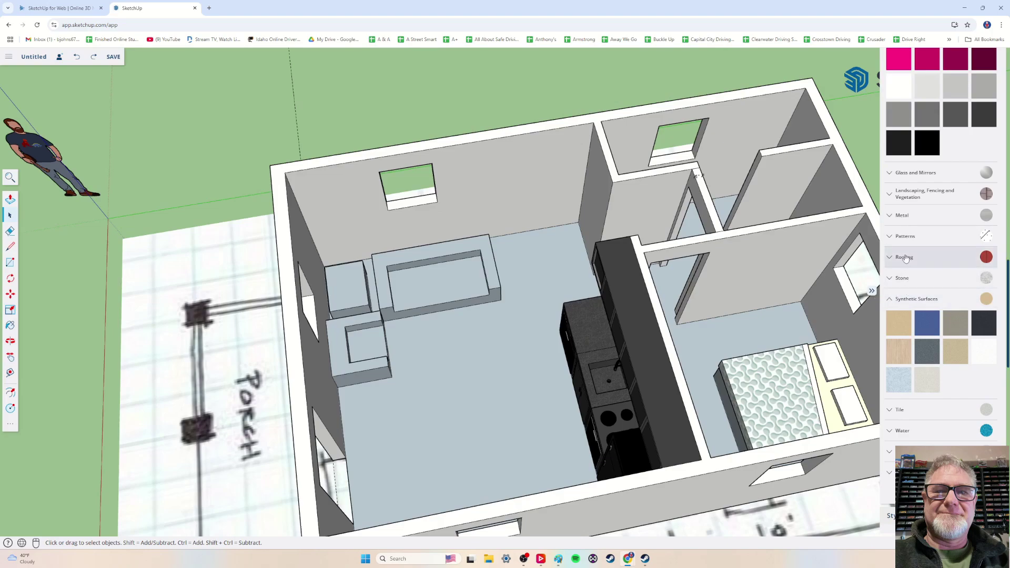
pyautogui.scroll(2, 897, 259)
pyautogui.scroll(15, 897, 259)
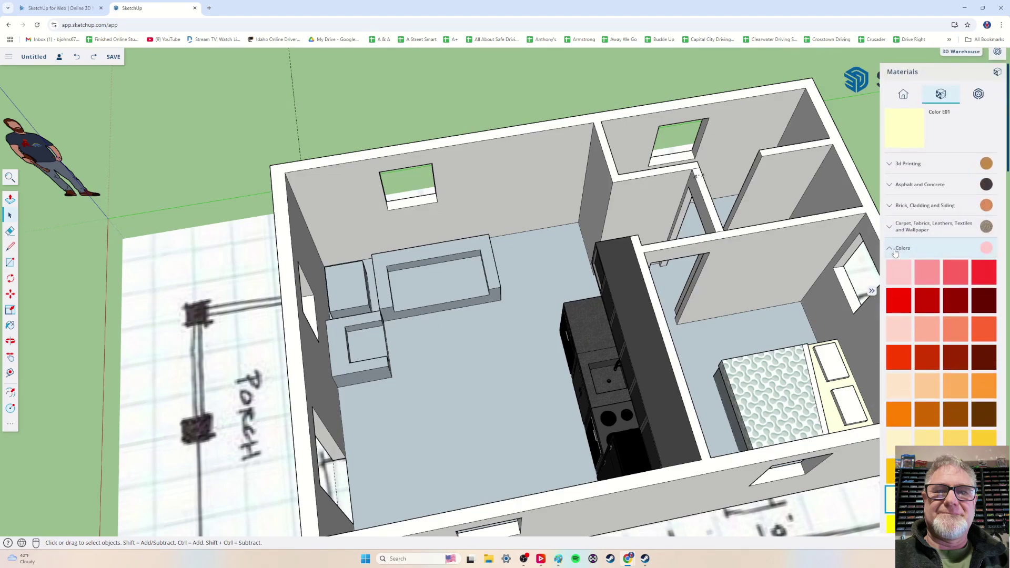
pyautogui.click(890, 250)
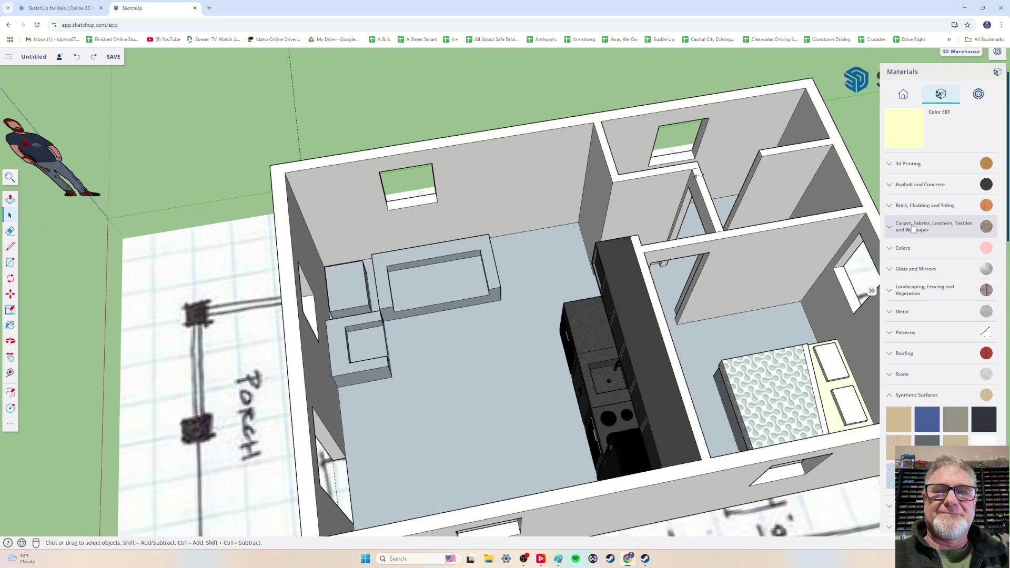
pyautogui.click(913, 228)
pyautogui.click(927, 251)
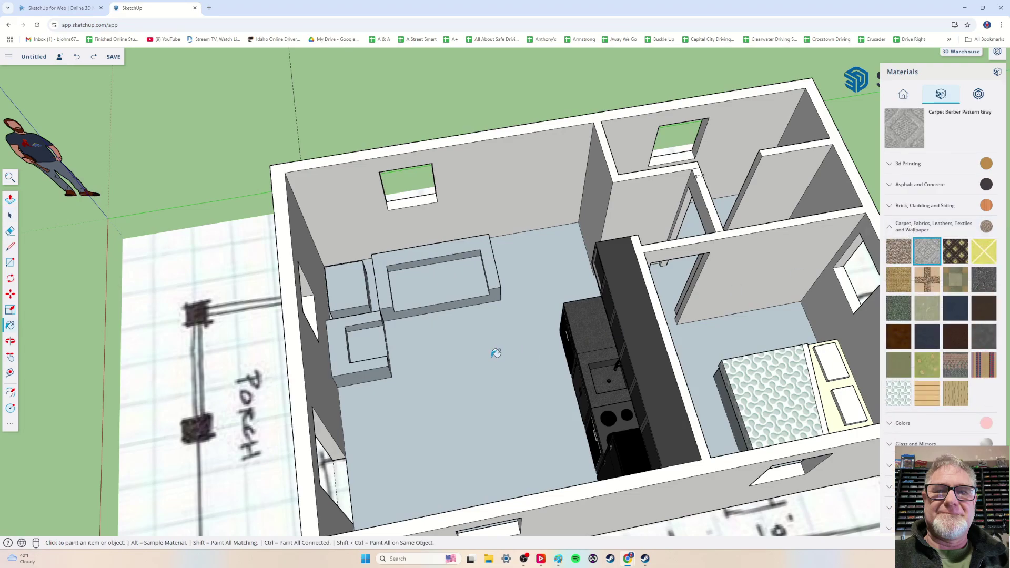
pyautogui.click(504, 373)
# Draw a line on the floor across the bathroom doorway, separating the bathroom floor from the carpeted area
pyautogui.moveTo(494, 374); pyautogui.dragTo(753, 322, button='middle')
pyautogui.moveTo(596, 362)
pyautogui.mouseDown(button='middle')
pyautogui.moveTo(606, 372)
pyautogui.moveTo(471, 381)
pyautogui.moveTo(575, 412)
pyautogui.moveTo(549, 395)
pyautogui.moveTo(543, 354)
pyautogui.moveTo(607, 311)
pyautogui.mouseUp(button='middle')
pyautogui.keyDown('shift'); pyautogui.moveTo(579, 247); pyautogui.dragTo(530, 327, button='middle'); pyautogui.keyUp('shift')
pyautogui.scroll(3, 530, 326)
pyautogui.moveTo(472, 338)
pyautogui.mouseDown(button='middle')
pyautogui.moveTo(527, 323)
pyautogui.moveTo(557, 331)
pyautogui.mouseUp(button='middle')
pyautogui.scroll(3, 537, 322)
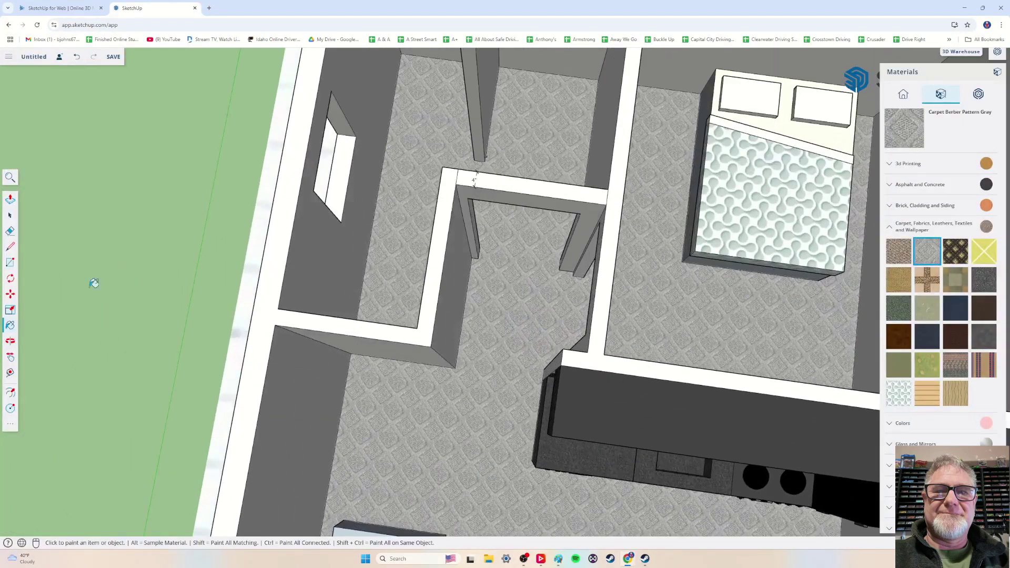
pyautogui.click(10, 246)
pyautogui.scroll(6, 483, 258)
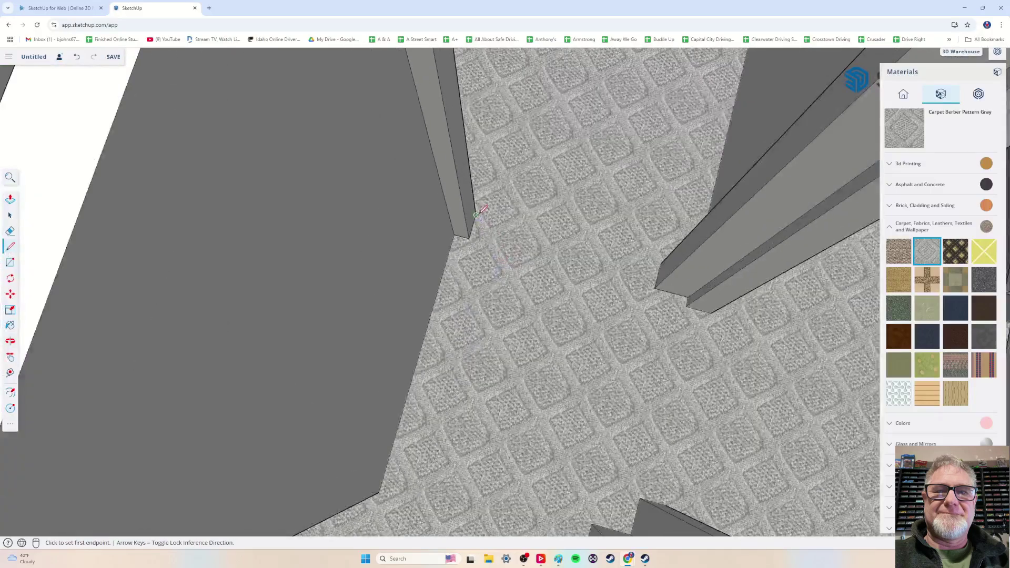
pyautogui.click(476, 215)
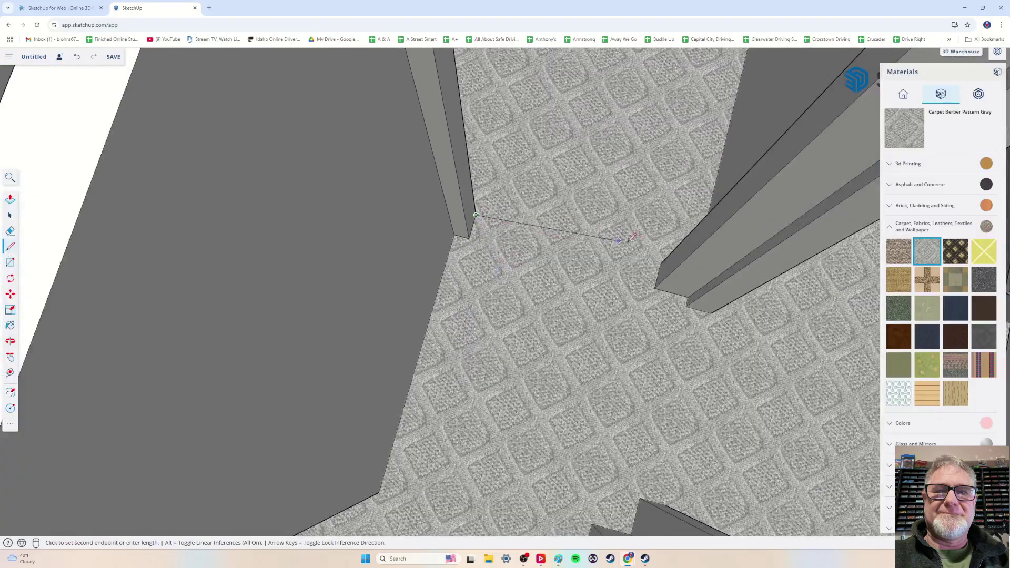
pyautogui.click(662, 254)
# Delete the unwanted vertical face that fills the bathroom door opening
pyautogui.scroll(-5, 554, 326)
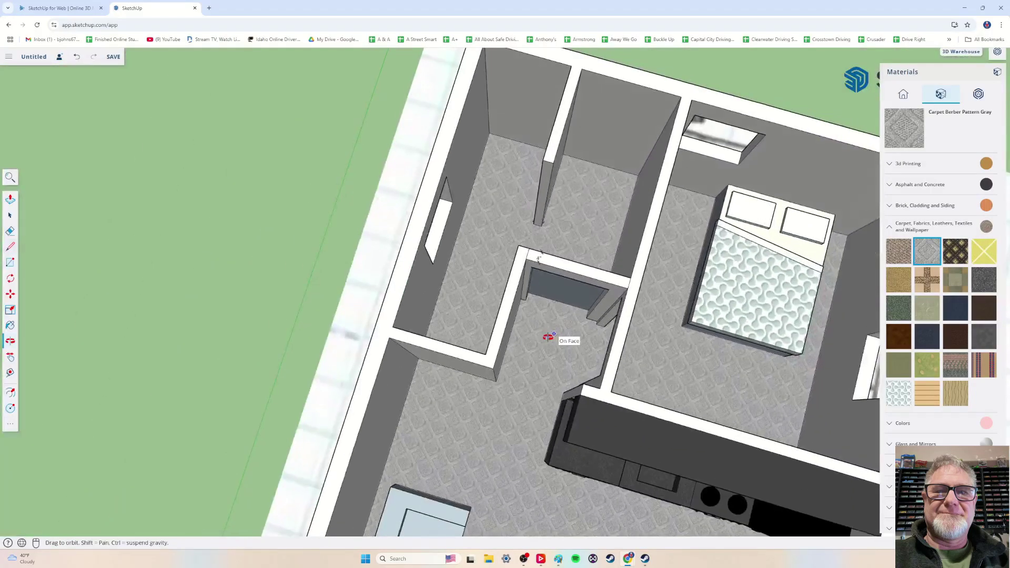
pyautogui.scroll(2, 557, 315)
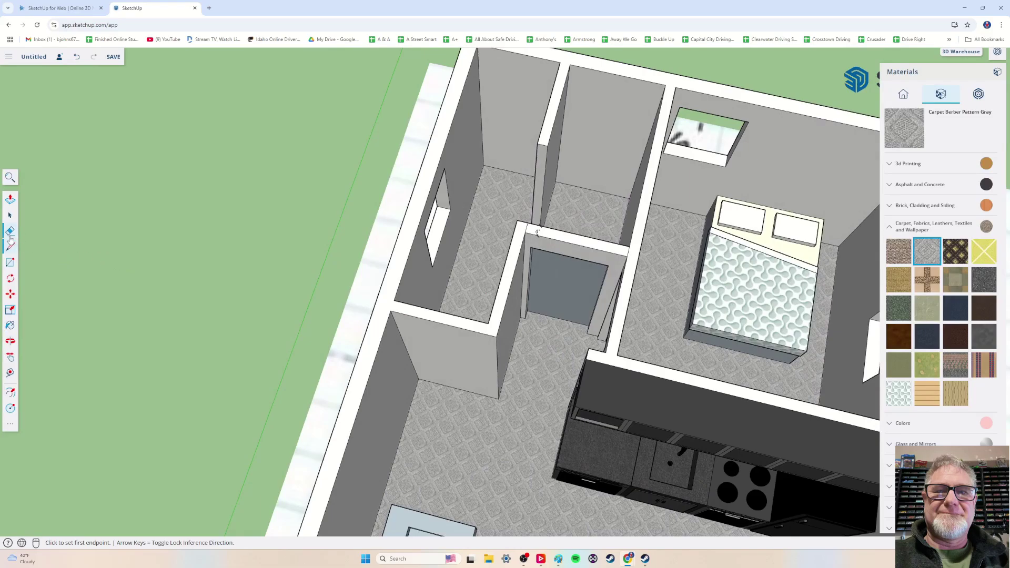
pyautogui.click(11, 216)
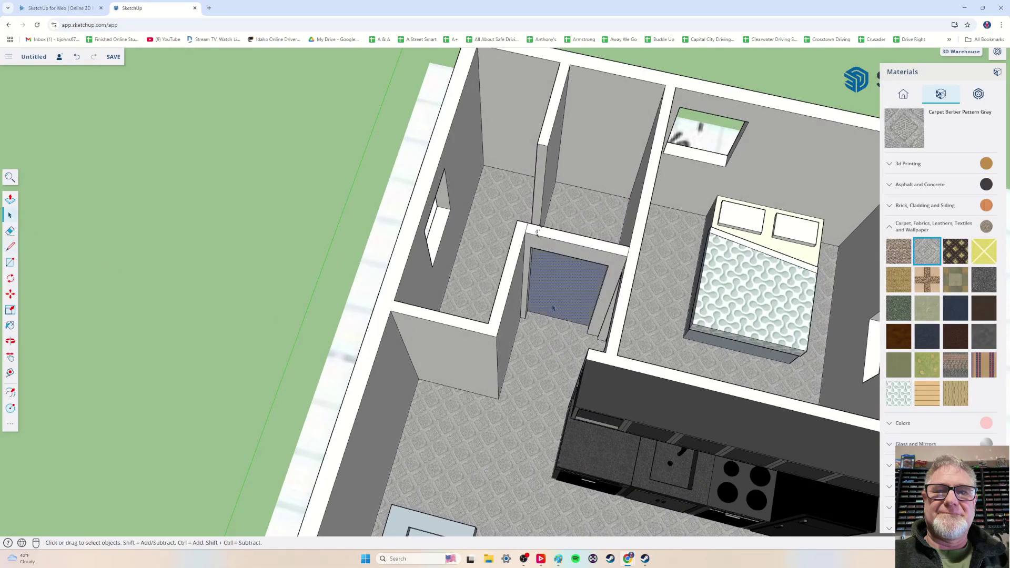
pyautogui.press('Delete')
# Try a tan stone-block tile material on the bathroom floor, undoing the accidental removal of that floor face
pyautogui.moveTo(554, 338); pyautogui.dragTo(520, 354, button='middle')
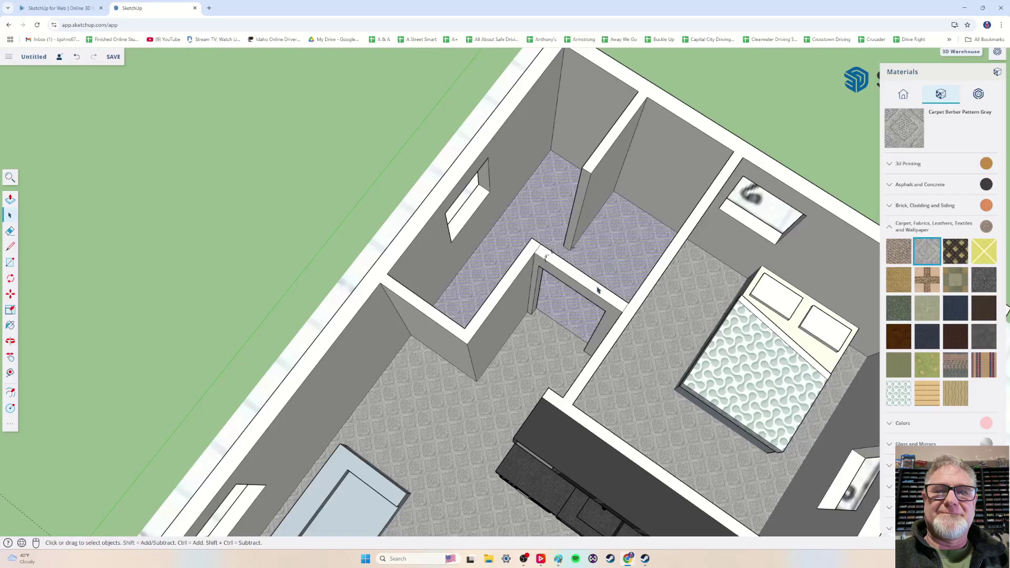
pyautogui.press('Delete')
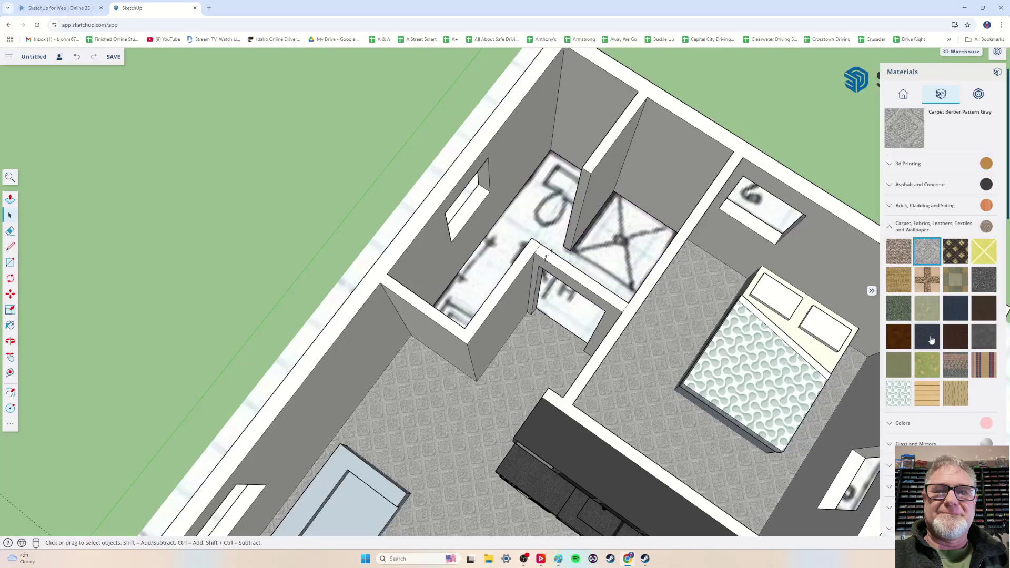
pyautogui.click(905, 232)
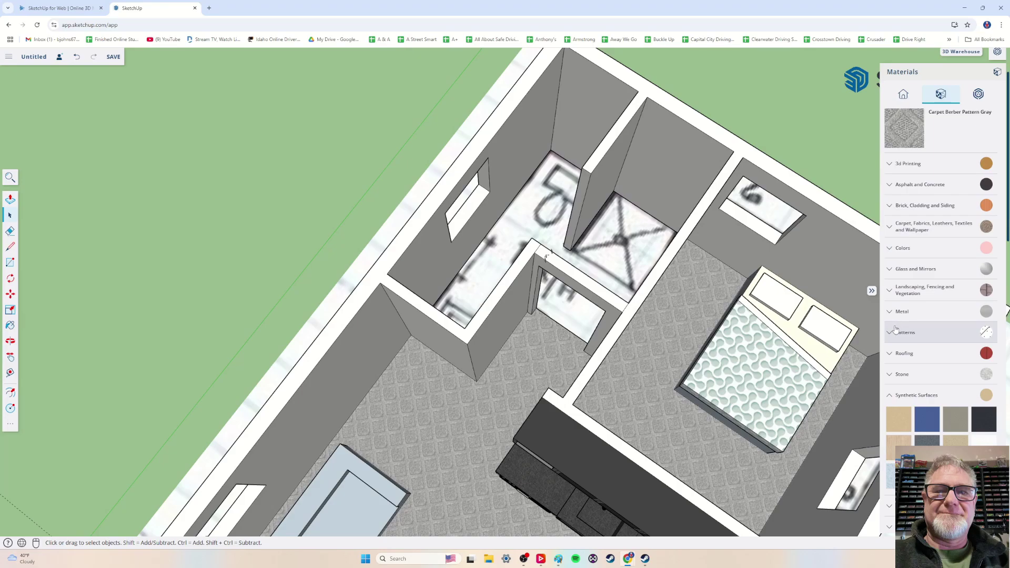
pyautogui.scroll(-4, 895, 324)
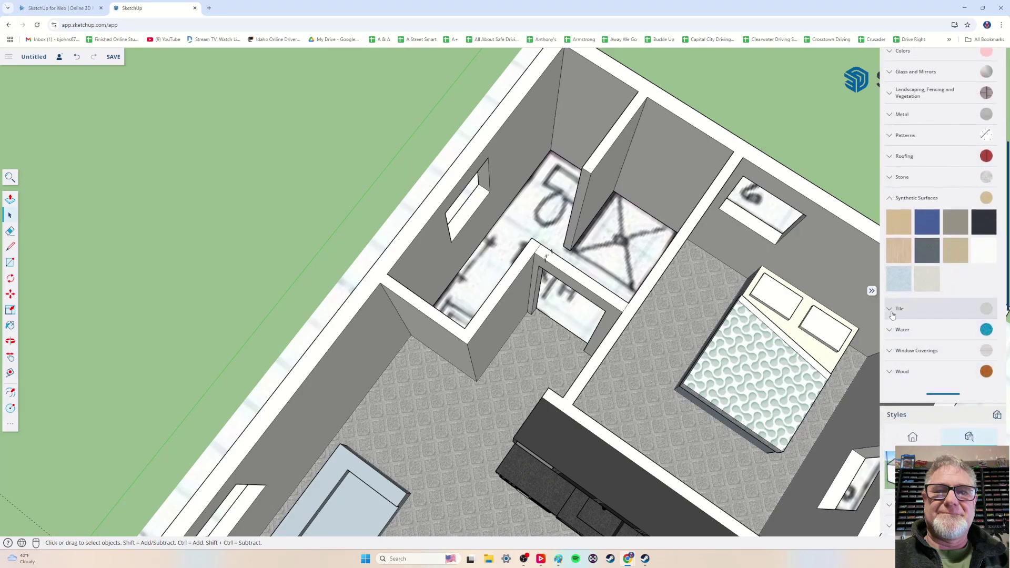
pyautogui.click(892, 310)
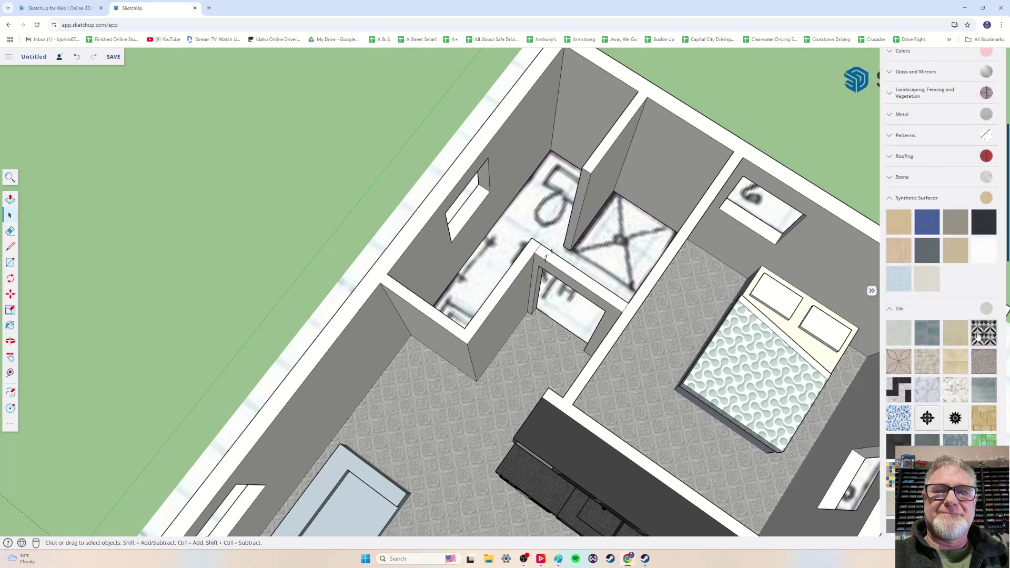
pyautogui.click(984, 421)
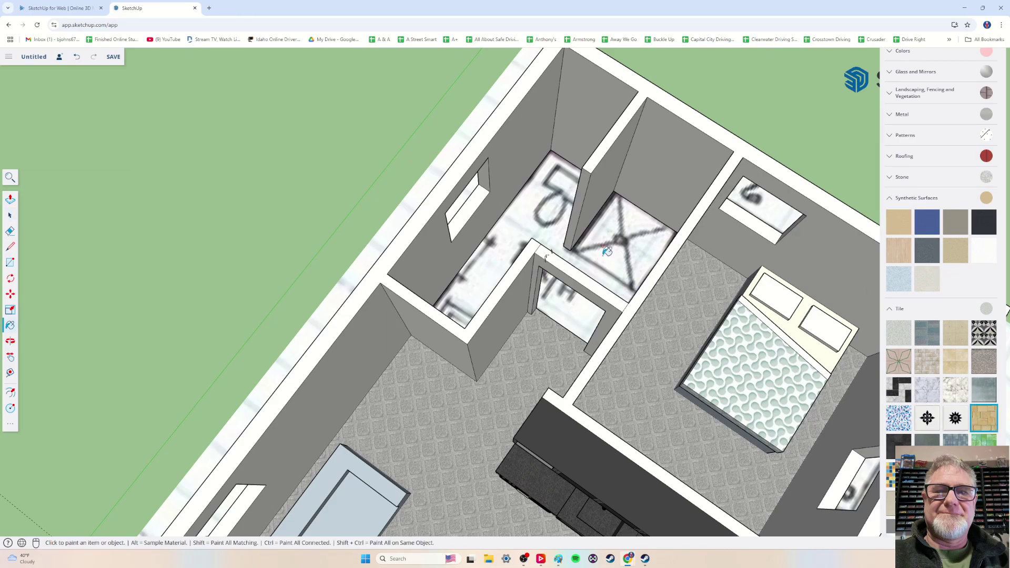
pyautogui.hotkey('ctrl', 'z')
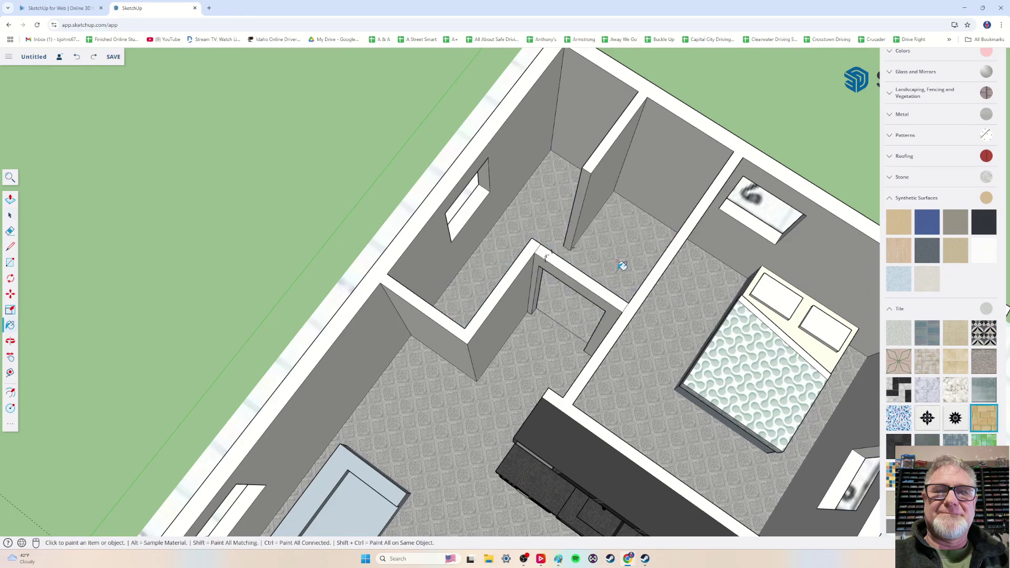
pyautogui.click(612, 256)
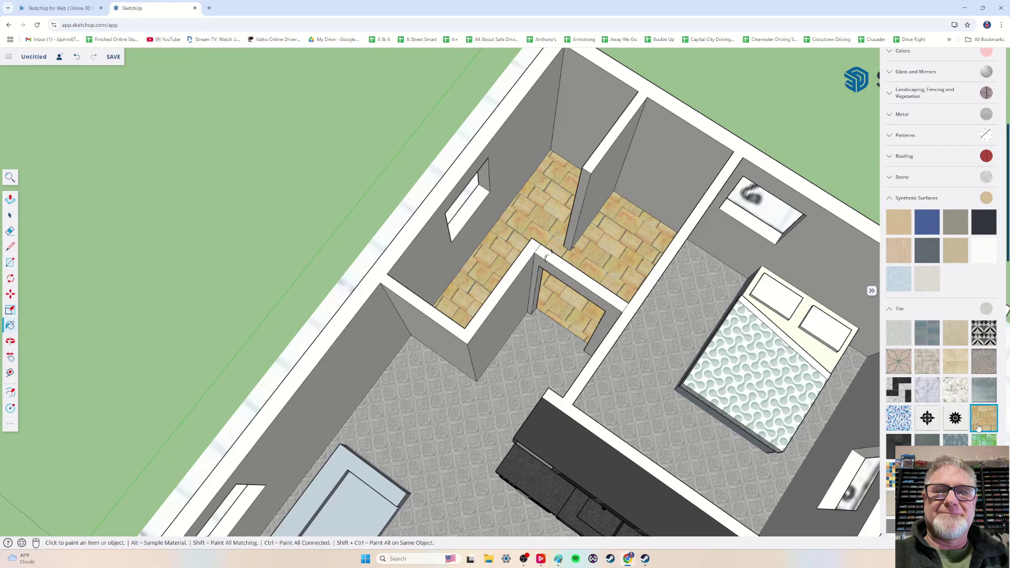
# Paint the bathroom floor with the dark and light checkered tile material
pyautogui.scroll(-3, 978, 426)
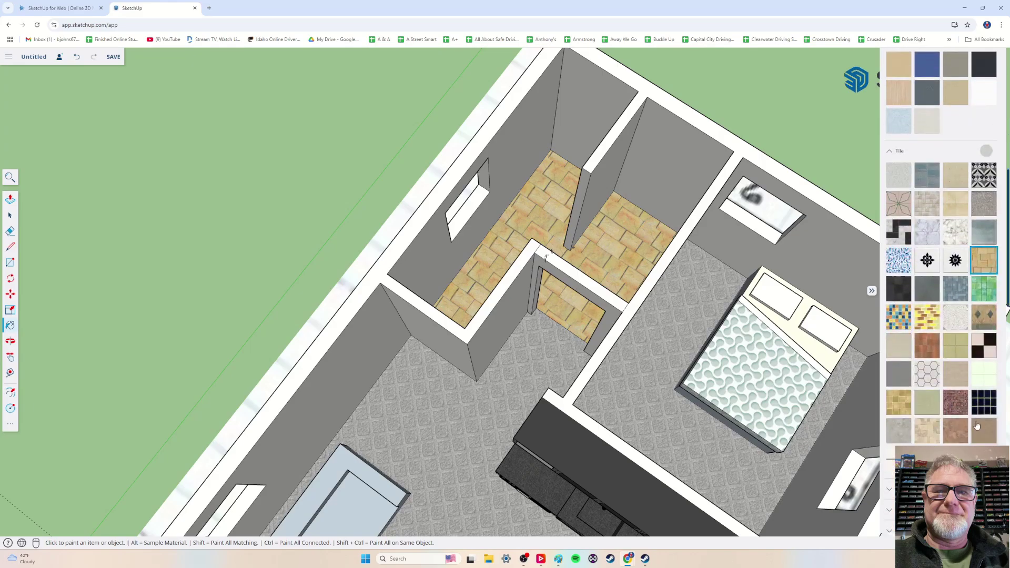
pyautogui.click(984, 348)
pyautogui.click(615, 249)
# Examine the tiled bathroom, carpeted bedroom and living room from several angles, ending at the sofa and armchair
pyautogui.moveTo(602, 382)
pyautogui.mouseDown(button='middle')
pyautogui.moveTo(708, 322)
pyautogui.moveTo(756, 396)
pyautogui.moveTo(572, 384)
pyautogui.moveTo(620, 478)
pyautogui.moveTo(590, 353)
pyautogui.mouseUp(button='middle')
pyautogui.scroll(-4, 590, 366)
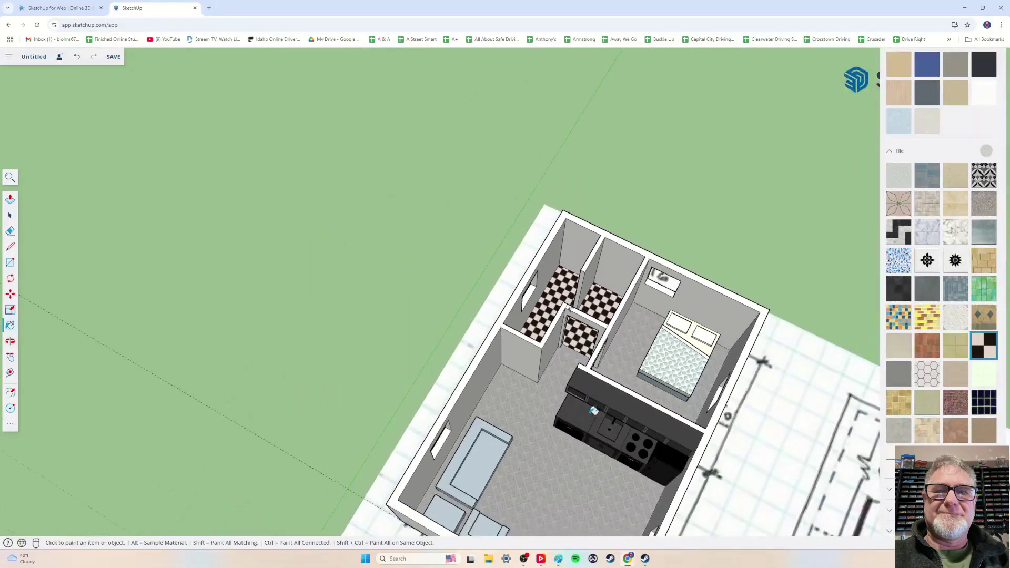
pyautogui.moveTo(590, 408)
pyautogui.mouseDown(button='middle')
pyautogui.moveTo(543, 349)
pyautogui.moveTo(539, 452)
pyautogui.mouseUp(button='middle')
pyautogui.scroll(2, 592, 424)
pyautogui.moveTo(592, 424); pyautogui.dragTo(591, 457, button='middle')
pyautogui.moveTo(615, 374)
pyautogui.mouseDown(button='middle')
pyautogui.moveTo(596, 476)
pyautogui.moveTo(621, 318)
pyautogui.mouseUp(button='middle')
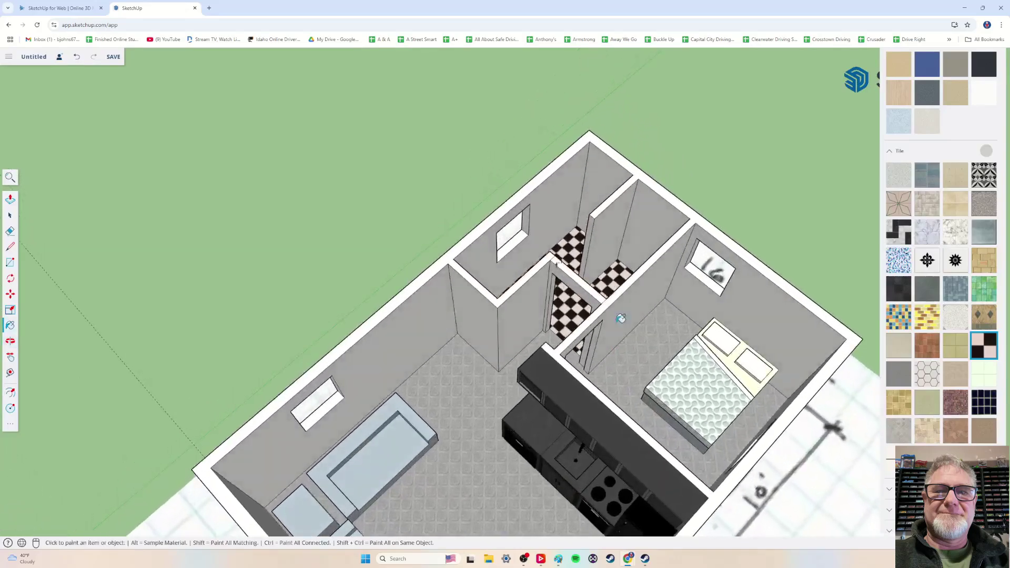
pyautogui.moveTo(572, 417); pyautogui.dragTo(402, 331, button='middle')
pyautogui.scroll(3, 509, 354)
pyautogui.moveTo(509, 354); pyautogui.dragTo(420, 342, button='middle')
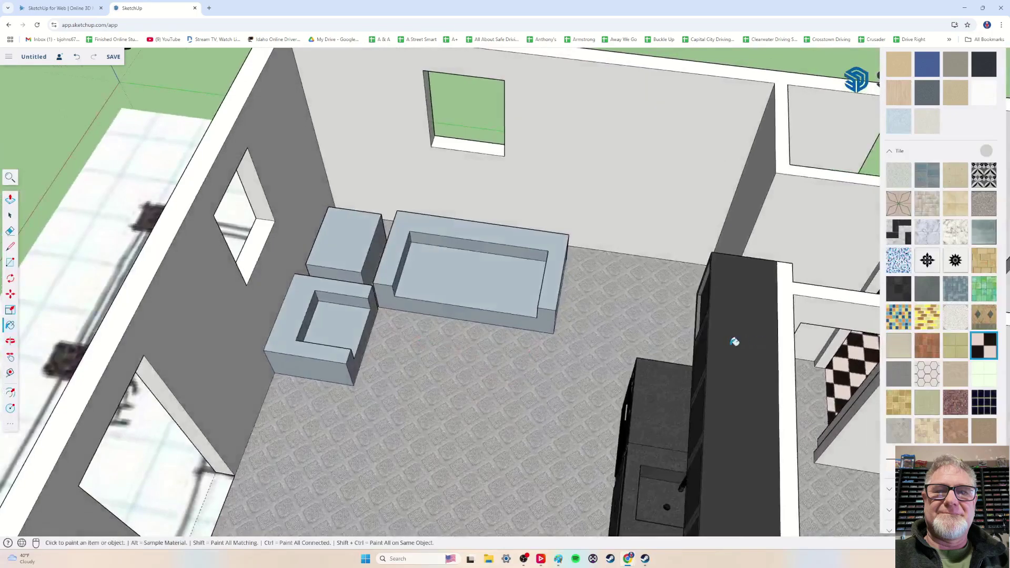
# Try the Formica Graystone synthetic surface on the sofa seat
pyautogui.click(894, 151)
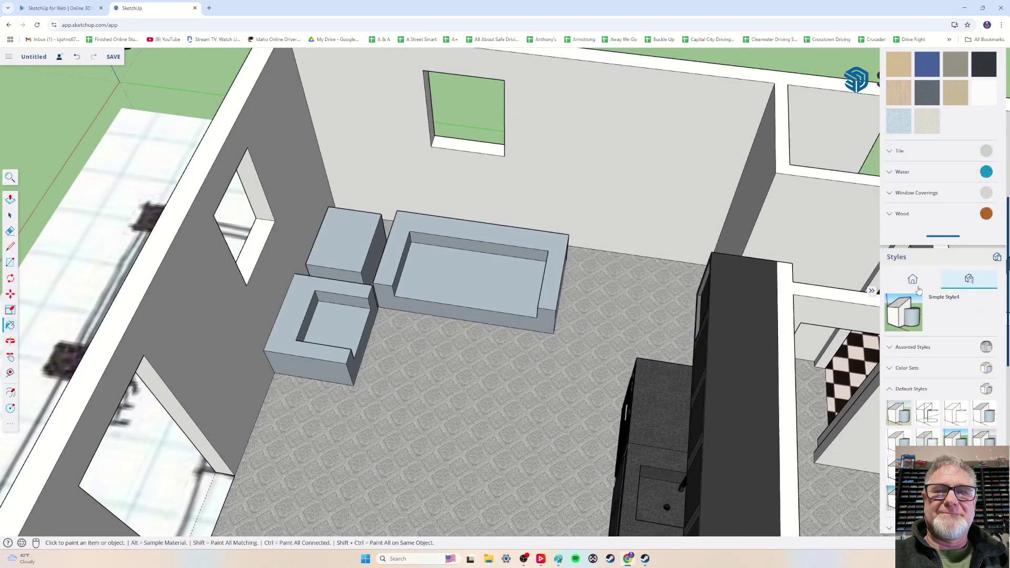
pyautogui.scroll(3, 900, 314)
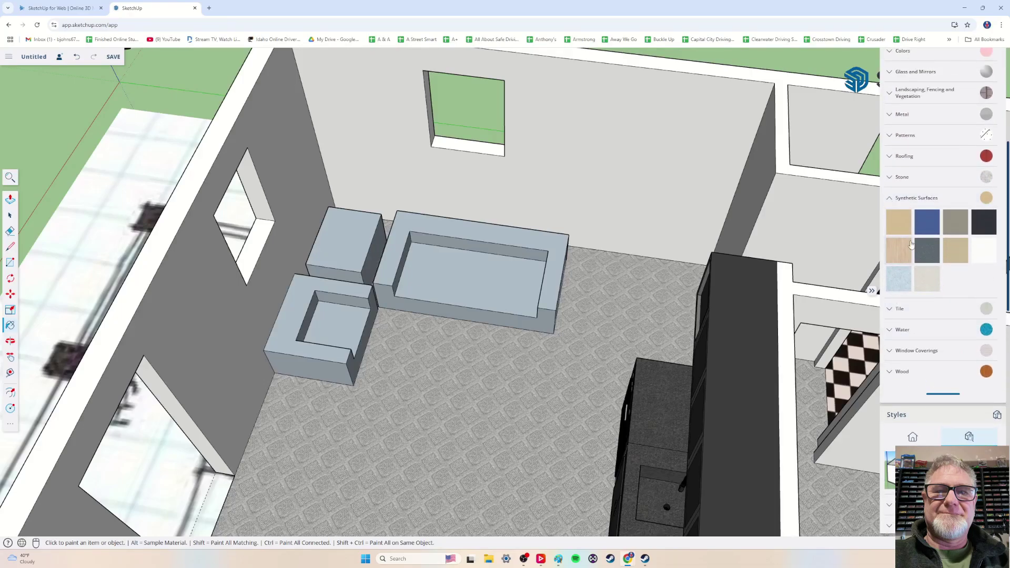
pyautogui.scroll(2, 933, 255)
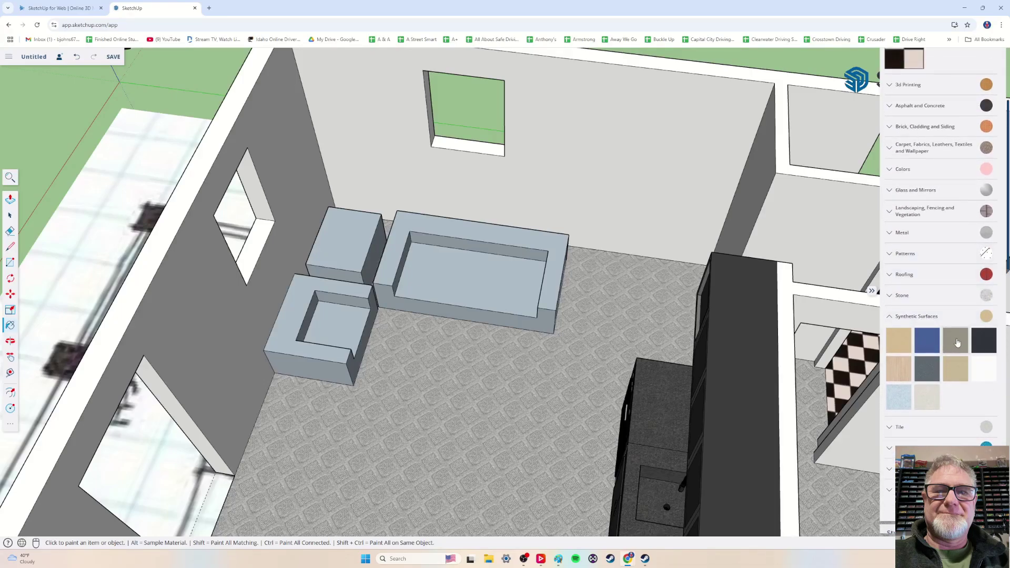
pyautogui.click(958, 343)
pyautogui.click(507, 280)
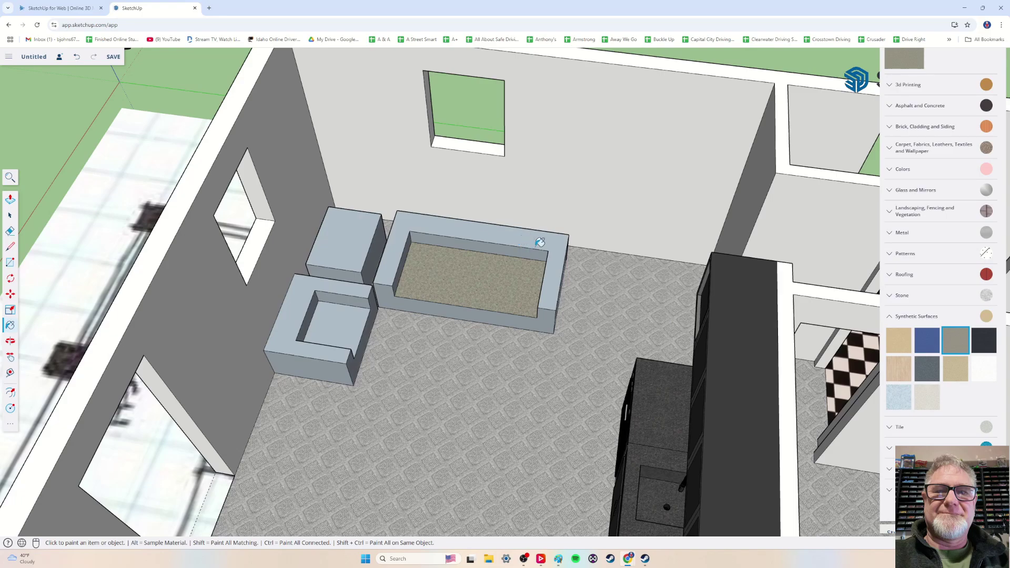
# Paint the sofa's seat, top rim, inner back and front faces with the Carpet Plush Charcoal material
pyautogui.scroll(3, 894, 248)
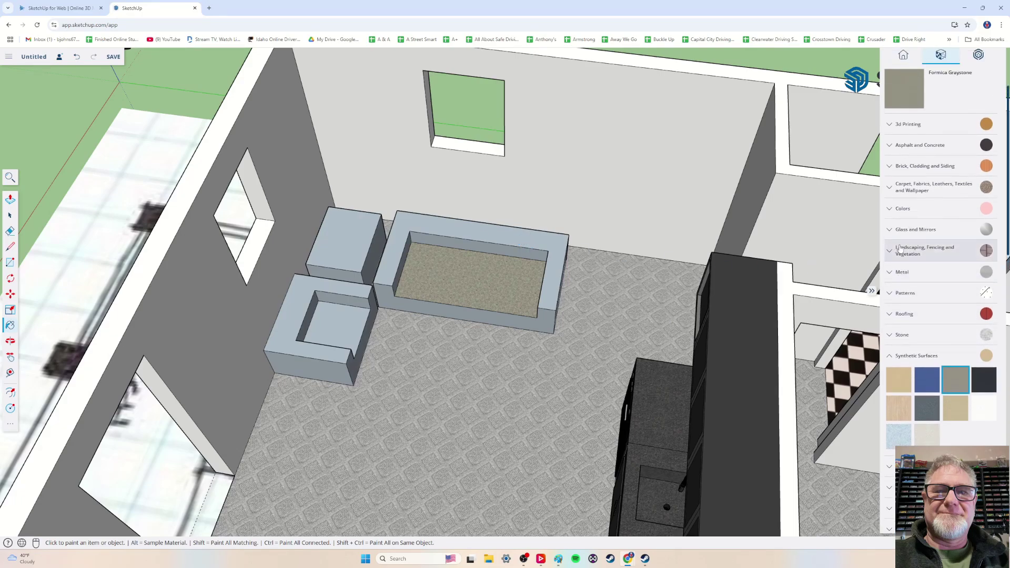
pyautogui.click(894, 266)
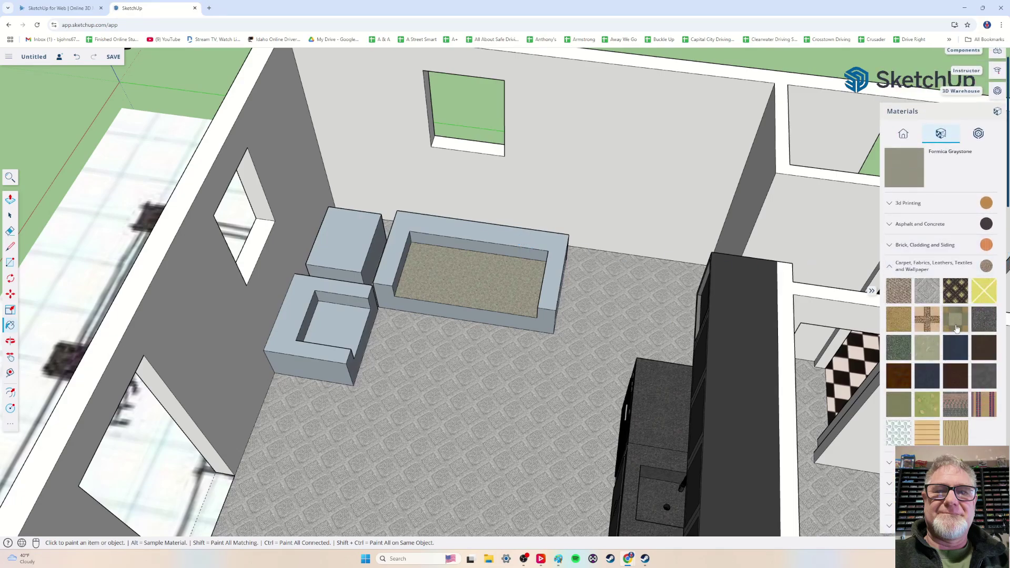
pyautogui.click(983, 319)
pyautogui.click(490, 284)
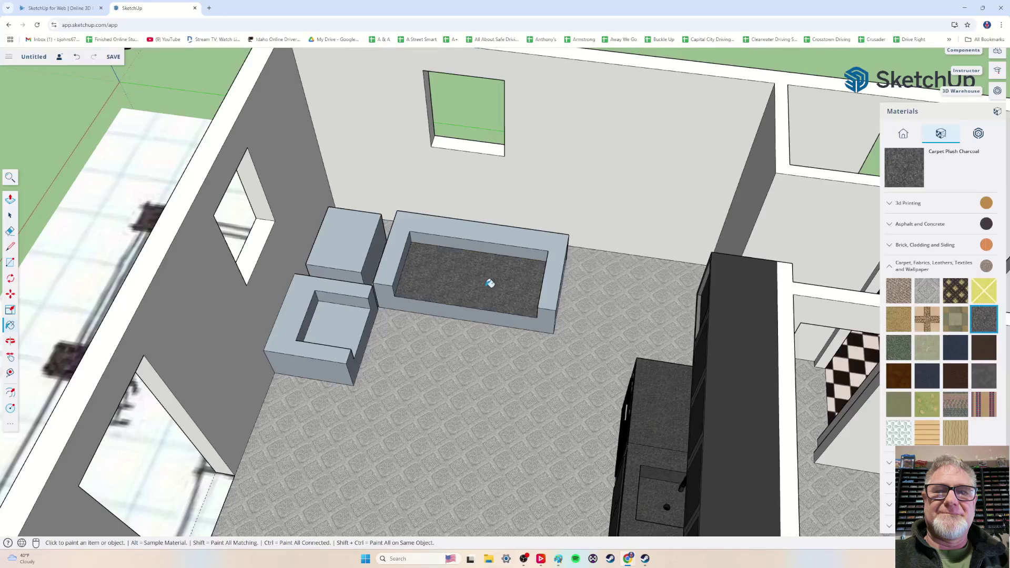
pyautogui.click(497, 235)
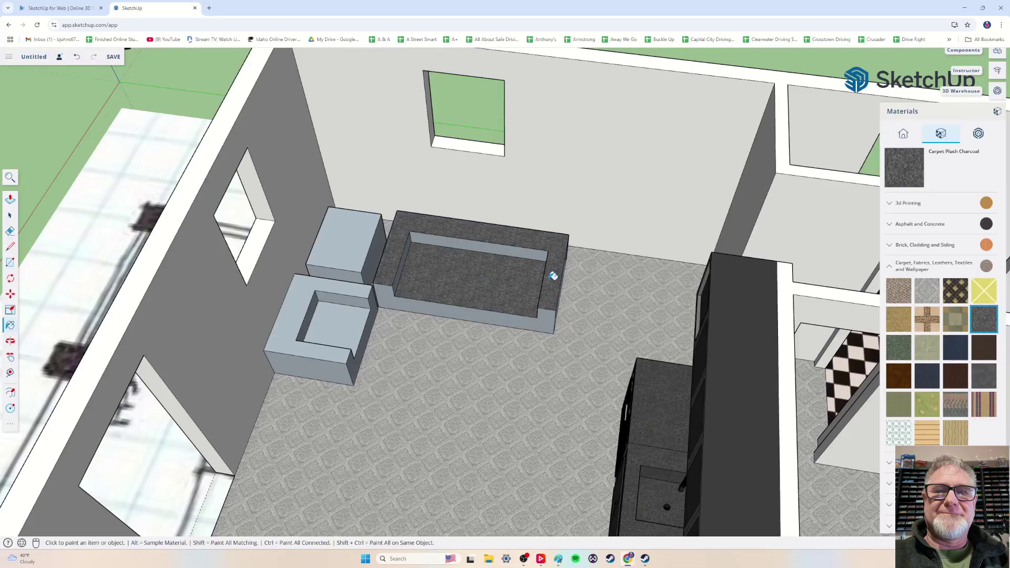
pyautogui.click(523, 250)
pyautogui.click(549, 316)
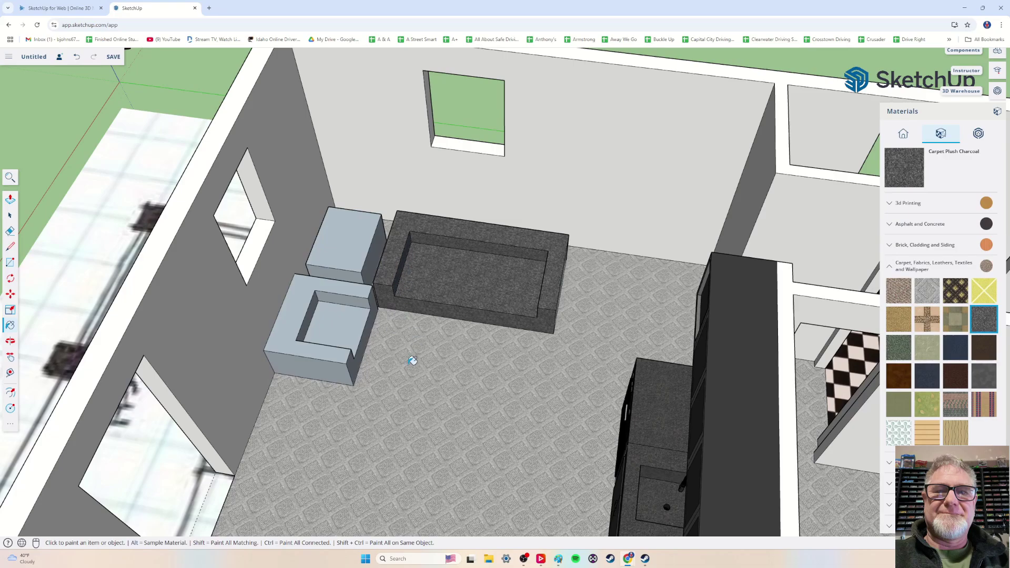
# Paint the armchair's seat, rim, inner and outer faces with the Carpet Plush Charcoal material
pyautogui.moveTo(412, 360)
pyautogui.mouseDown(button='middle')
pyautogui.moveTo(503, 298)
pyautogui.moveTo(552, 346)
pyautogui.moveTo(530, 328)
pyautogui.mouseUp(button='middle')
pyautogui.moveTo(575, 356)
pyautogui.mouseDown(button='middle')
pyautogui.moveTo(531, 426)
pyautogui.moveTo(550, 384)
pyautogui.moveTo(489, 403)
pyautogui.moveTo(503, 345)
pyautogui.moveTo(484, 366)
pyautogui.mouseUp(button='middle')
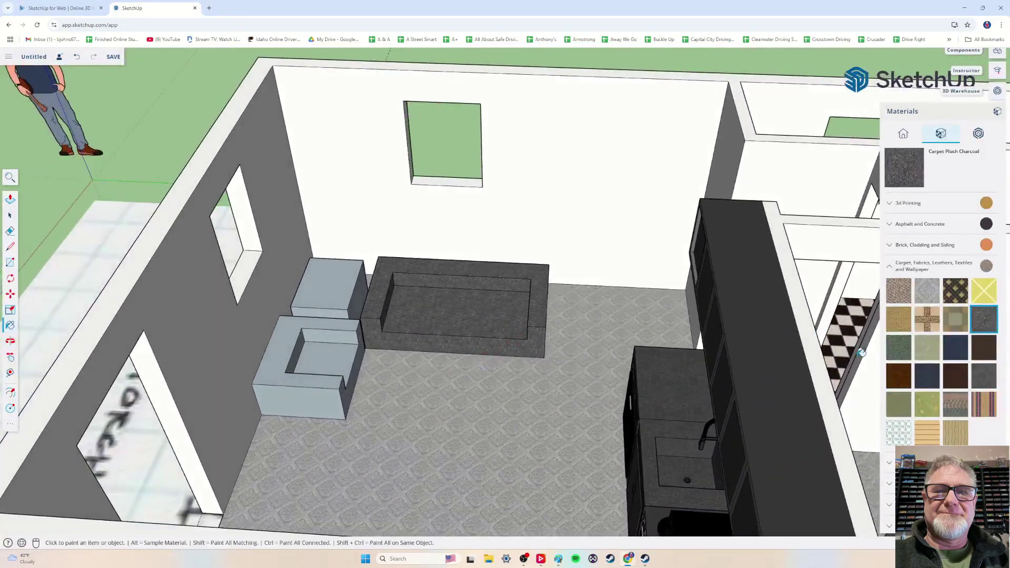
pyautogui.click(323, 352)
pyautogui.click(297, 335)
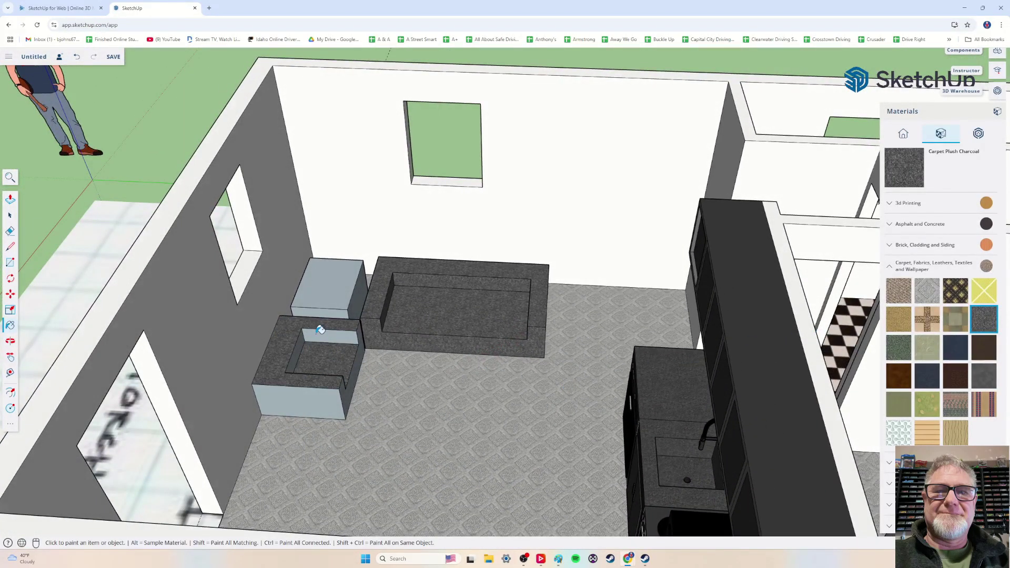
pyautogui.click(299, 347)
pyautogui.click(293, 391)
pyautogui.click(353, 389)
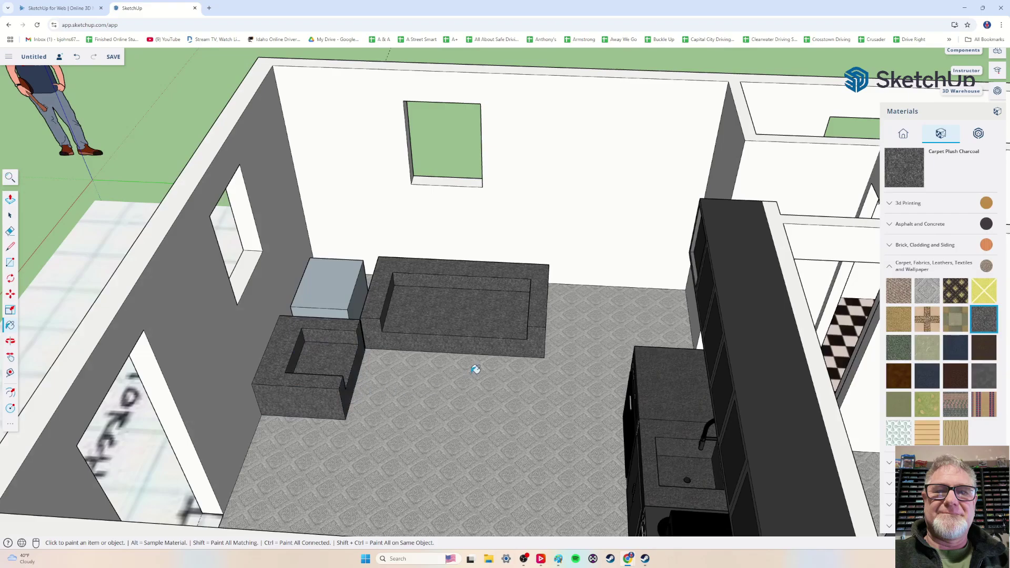
pyautogui.moveTo(474, 367); pyautogui.dragTo(637, 303, button='middle')
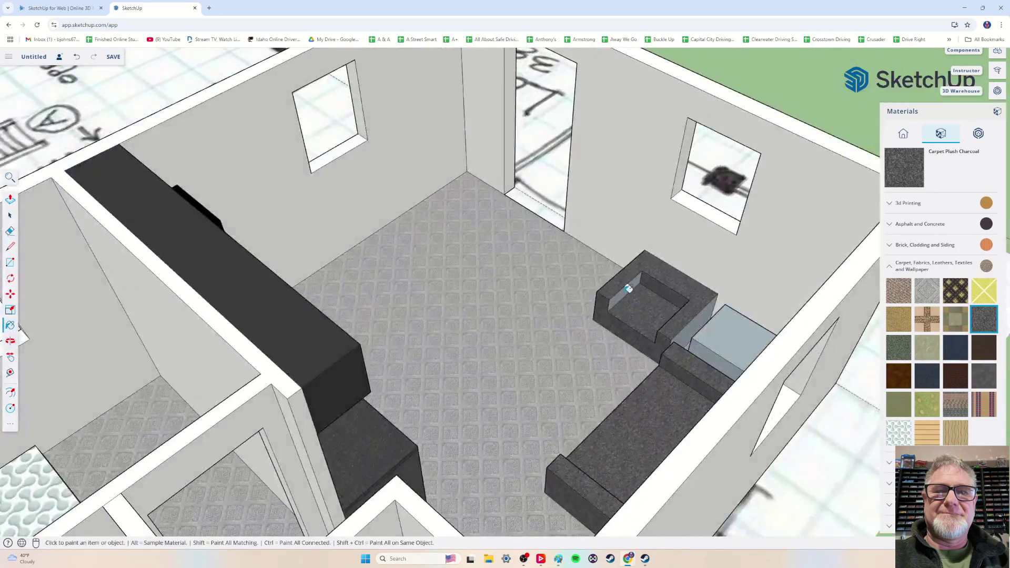
pyautogui.moveTo(511, 348); pyautogui.dragTo(642, 306, button='middle')
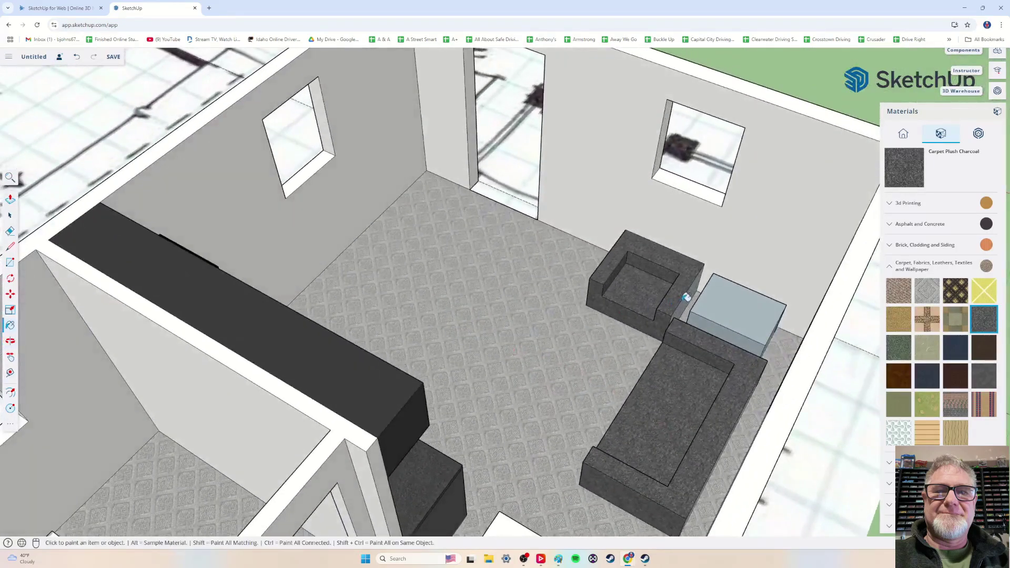
pyautogui.moveTo(563, 326); pyautogui.dragTo(468, 378, button='middle')
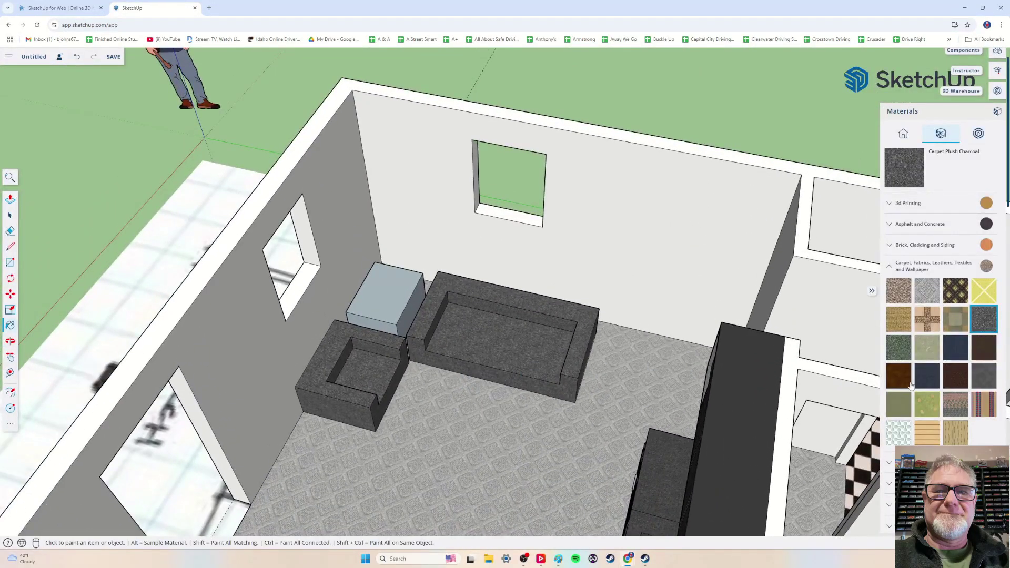
# Paint the corner side table's top and sides with the Formica Laminate Dark synthetic surface
pyautogui.click(889, 266)
pyautogui.moveTo(591, 382)
pyautogui.mouseDown(button='middle')
pyautogui.moveTo(571, 406)
pyautogui.moveTo(760, 379)
pyautogui.moveTo(613, 408)
pyautogui.moveTo(606, 382)
pyautogui.mouseUp(button='middle')
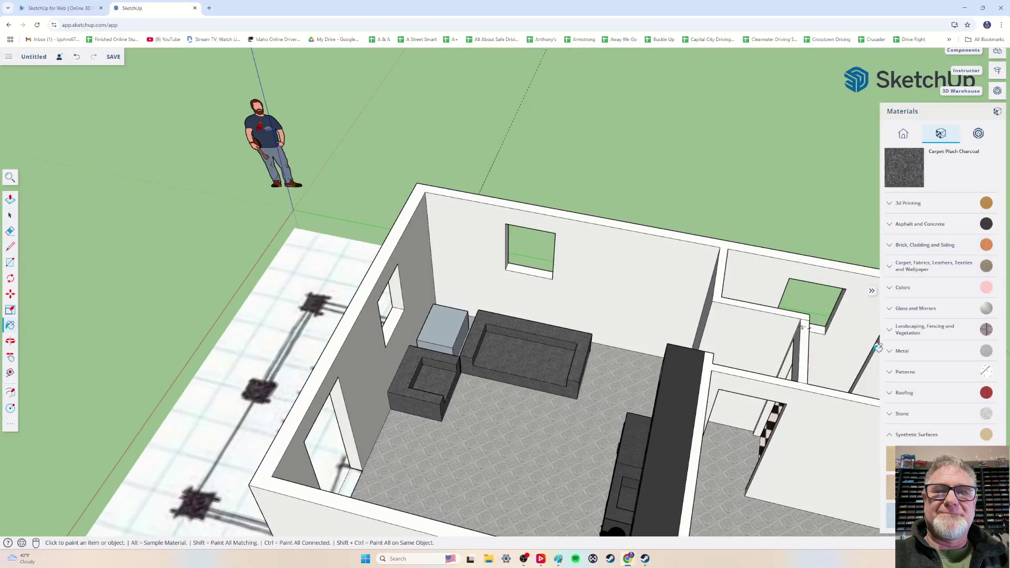
pyautogui.scroll(-3, 883, 377)
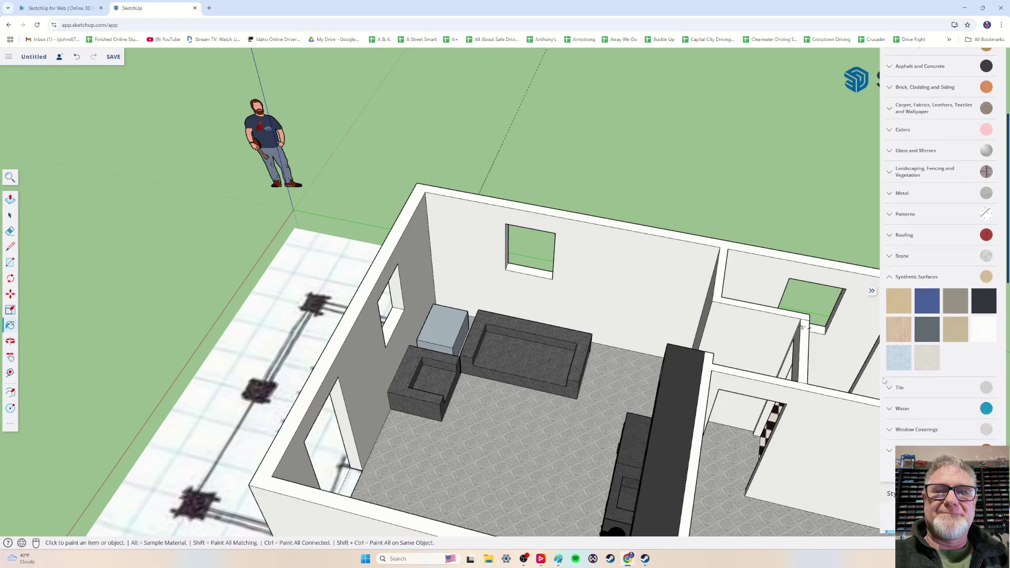
pyautogui.click(450, 326)
pyautogui.scroll(5, 523, 368)
pyautogui.click(398, 292)
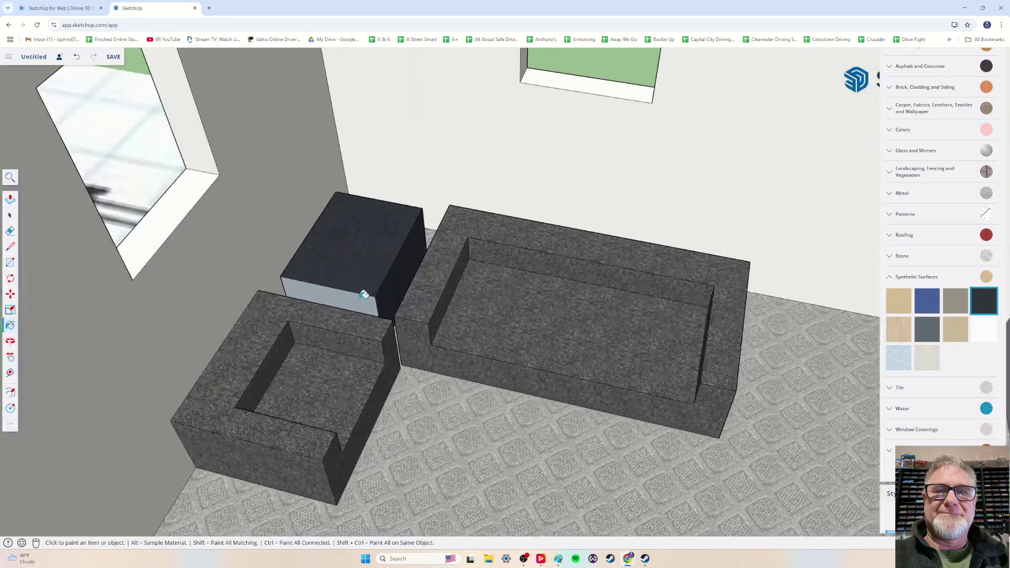
pyautogui.click(385, 313)
pyautogui.scroll(-6, 462, 372)
pyautogui.scroll(-3, 466, 375)
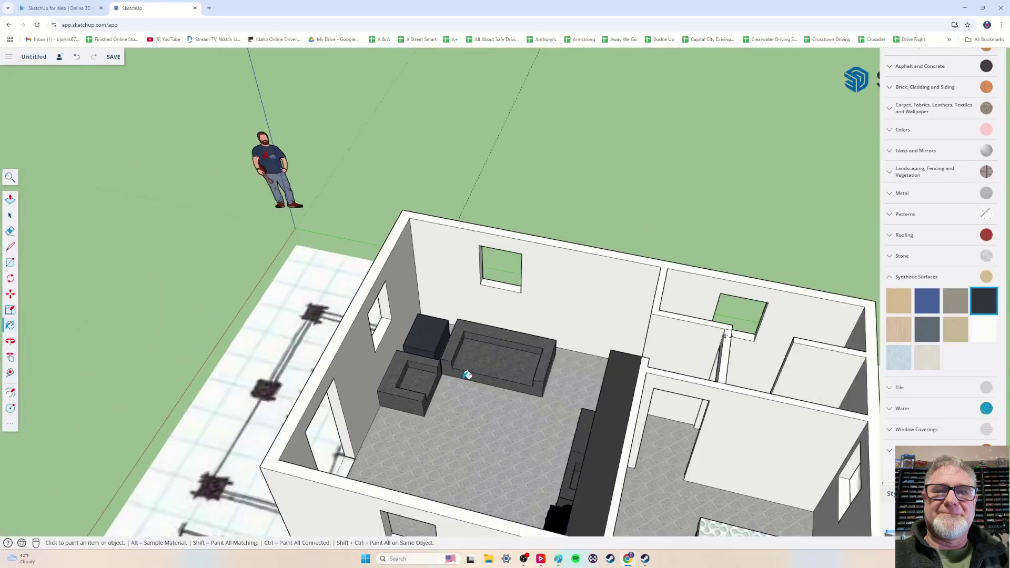
# Paint the sofa's unpainted end face beside the side table with the Carpet Plush Charcoal material
pyautogui.scroll(2, 466, 375)
pyautogui.scroll(2, 466, 375)
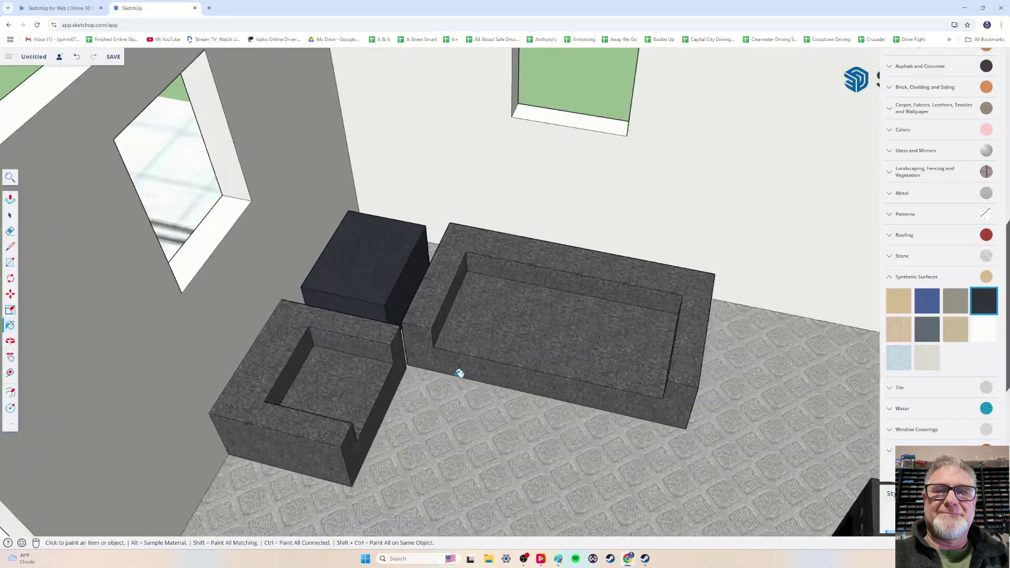
pyautogui.moveTo(458, 372); pyautogui.dragTo(551, 350, button='middle')
pyautogui.scroll(-3, 474, 396)
pyautogui.moveTo(474, 396); pyautogui.dragTo(514, 401, button='middle')
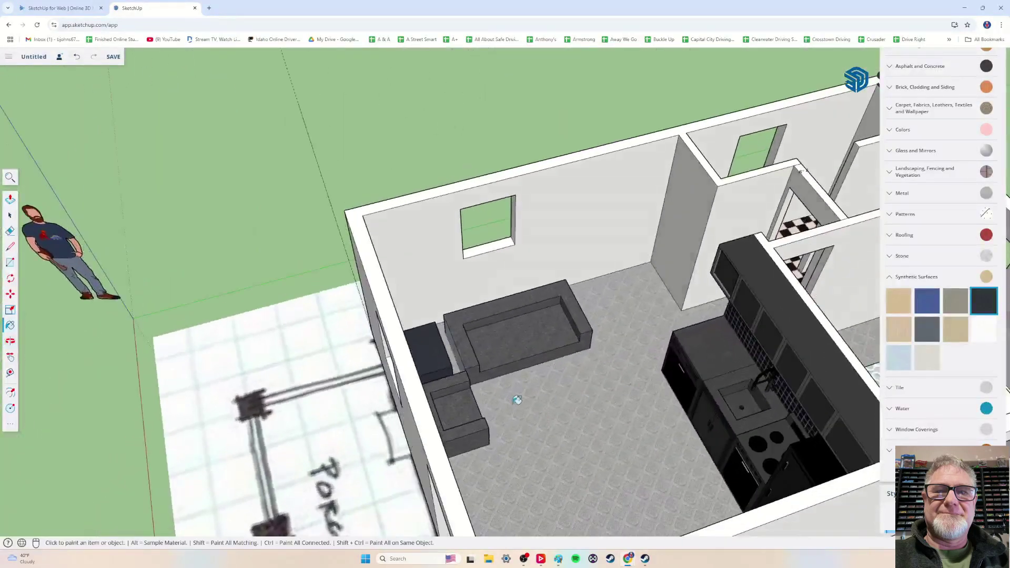
pyautogui.scroll(2, 532, 385)
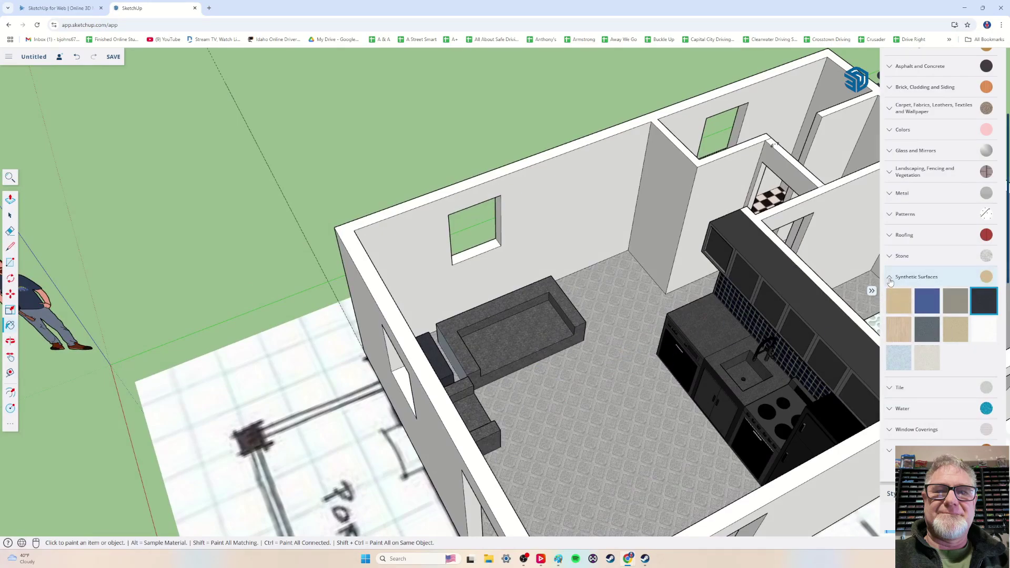
pyautogui.click(889, 281)
pyautogui.scroll(3, 904, 237)
pyautogui.click(892, 235)
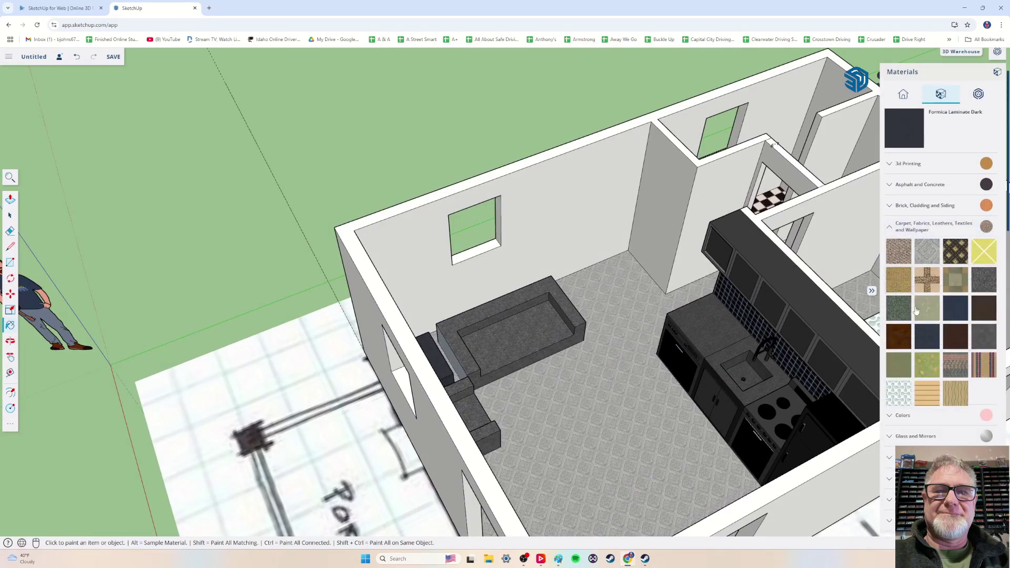
pyautogui.click(983, 279)
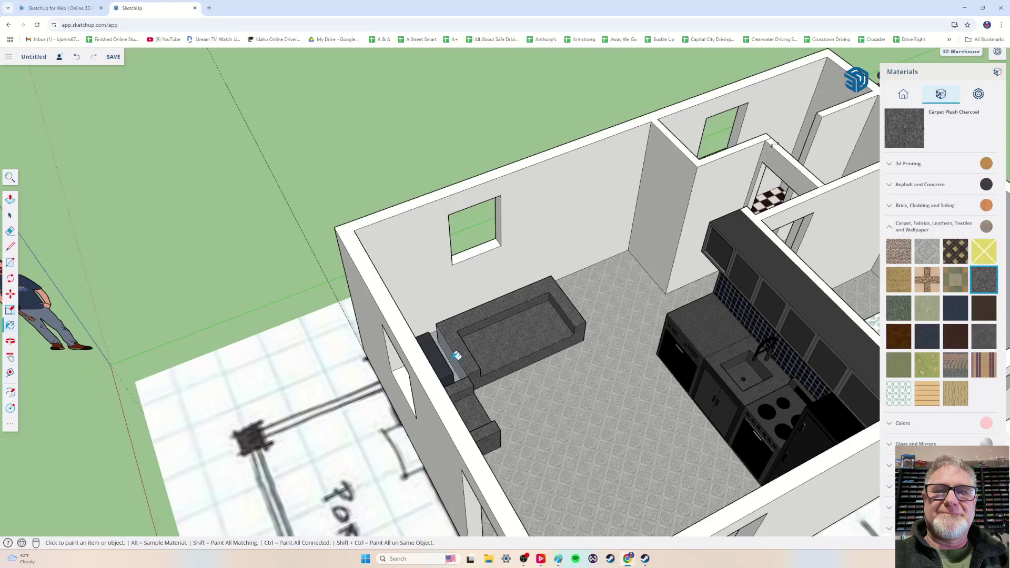
# Examine the furnished house from above and several angles, covering the living room, kitchen, bedroom and bathroom
pyautogui.scroll(-3, 575, 420)
pyautogui.moveTo(586, 419)
pyautogui.mouseDown(button='middle')
pyautogui.moveTo(415, 393)
pyautogui.moveTo(543, 401)
pyautogui.moveTo(458, 442)
pyautogui.moveTo(589, 431)
pyautogui.moveTo(715, 446)
pyautogui.moveTo(647, 337)
pyautogui.moveTo(593, 293)
pyautogui.moveTo(579, 250)
pyautogui.mouseUp(button='middle')
pyautogui.scroll(5, 528, 412)
pyautogui.scroll(-3, 535, 413)
pyautogui.scroll(3, 543, 435)
pyautogui.scroll(-3, 543, 435)
pyautogui.scroll(3, 716, 446)
pyautogui.scroll(-3, 716, 446)
pyautogui.scroll(3, 574, 317)
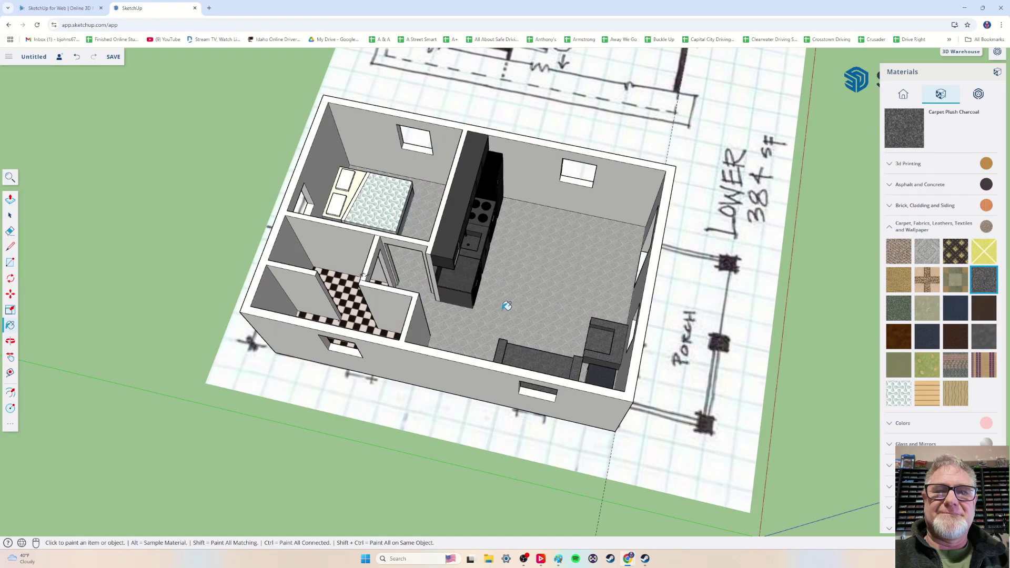
pyautogui.scroll(2, 506, 306)
pyautogui.scroll(-2, 424, 242)
pyautogui.scroll(3, 462, 331)
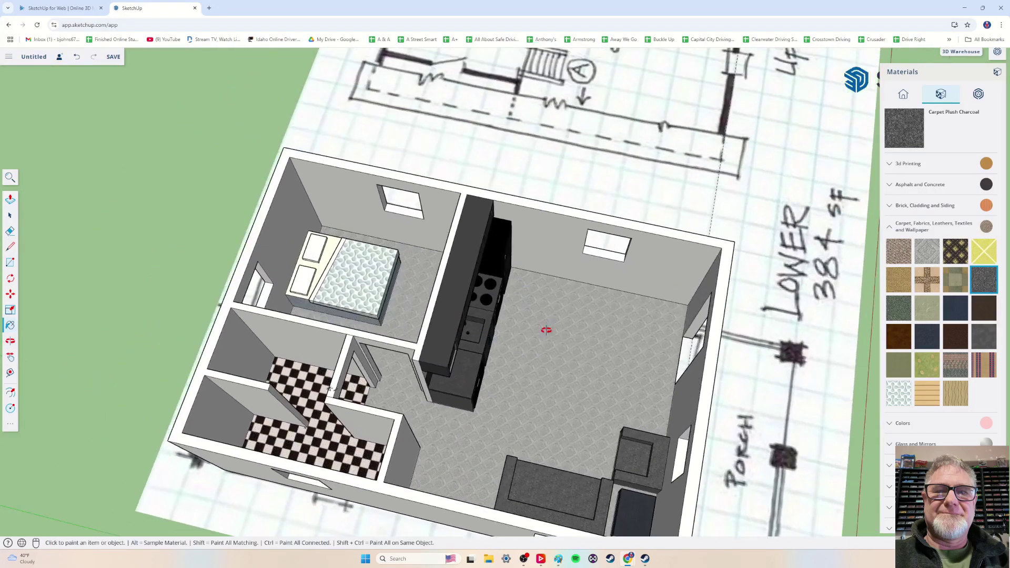
pyautogui.scroll(-3, 546, 330)
pyautogui.moveTo(537, 243)
pyautogui.mouseDown(button='middle')
pyautogui.moveTo(469, 289)
pyautogui.moveTo(305, 280)
pyautogui.moveTo(320, 256)
pyautogui.mouseUp(button='middle')
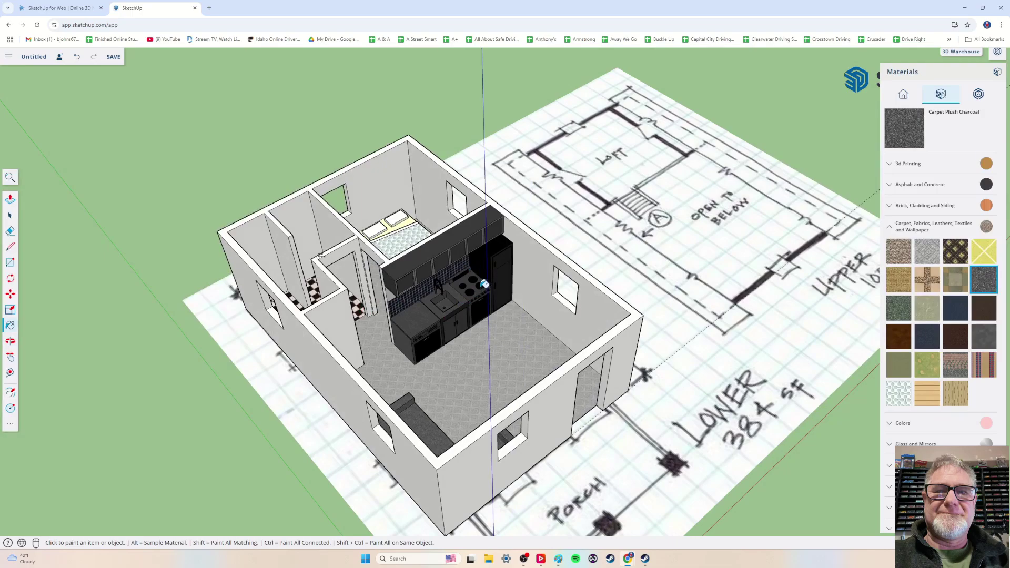
pyautogui.moveTo(368, 297)
pyautogui.mouseDown(button='middle')
pyautogui.moveTo(368, 354)
pyautogui.moveTo(361, 338)
pyautogui.moveTo(463, 361)
pyautogui.moveTo(511, 298)
pyautogui.moveTo(561, 360)
pyautogui.moveTo(514, 333)
pyautogui.mouseUp(button='middle')
pyautogui.scroll(3, 368, 354)
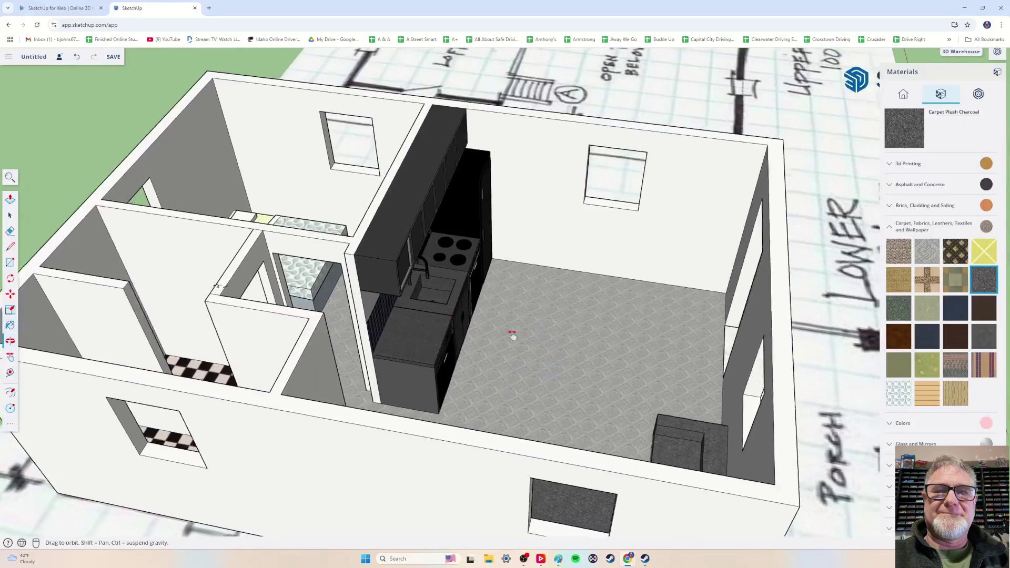
pyautogui.scroll(5, 467, 365)
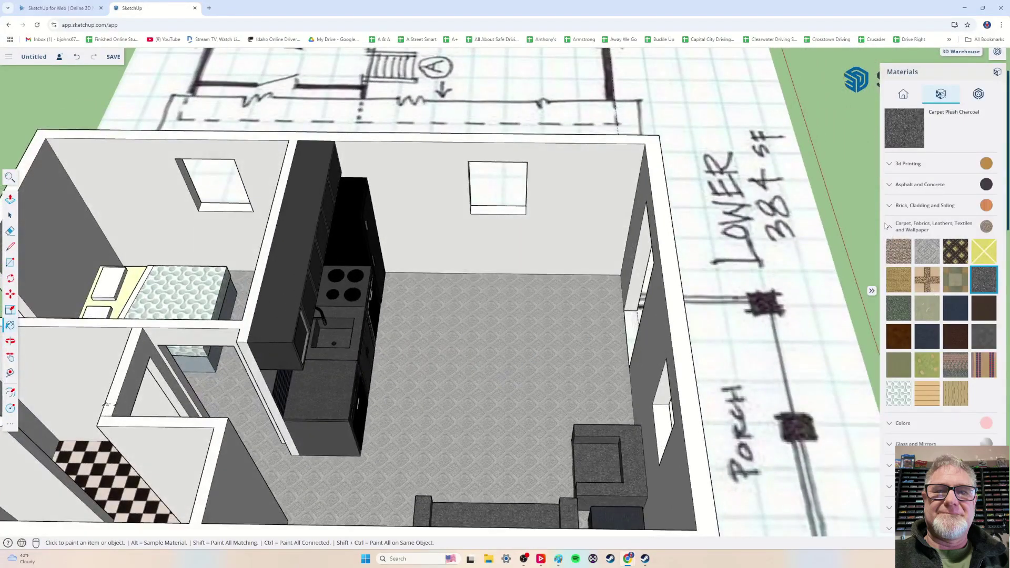
pyautogui.click(889, 226)
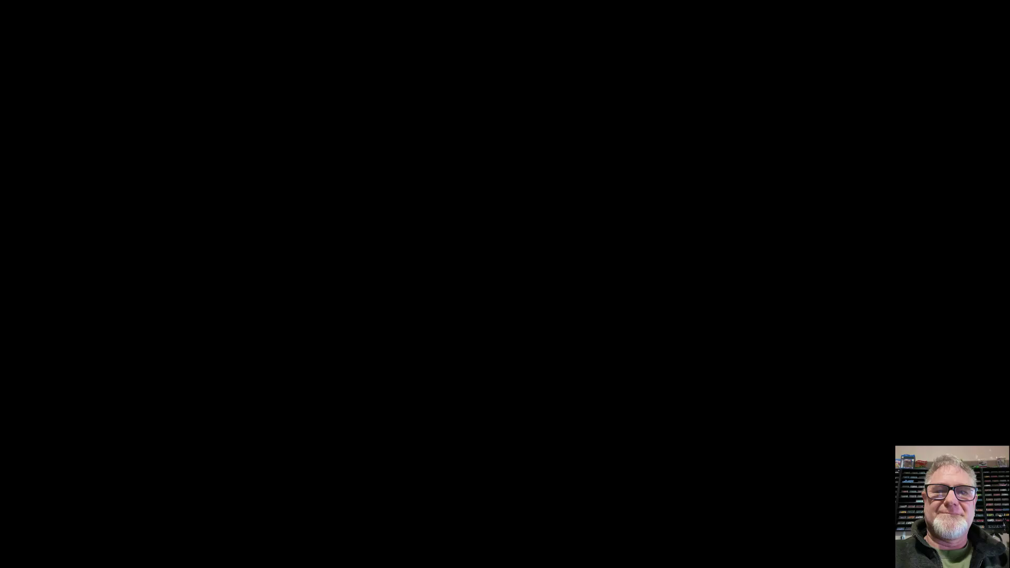